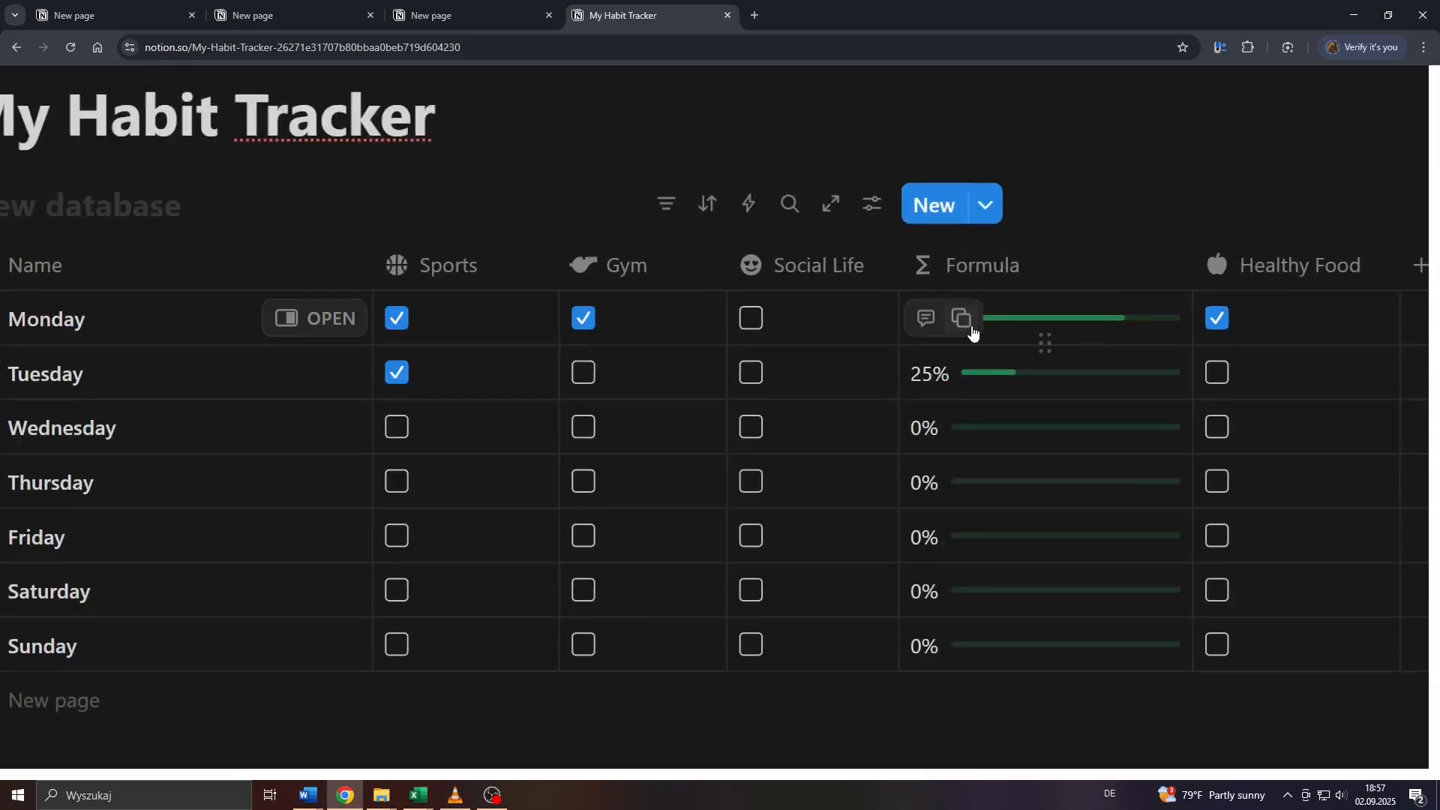
Tick Sports for Thursday, and Gym and Healthy Food for Friday in the habit tracker table.
{"action": "scroll", "coordinate": [678, 447], "scroll_direction": "down", "scroll_amount": 5}
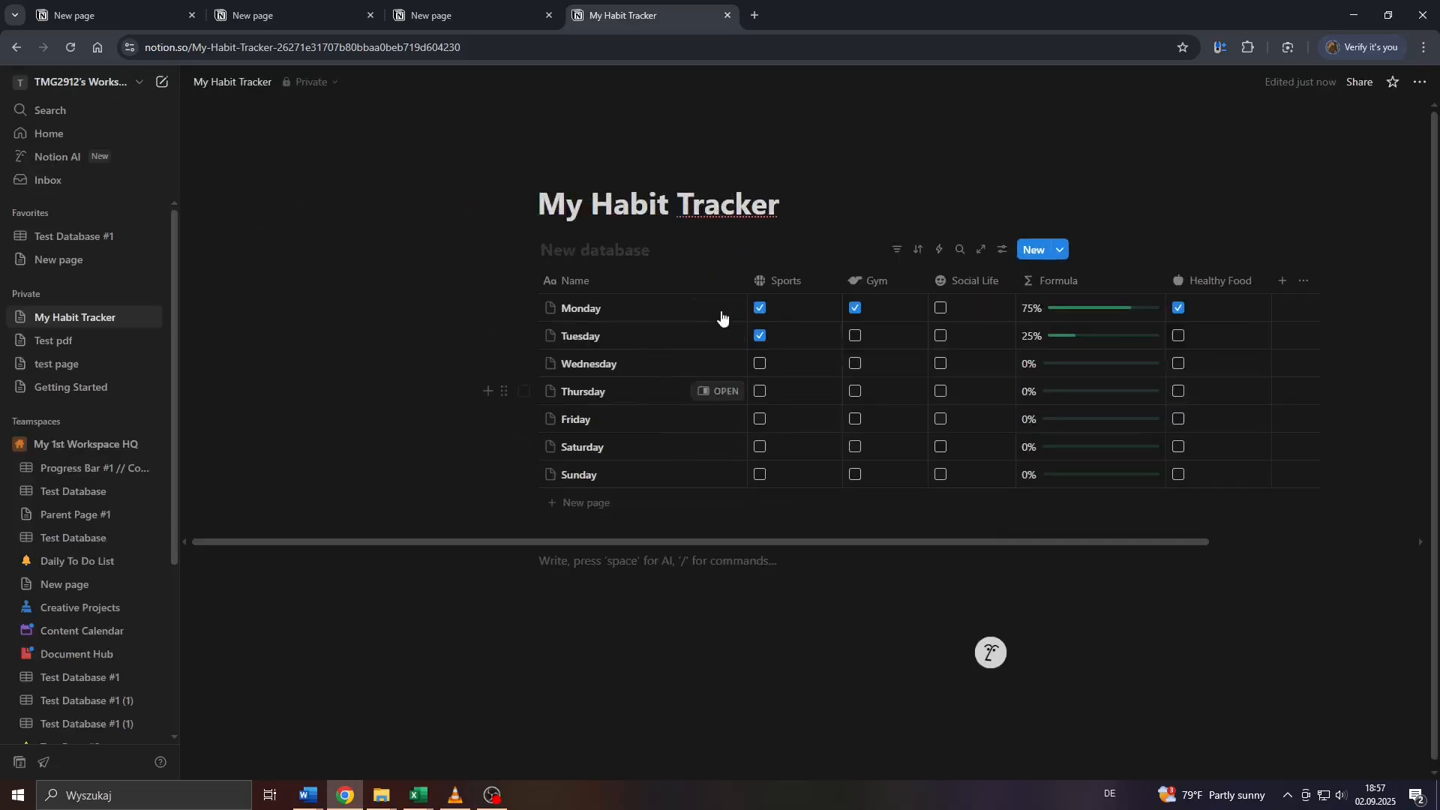
{"action": "left_click", "coordinate": [760, 391]}
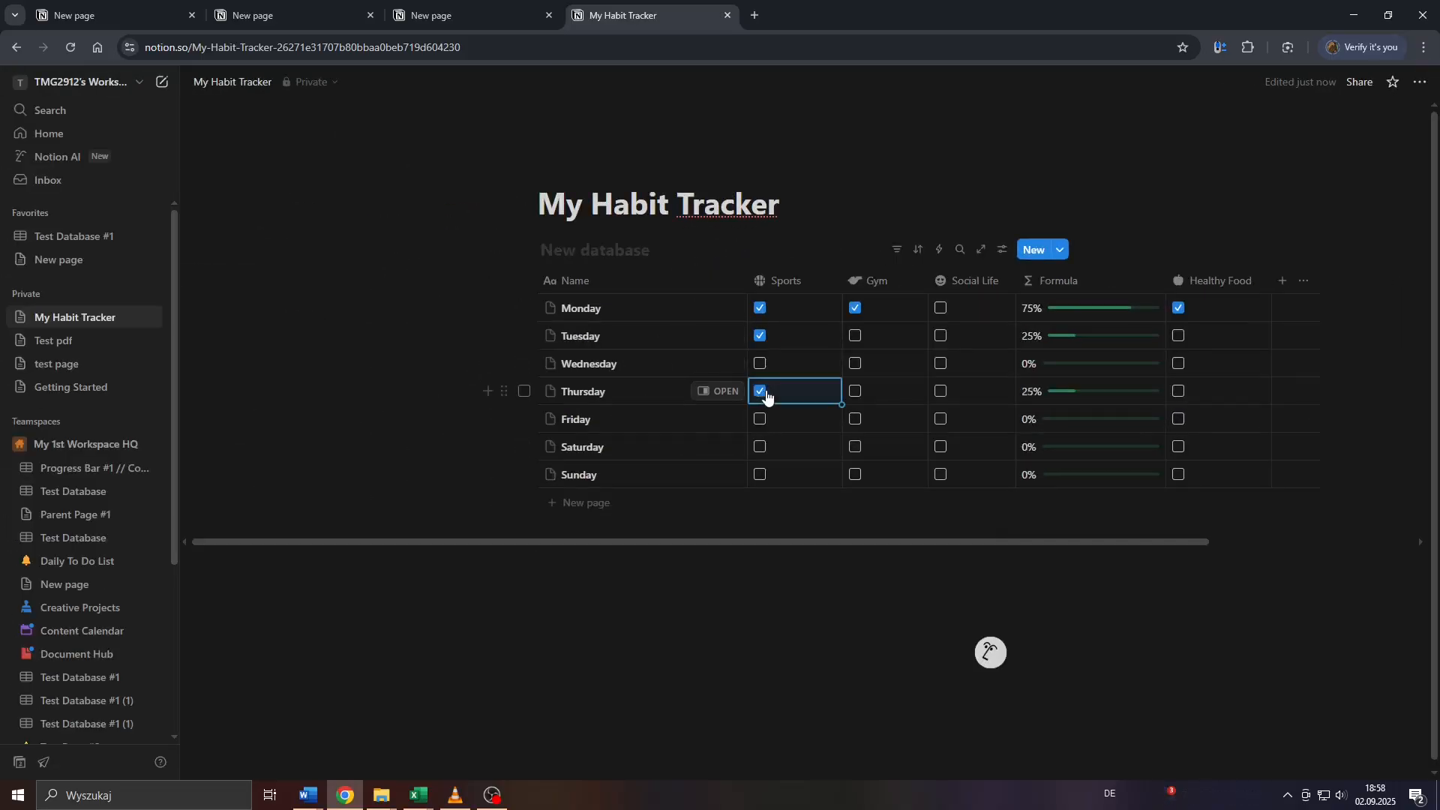
{"action": "left_click", "coordinate": [855, 419]}
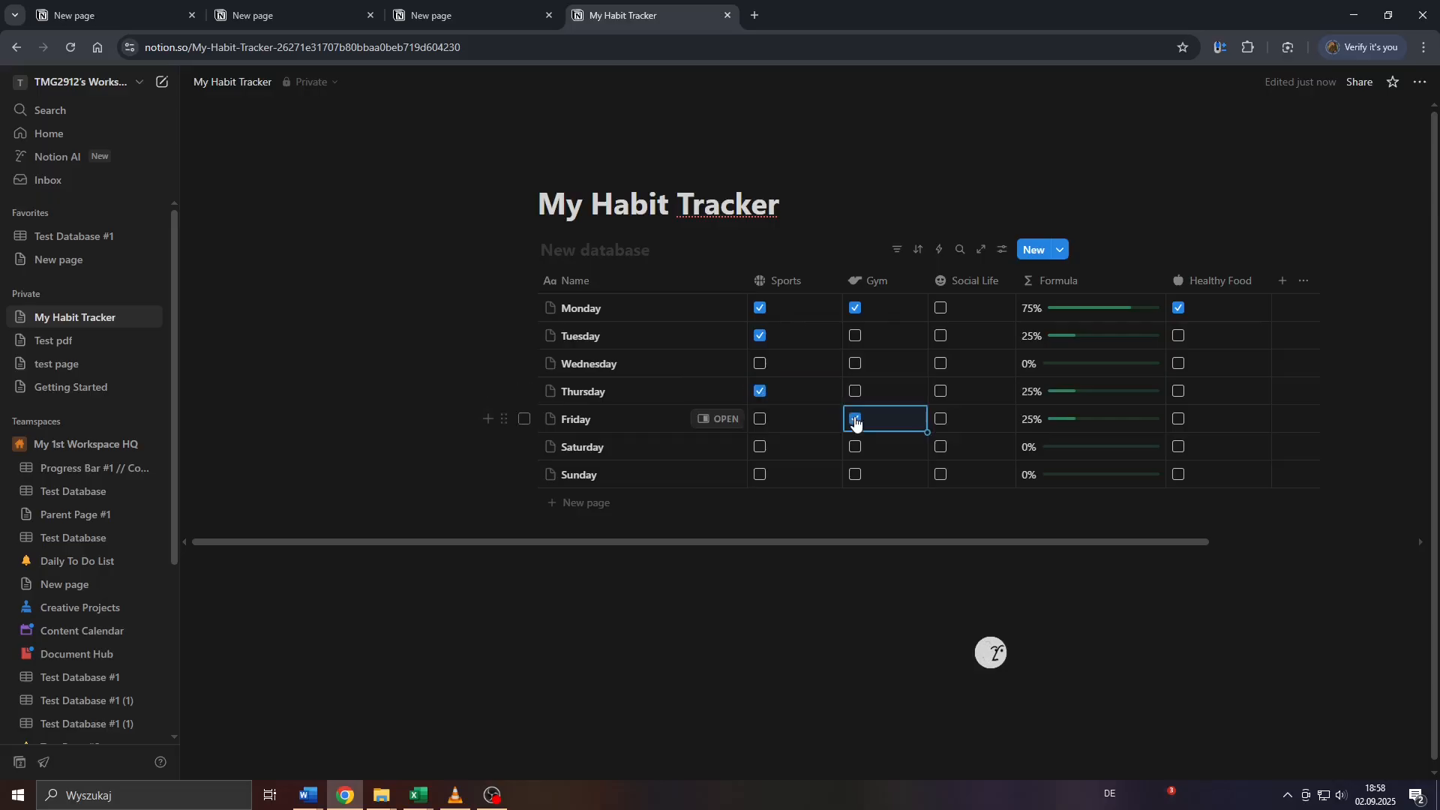
{"action": "left_click", "coordinate": [1178, 419]}
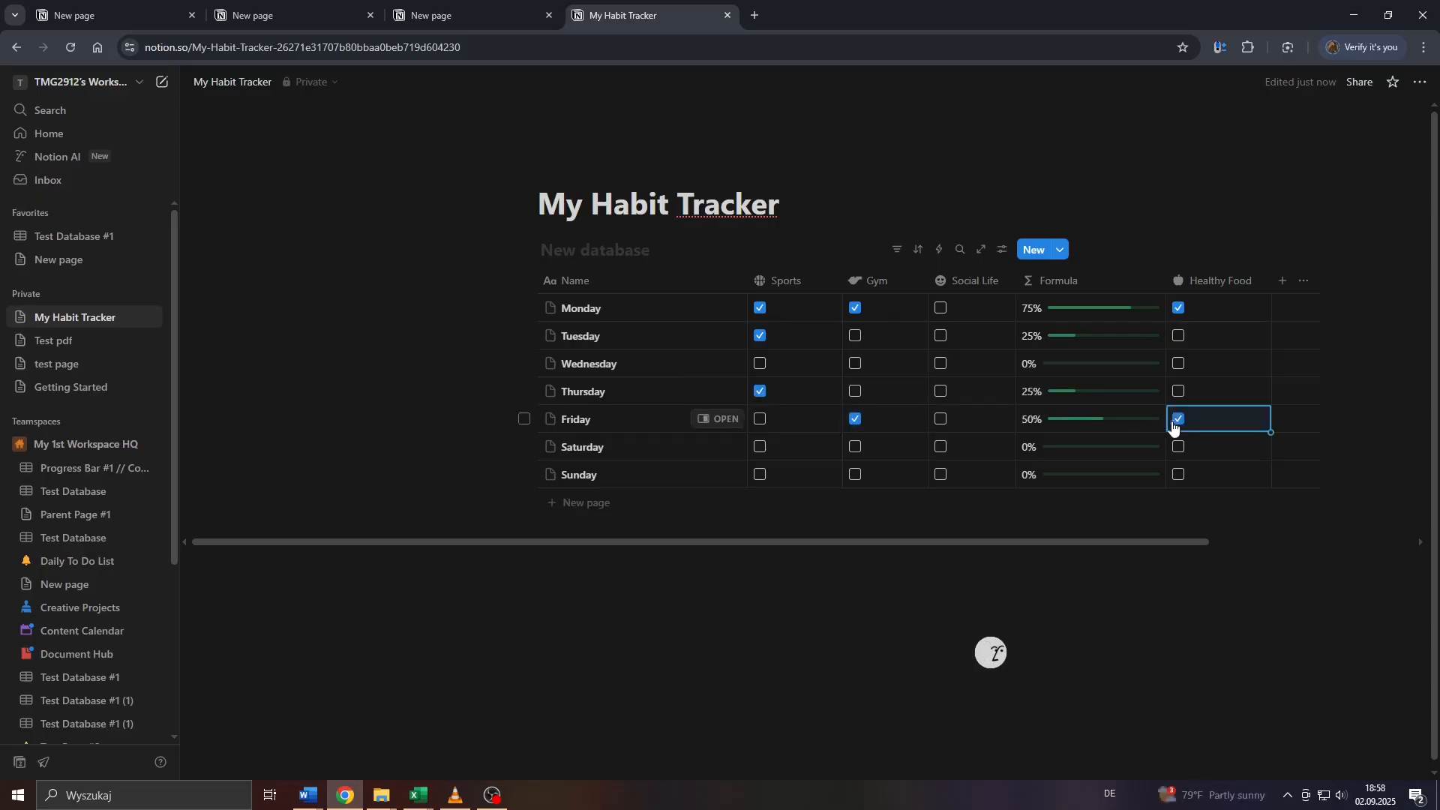
Move the Healthy Food column between the Name and Sports columns.
{"action": "left_click_drag", "start_coordinate": [1193, 282], "coordinate": [775, 283]}
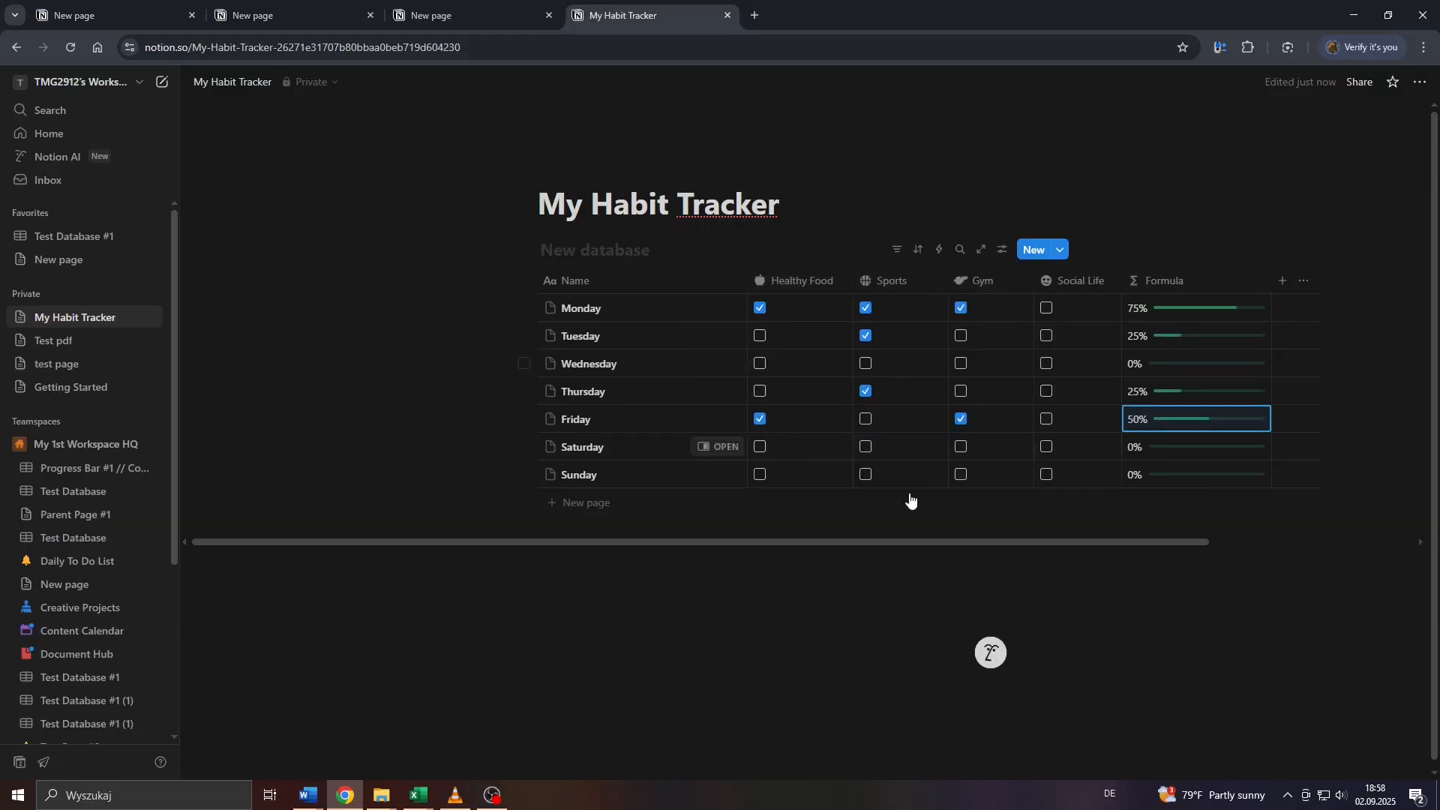
{"action": "left_click", "coordinate": [843, 570]}
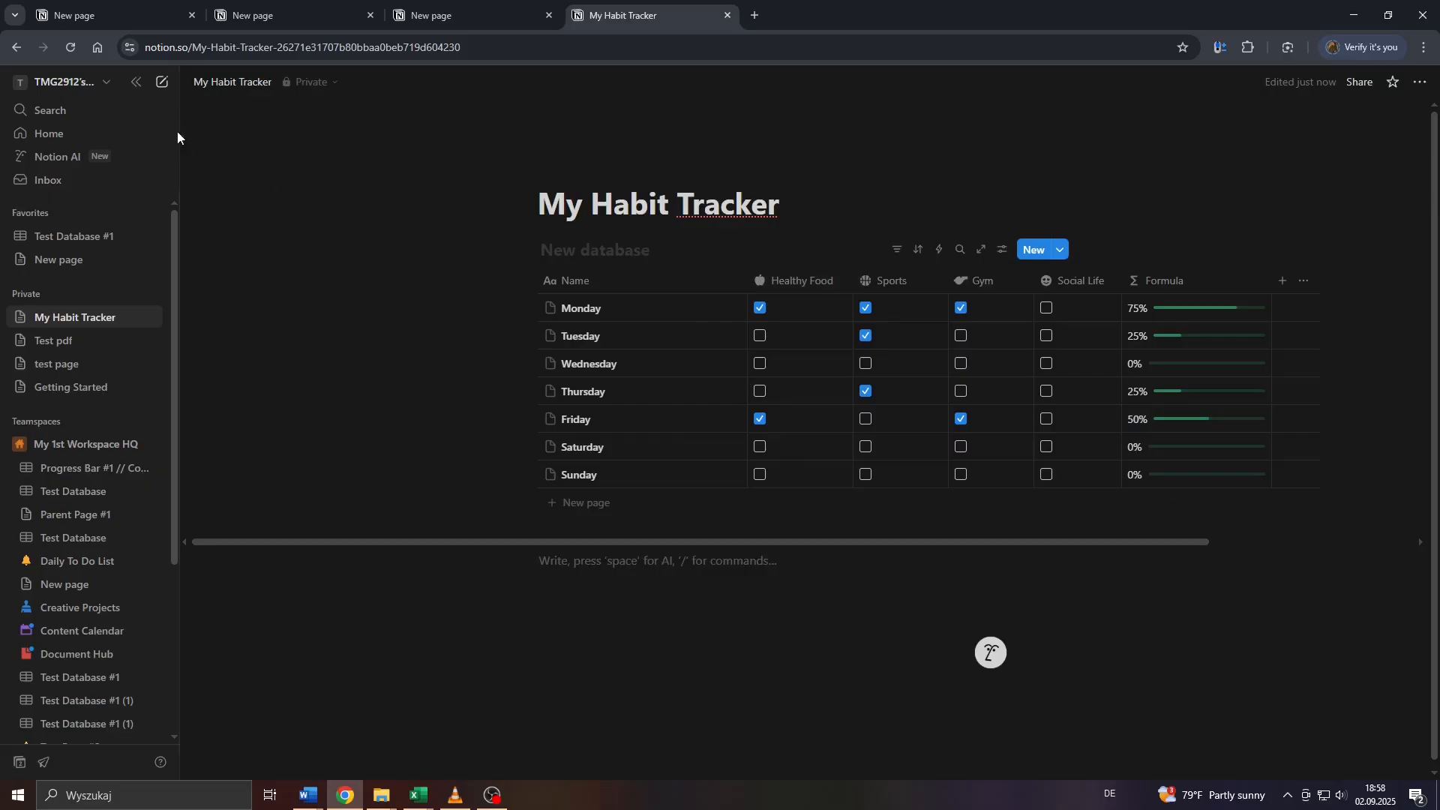
{"action": "left_click", "coordinate": [106, 83]}
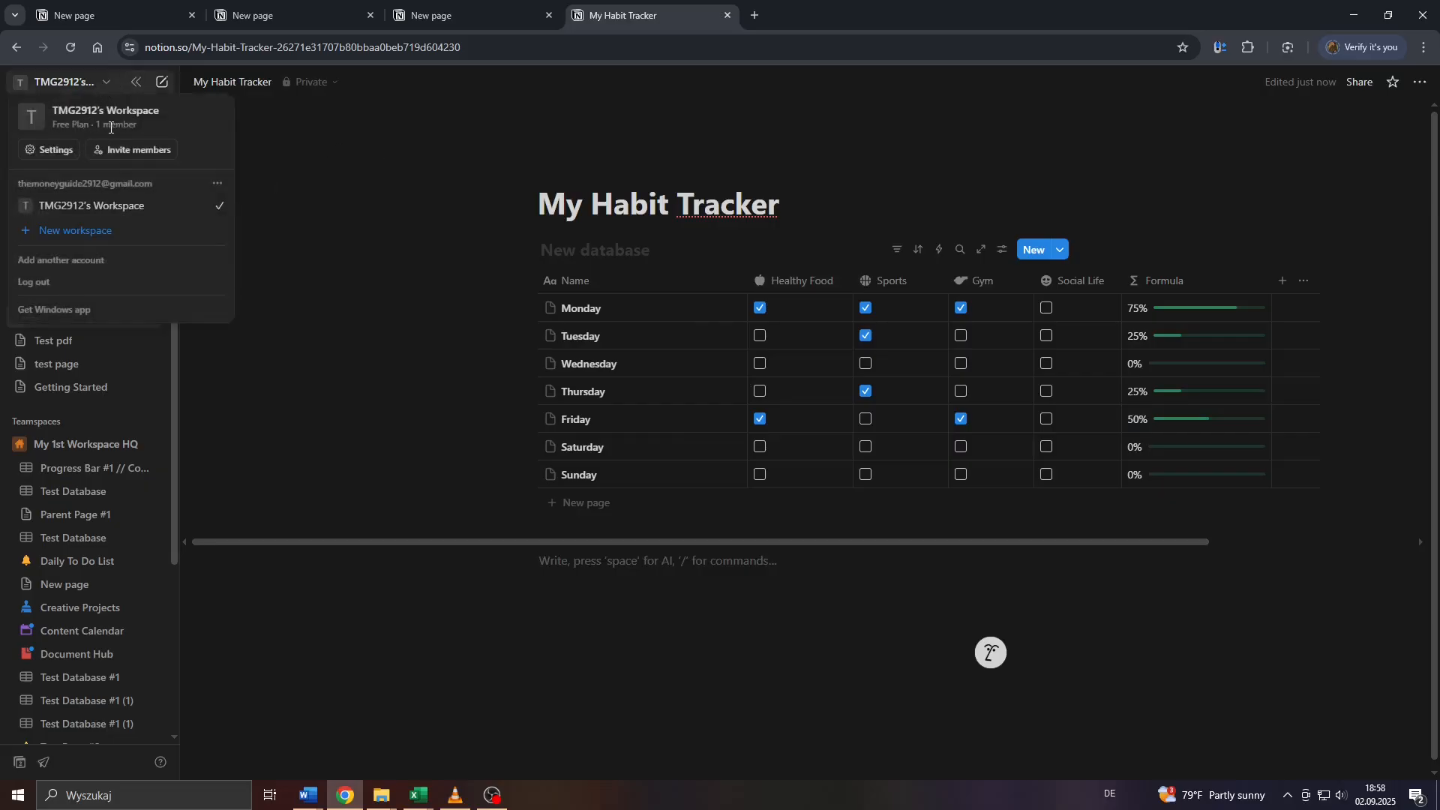
{"action": "left_click", "coordinate": [351, 231]}
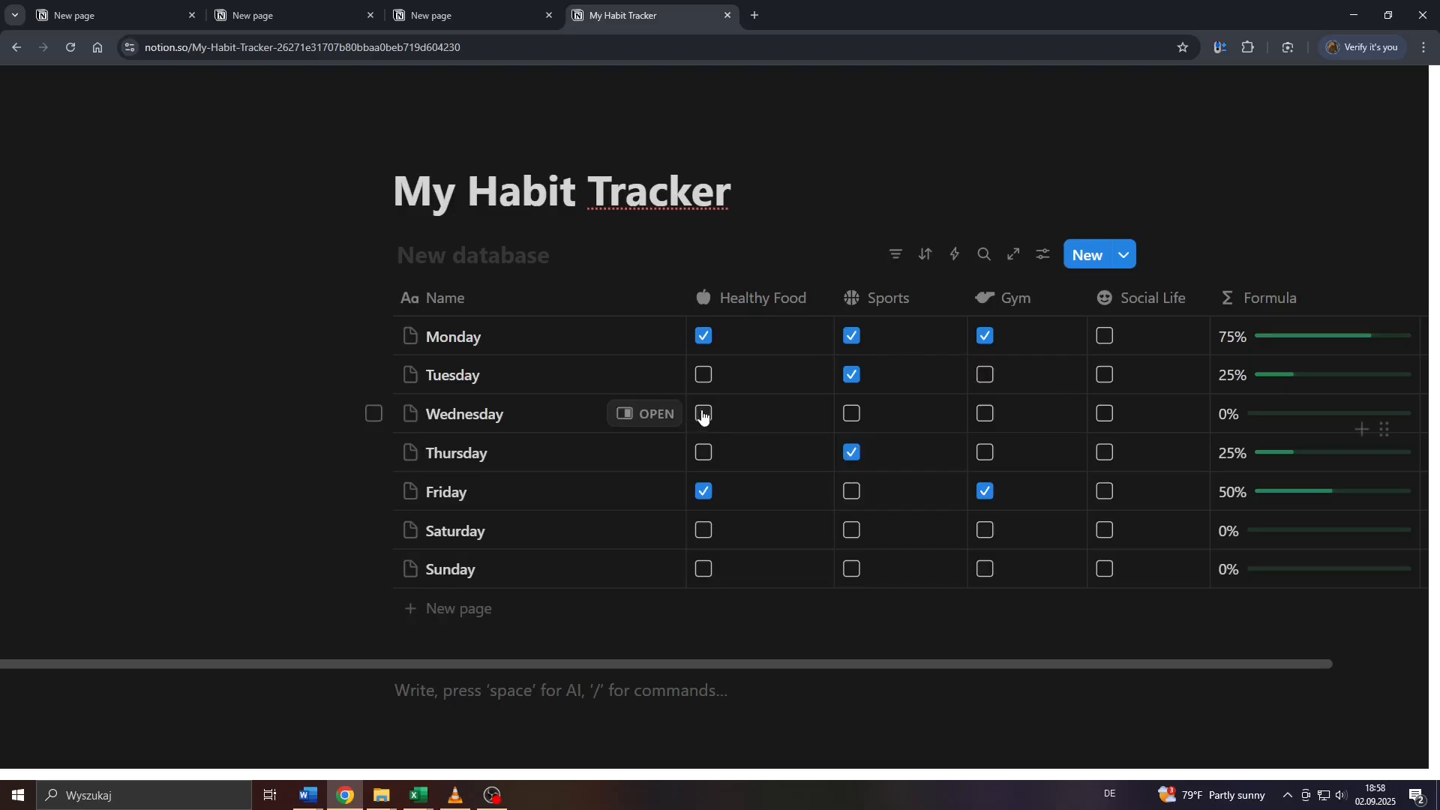
Tick Healthy Food, Sports, Gym and Social Life for Wednesday.
{"action": "left_click", "coordinate": [702, 415]}
{"action": "left_click", "coordinate": [851, 414]}
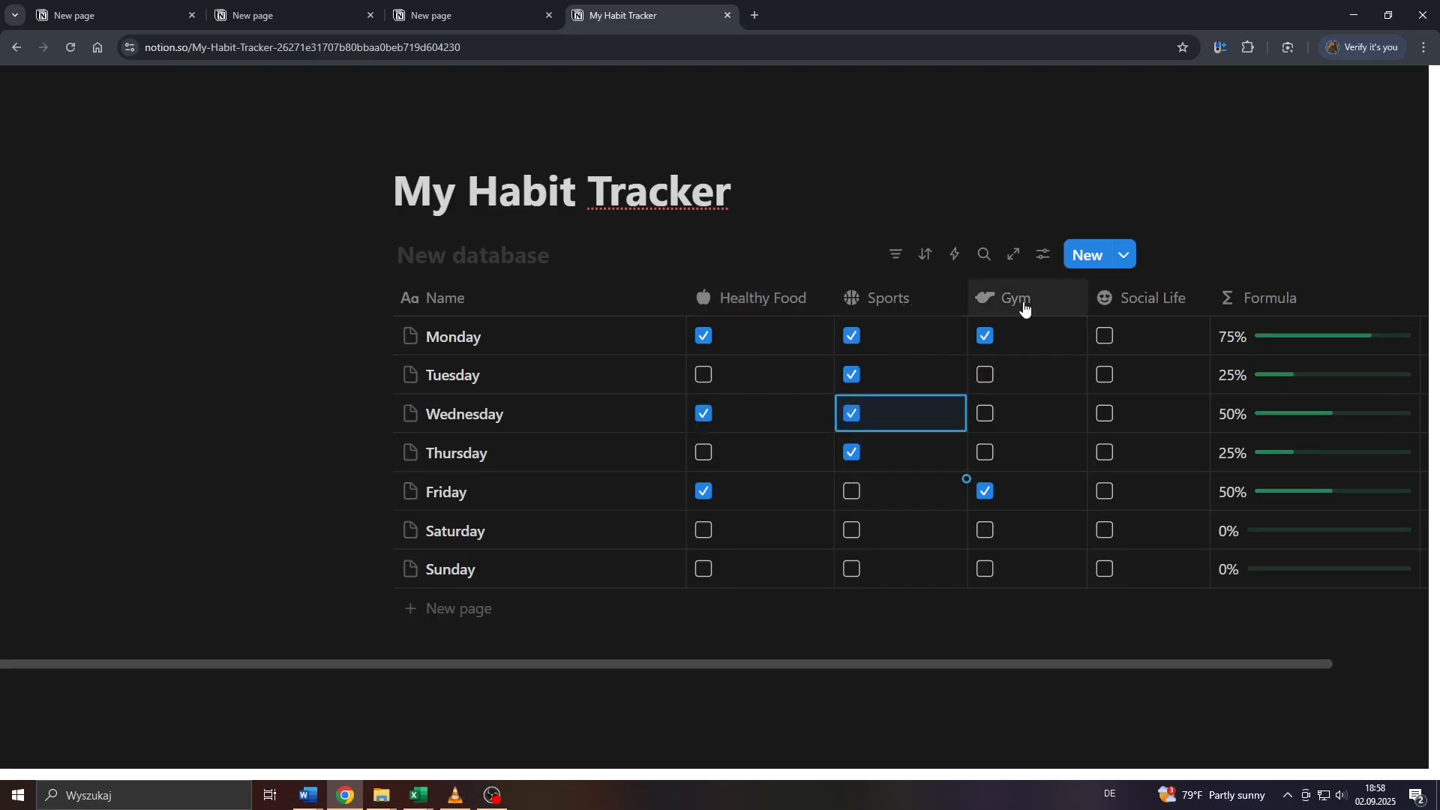
{"action": "left_click", "coordinate": [986, 415]}
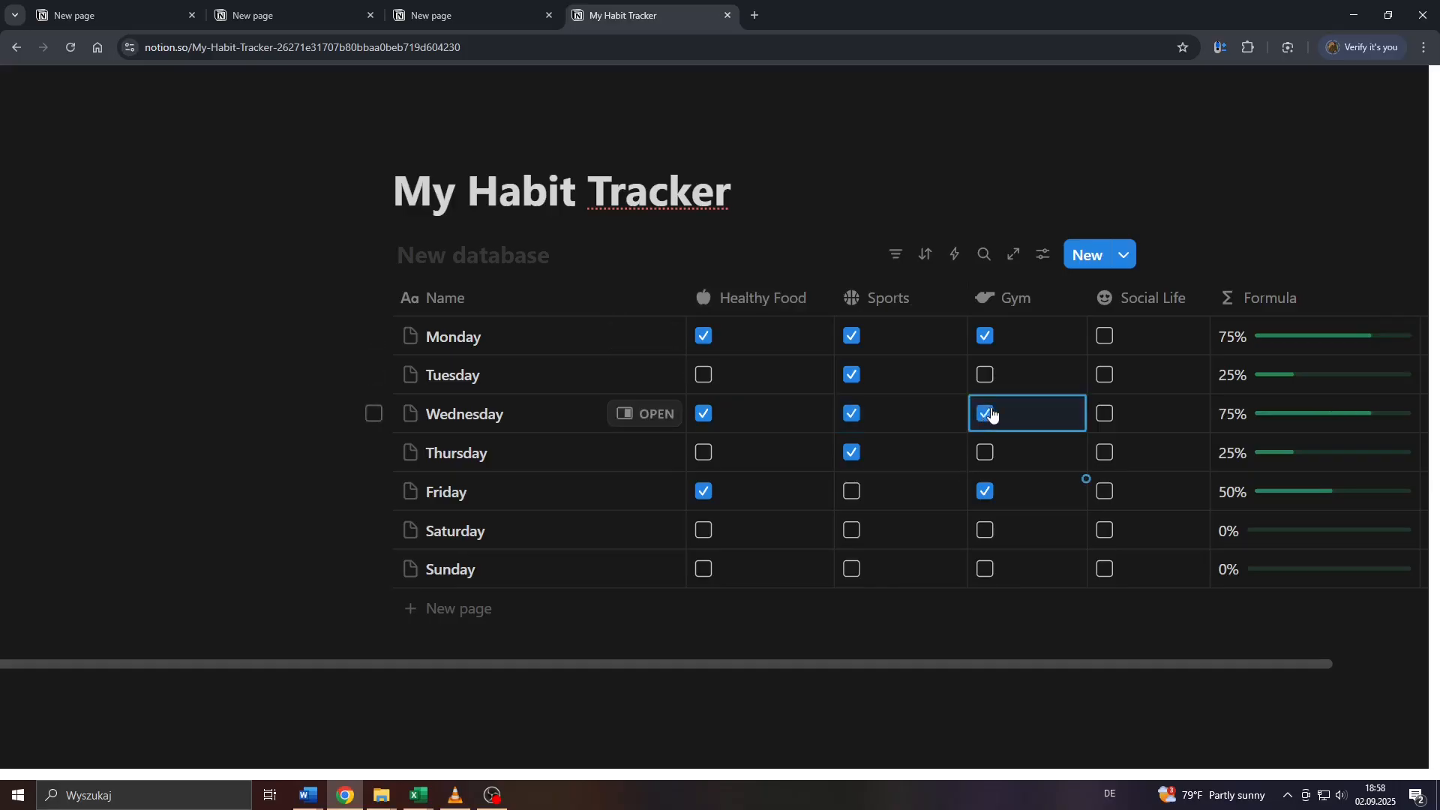
{"action": "left_click", "coordinate": [1105, 414]}
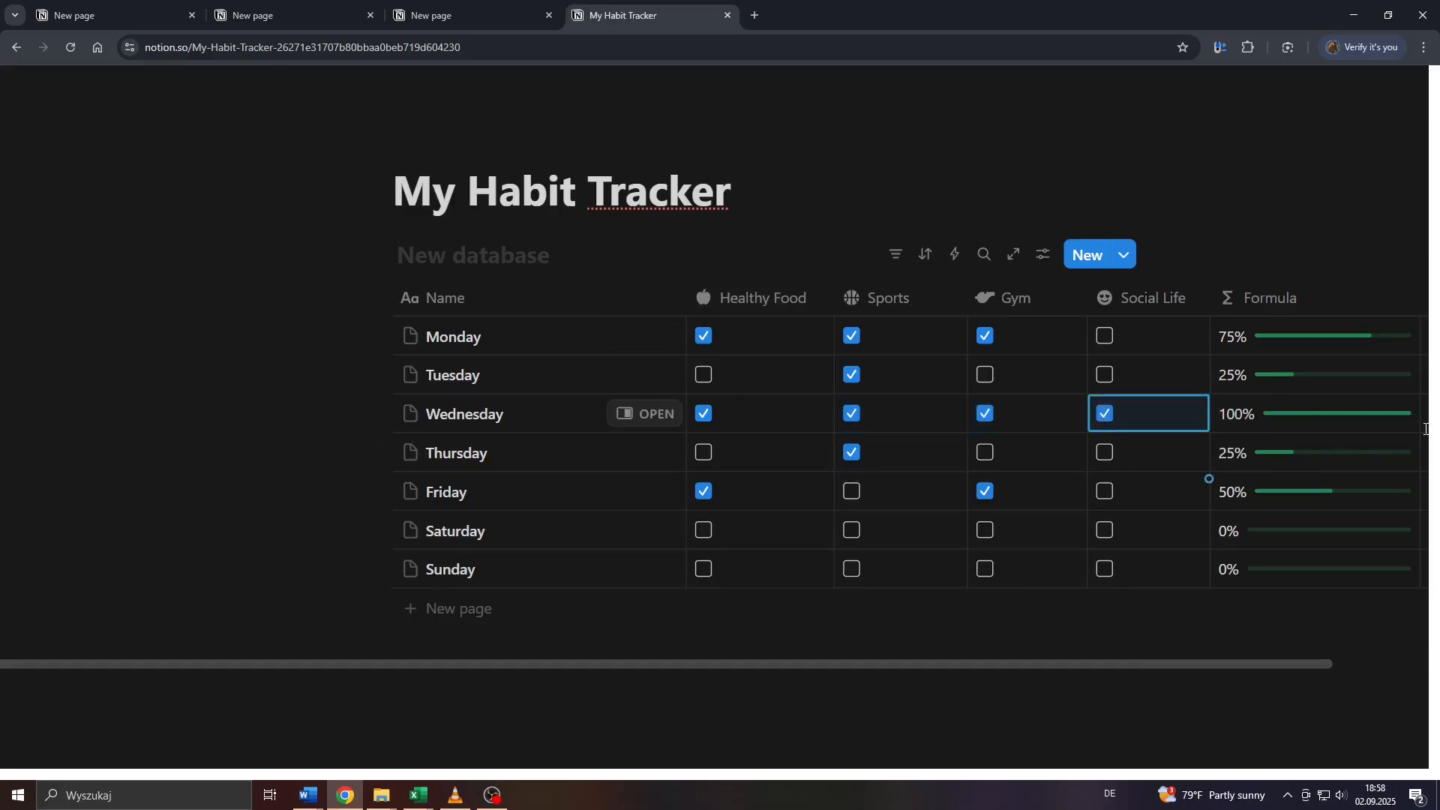
{"action": "scroll", "coordinate": [1425, 430], "scroll_direction": "up", "scroll_amount": 3}
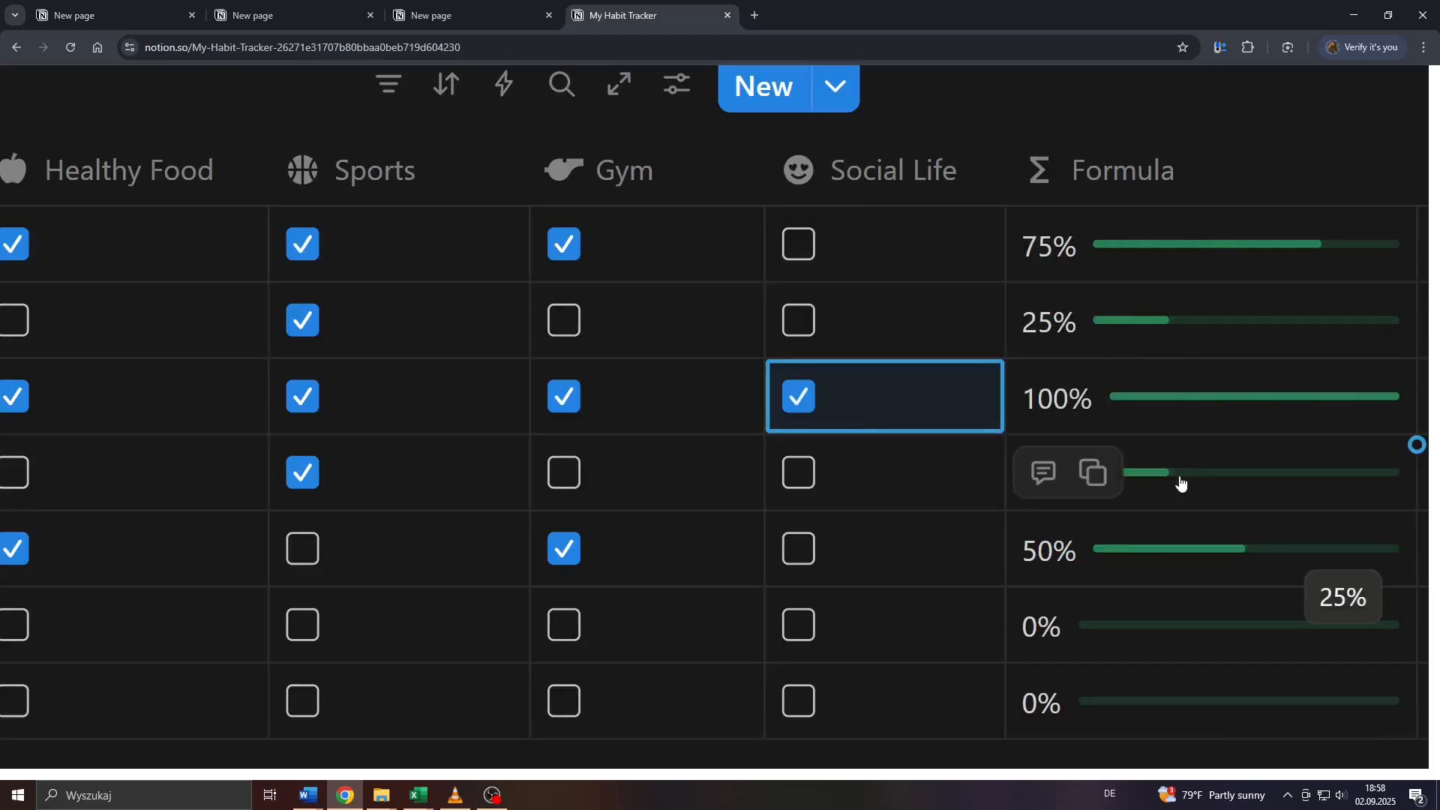
{"action": "scroll", "coordinate": [1181, 483], "scroll_direction": "down", "scroll_amount": 3}
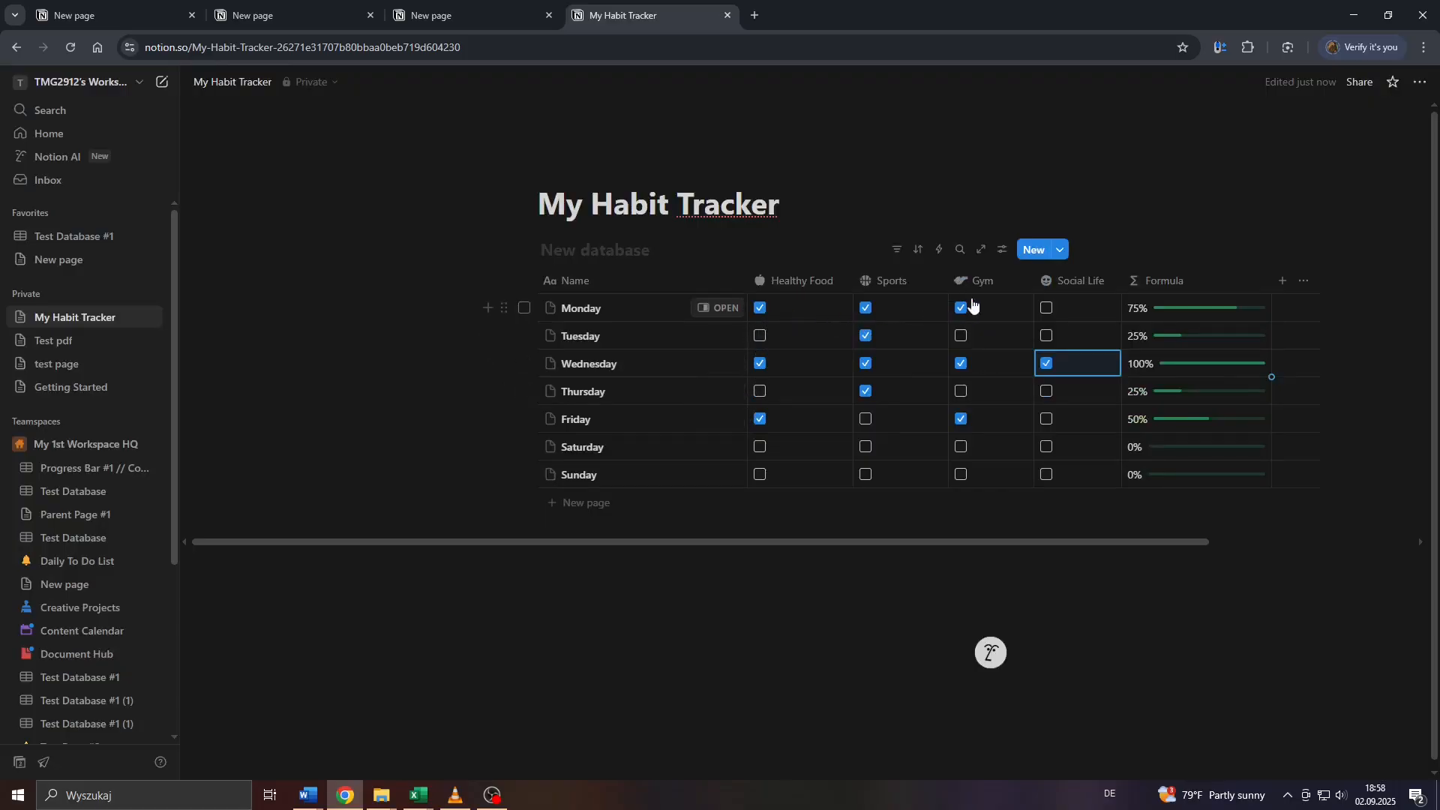
In Monday's row, clear Sports, switch Gym off and back on, and tick Social Life.
{"action": "scroll", "coordinate": [1107, 302], "scroll_direction": "up", "scroll_amount": 5, "text": "ctrl"}
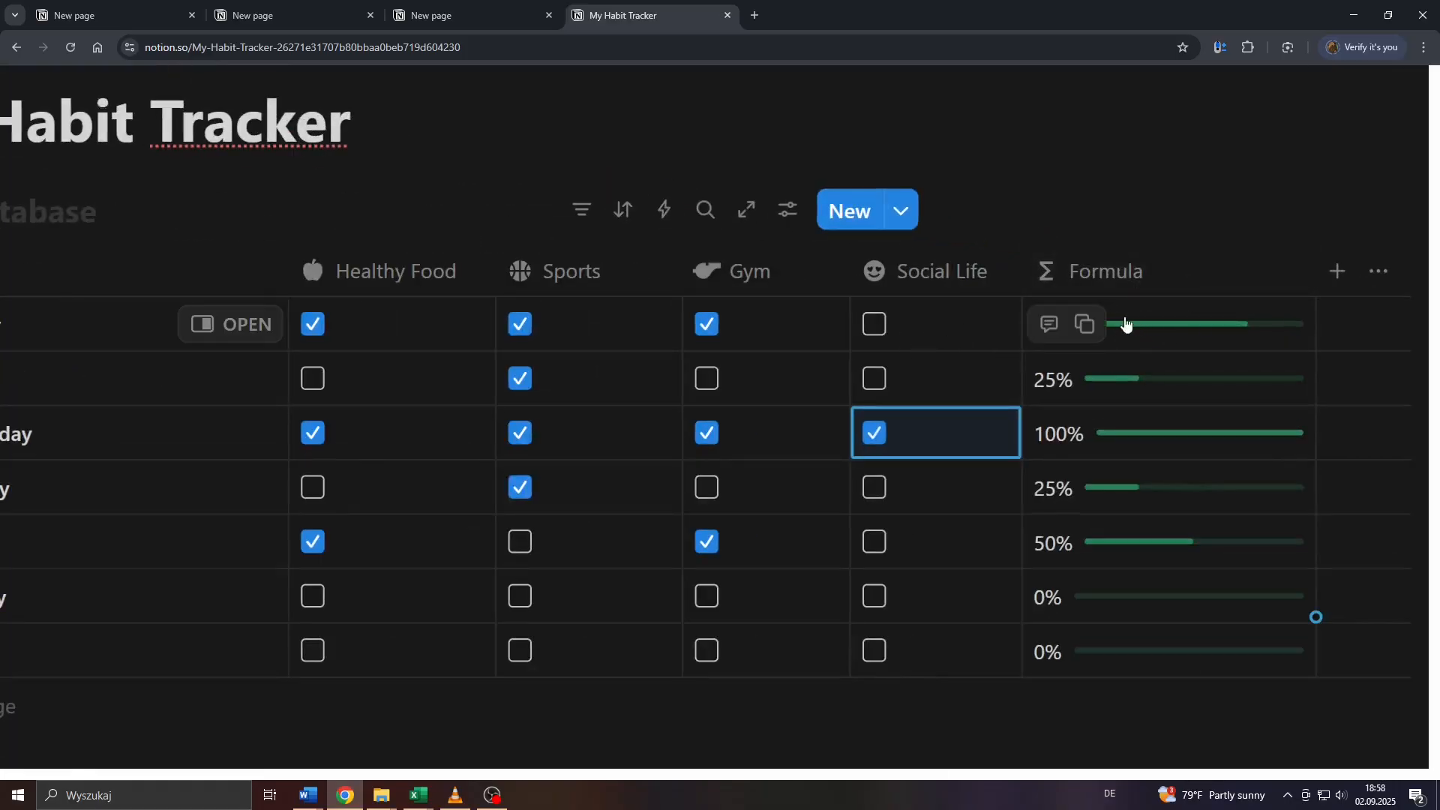
{"action": "scroll", "coordinate": [1094, 326], "scroll_direction": "down", "scroll_amount": 5, "text": "ctrl"}
{"action": "left_click", "coordinate": [963, 312]}
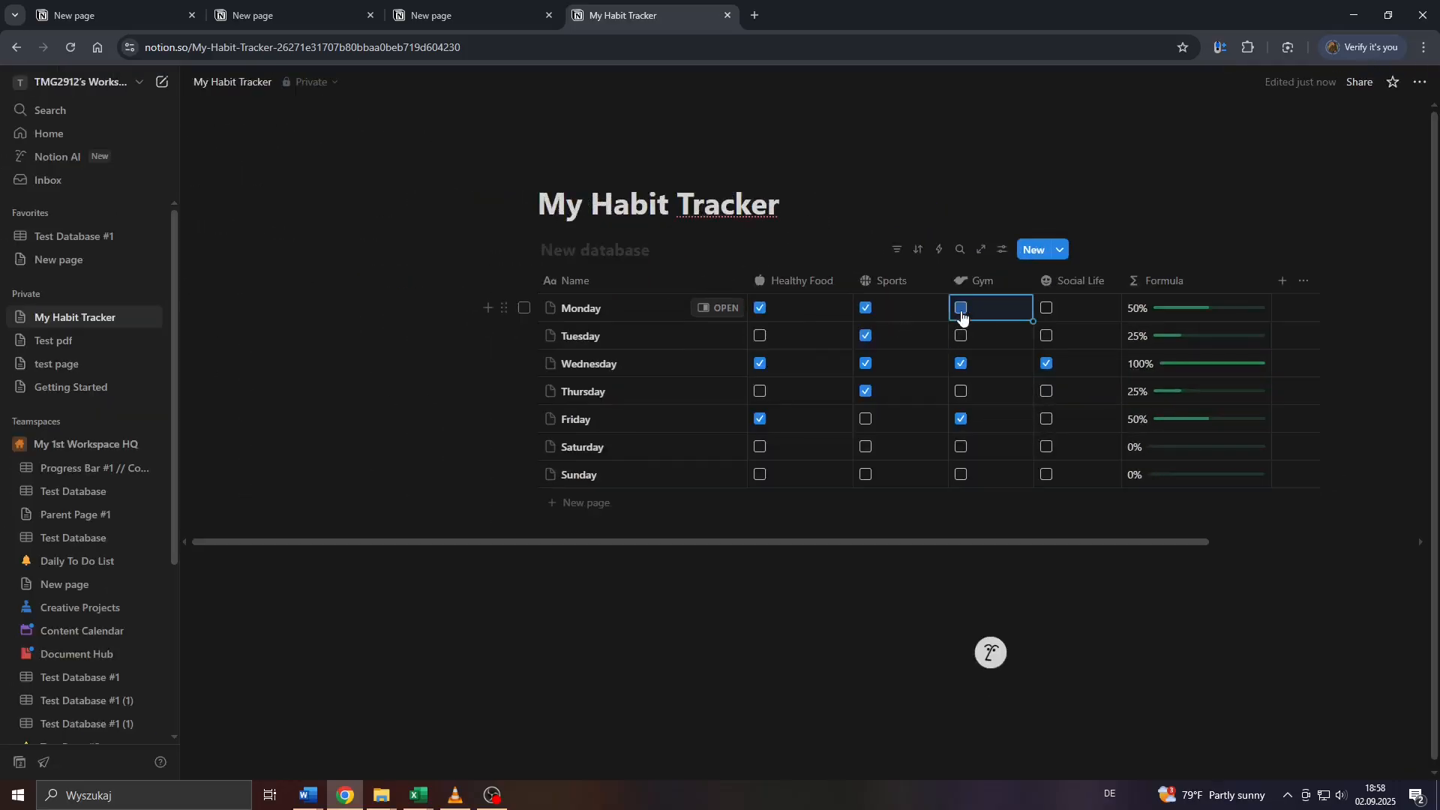
{"action": "left_click", "coordinate": [870, 312]}
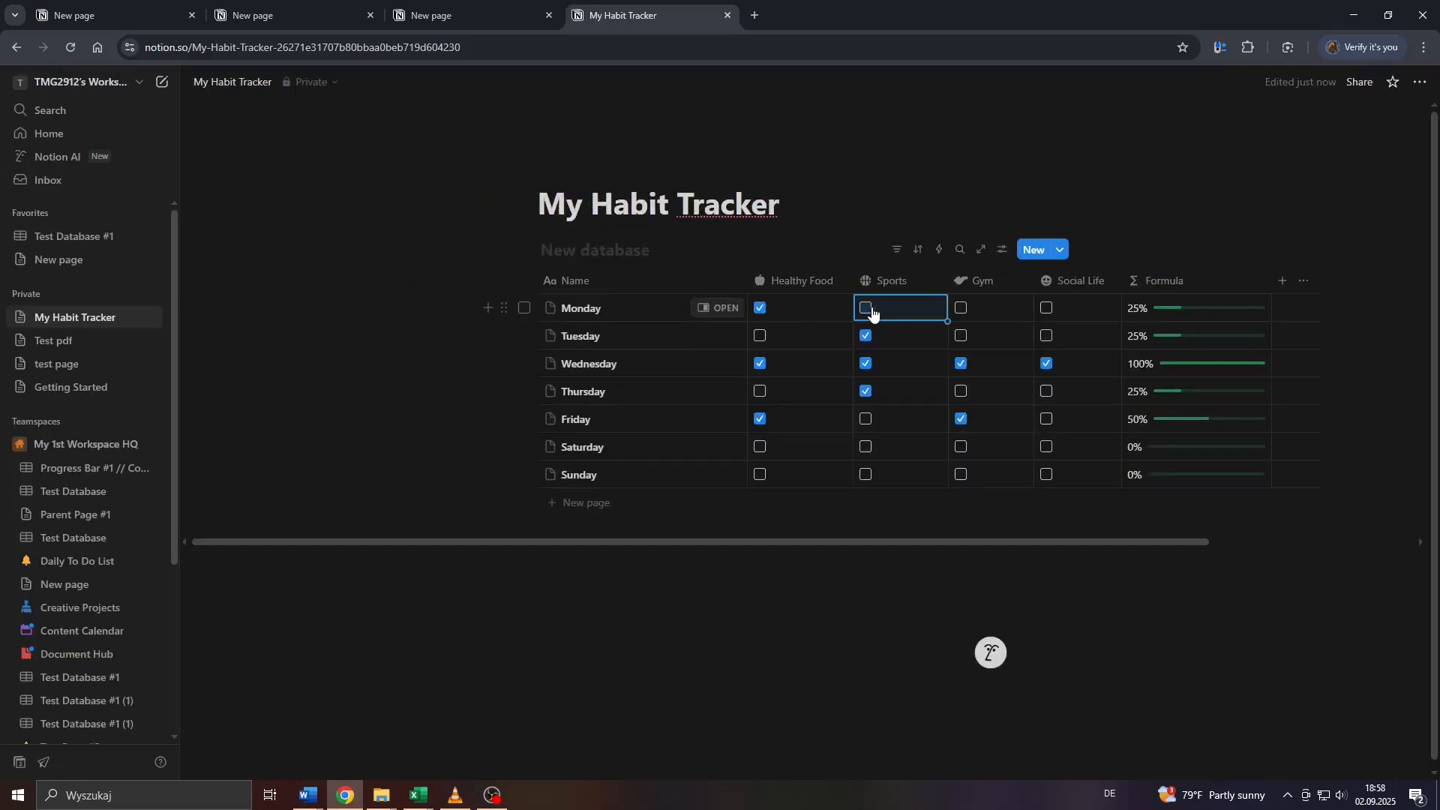
{"action": "left_click", "coordinate": [960, 310]}
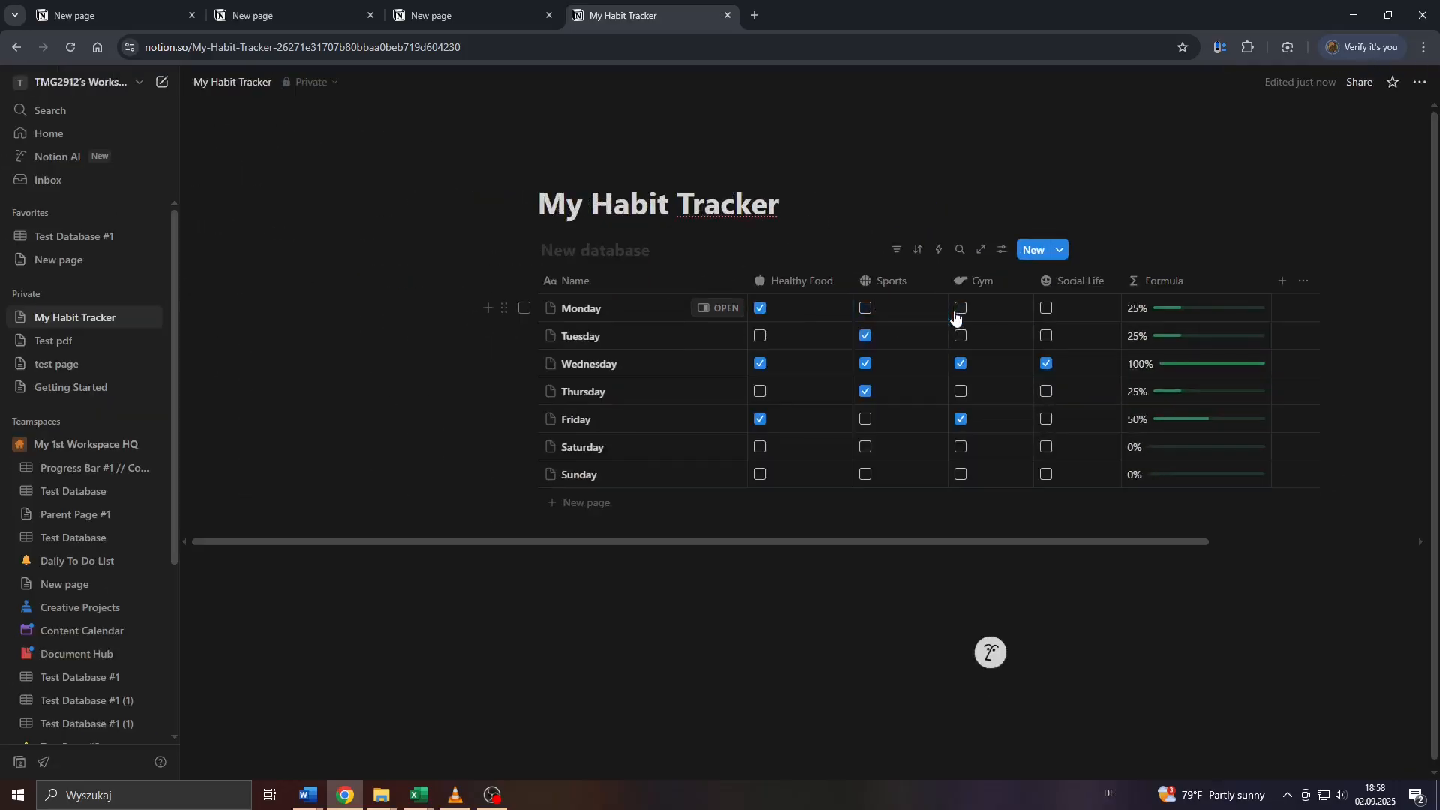
{"action": "left_click", "coordinate": [1049, 311]}
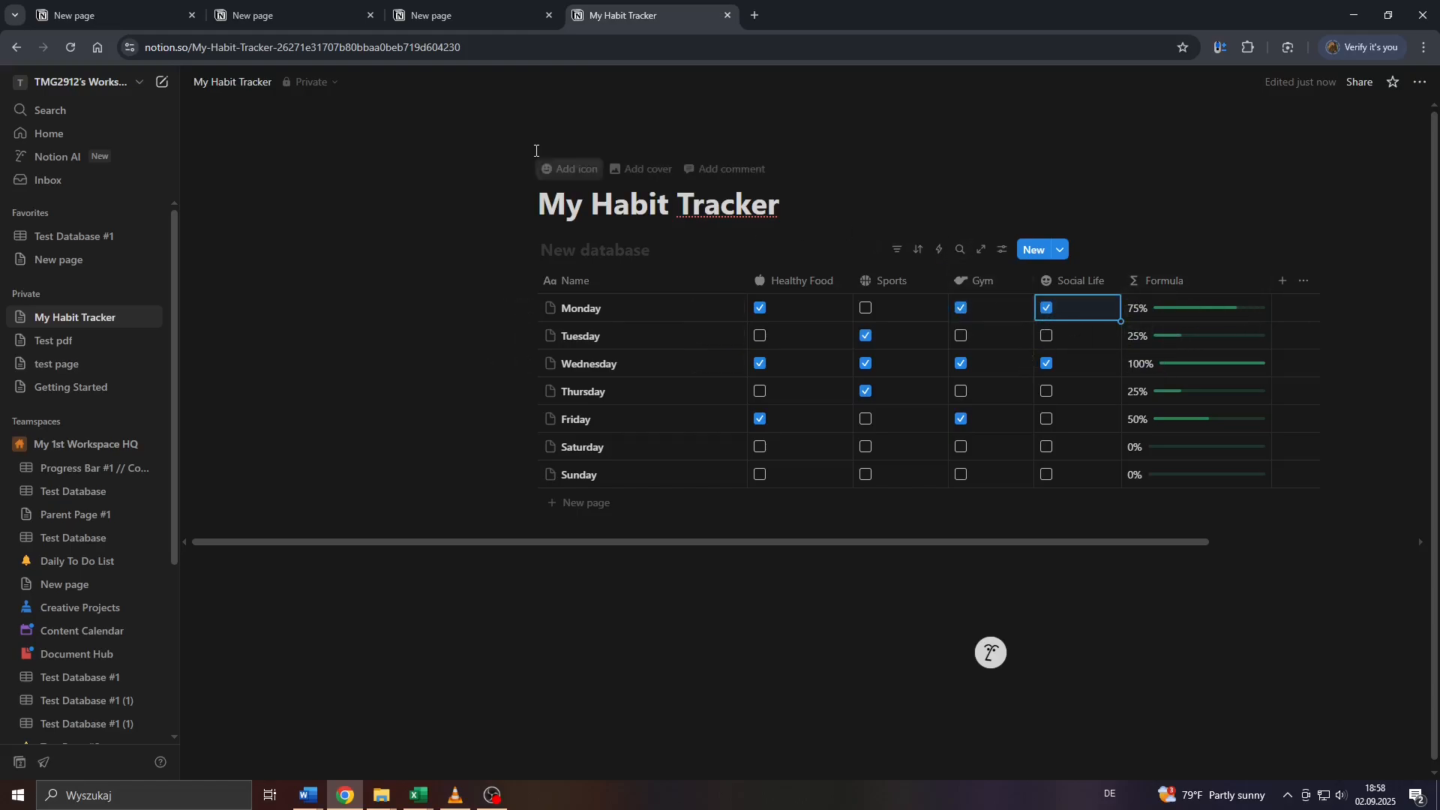
{"action": "left_click", "coordinate": [514, 115]}
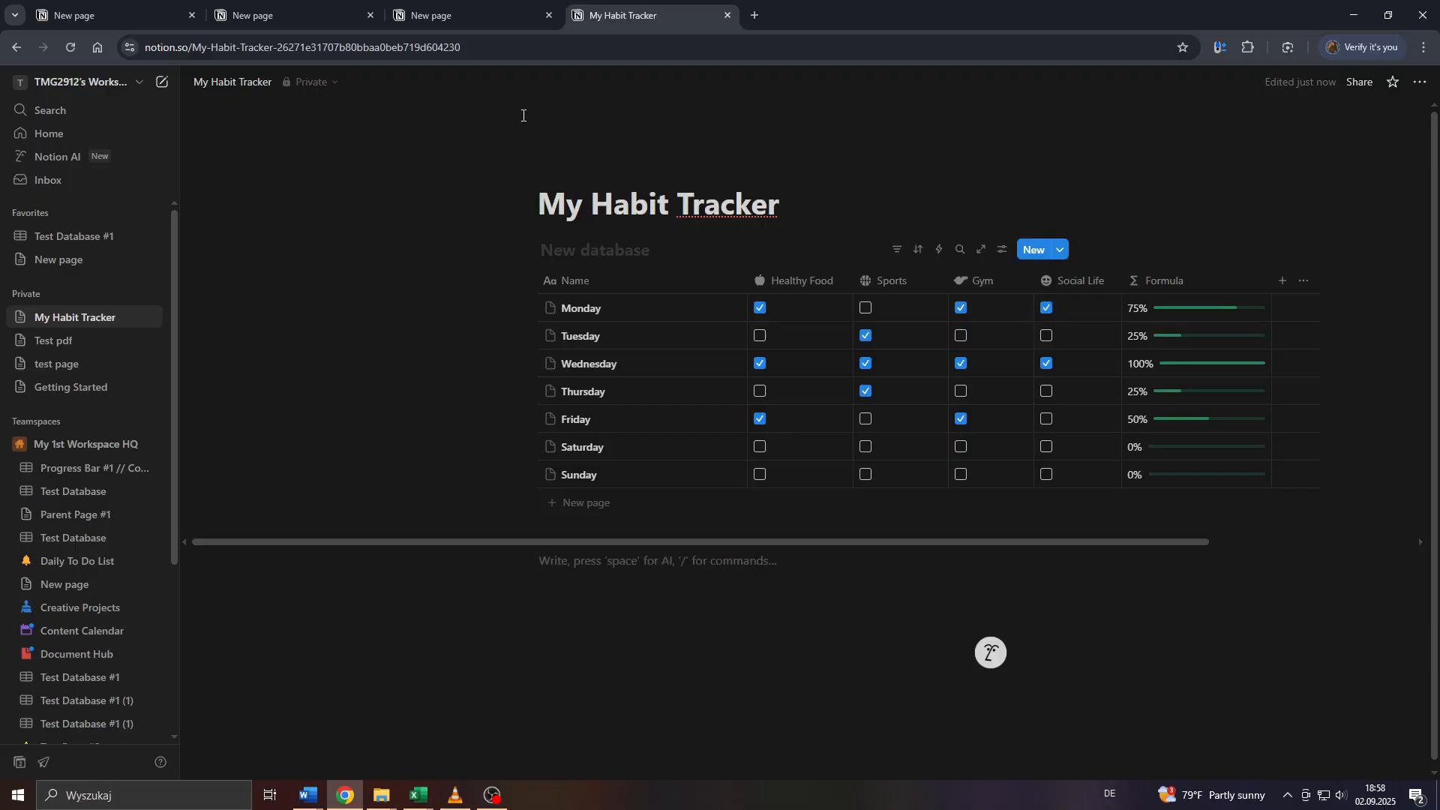
Create a new private page and name it My Habit Tracker #2.
{"action": "left_click", "coordinate": [163, 84]}
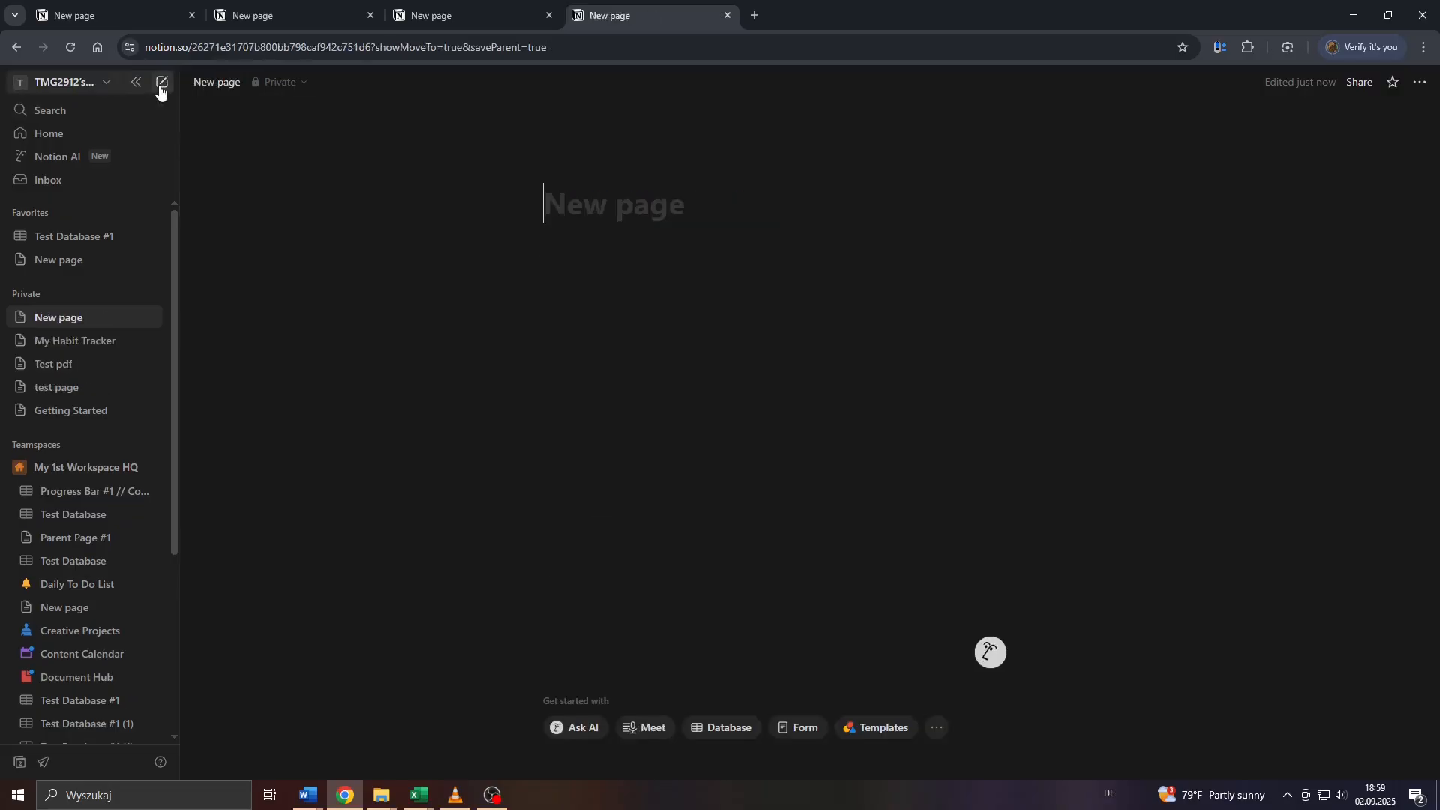
{"action": "right_click", "coordinate": [64, 318]}
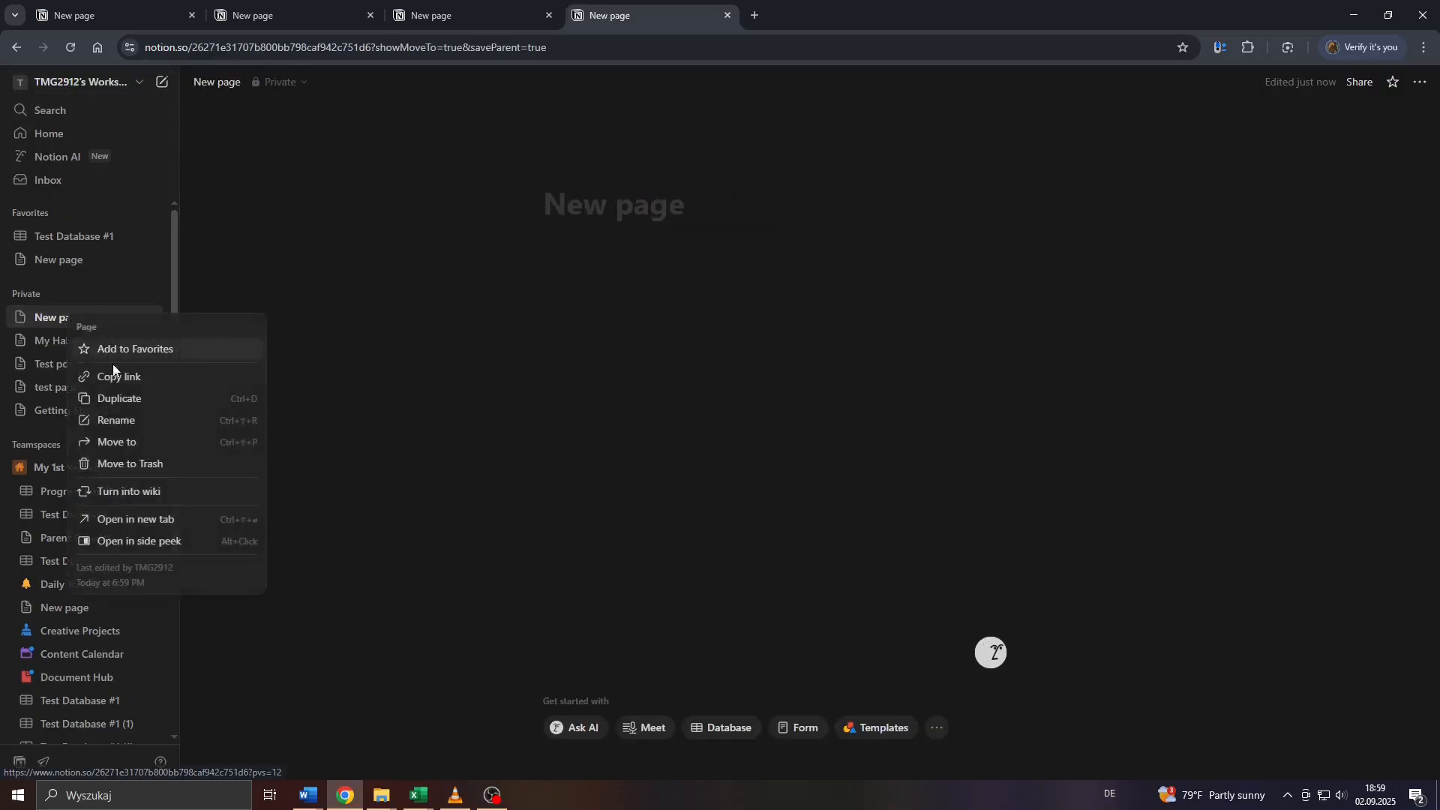
{"action": "left_click", "coordinate": [129, 418]}
{"action": "type", "text": "My "}
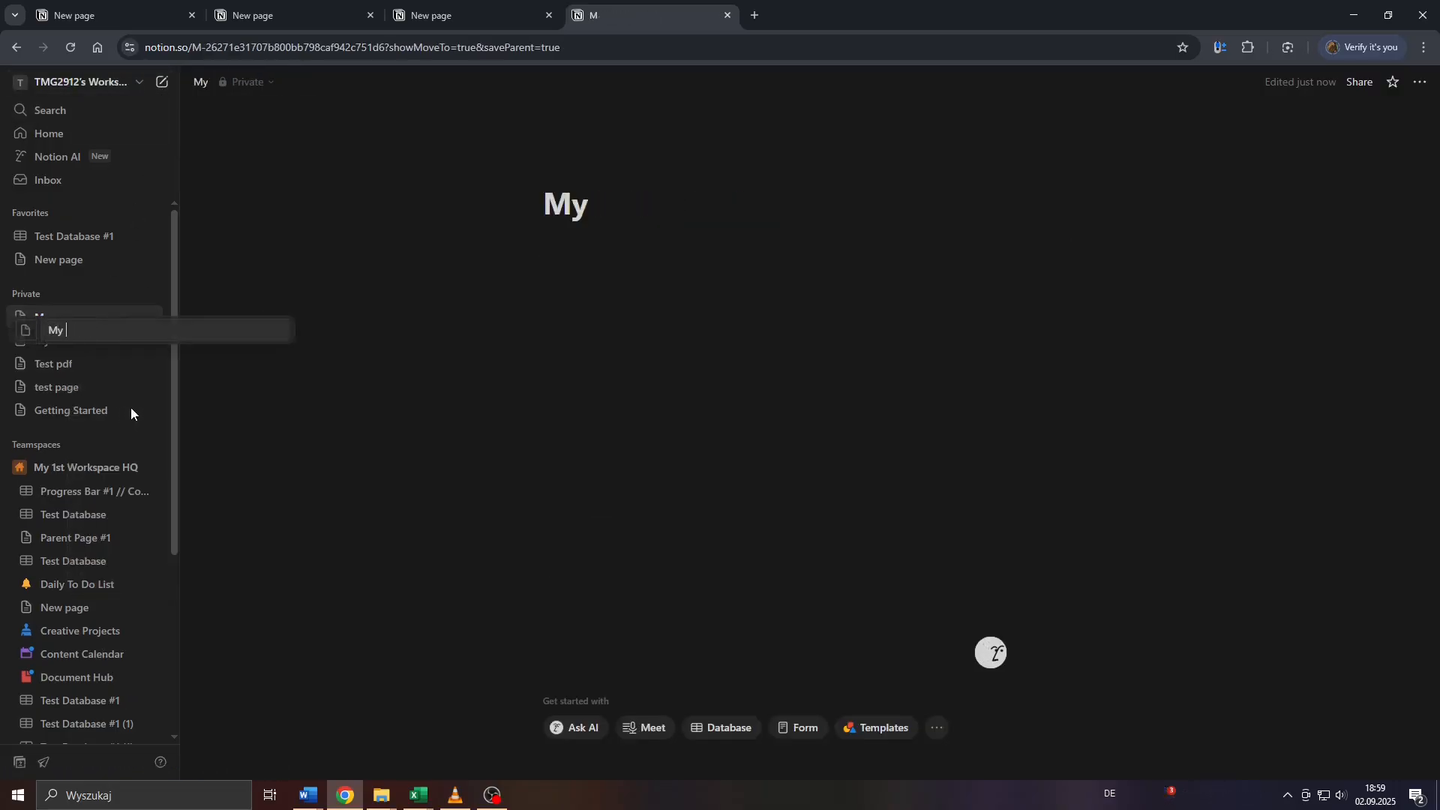
{"action": "type", "text": "Habit Tracke"}
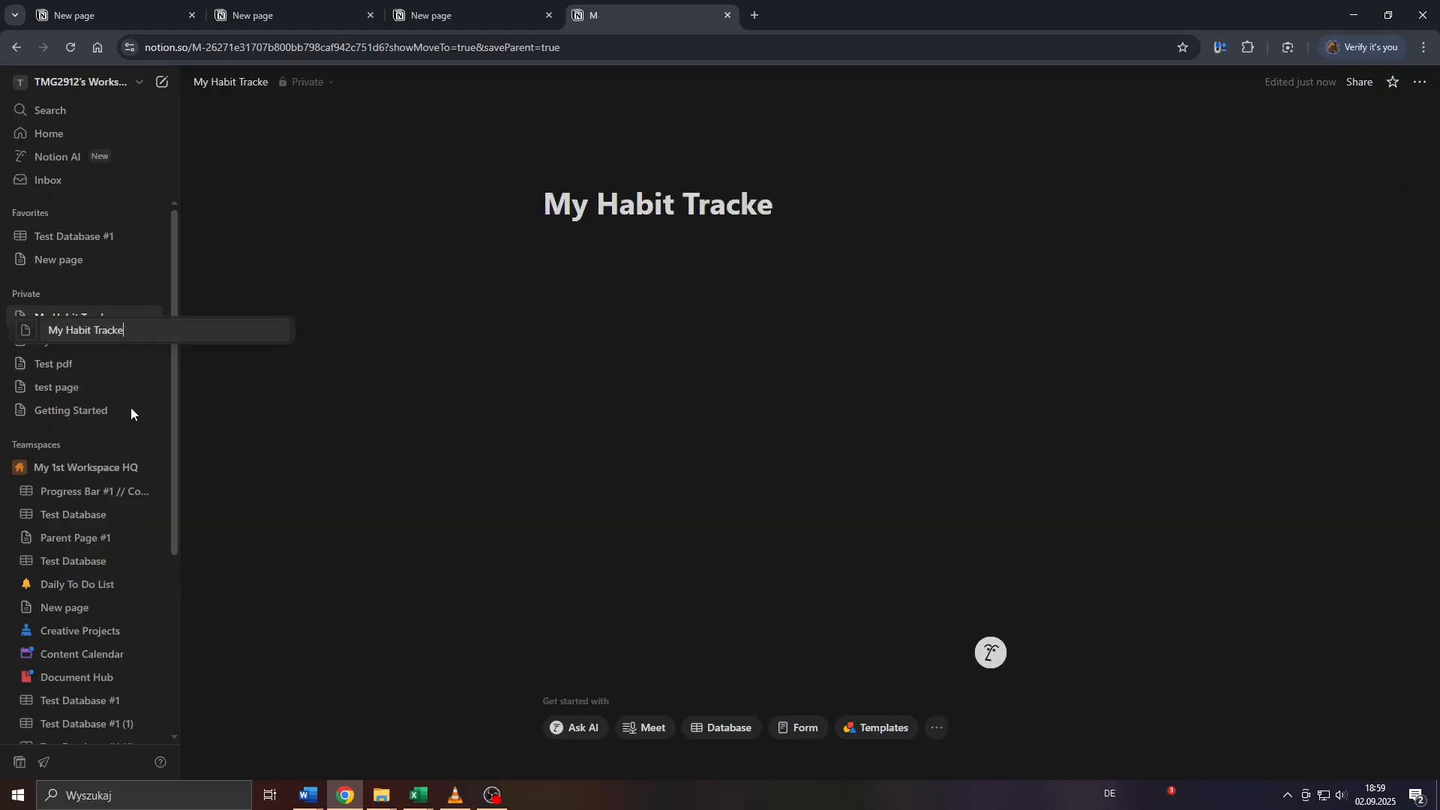
{"action": "type", "text": "r #2"}
{"action": "key", "text": "Return"}
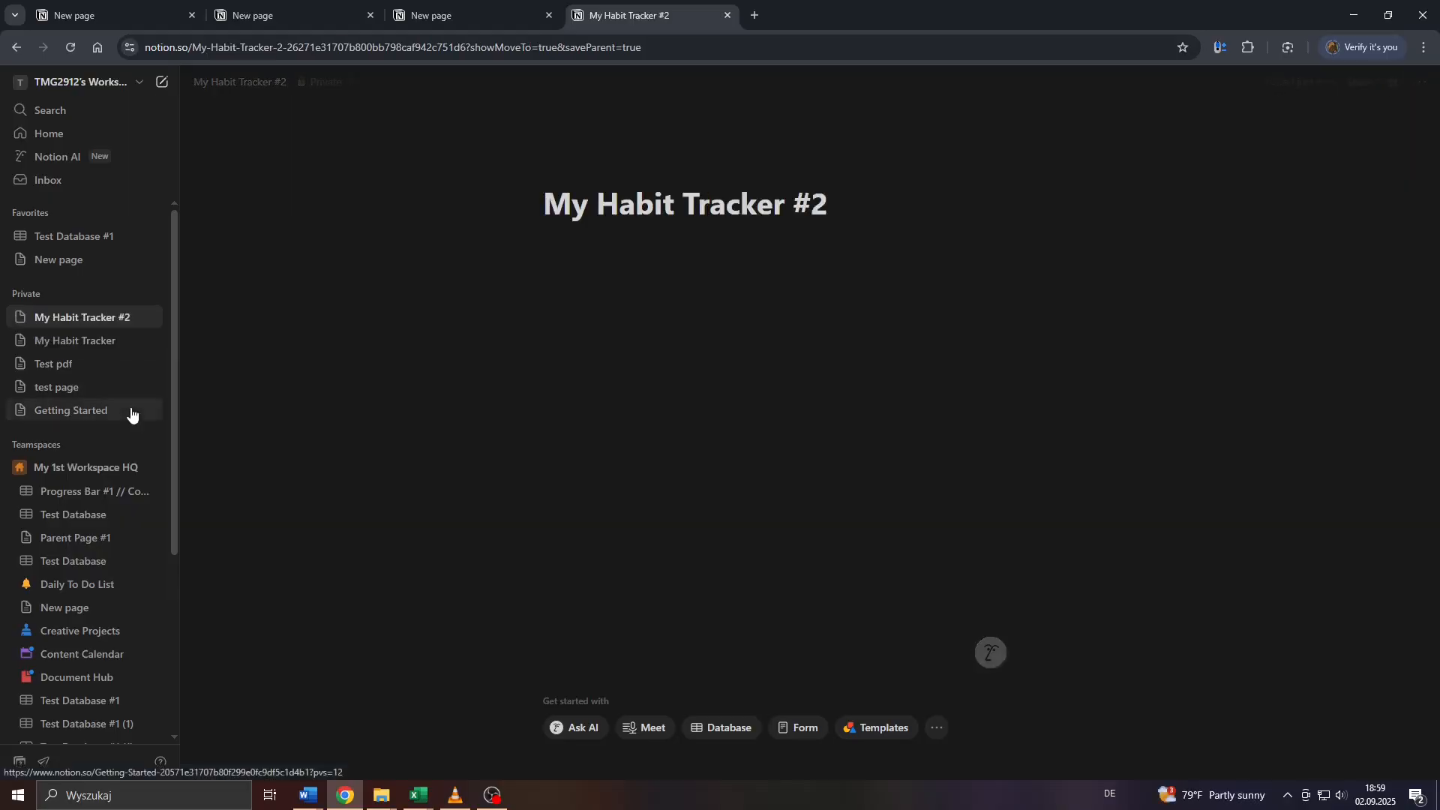
Insert an inline database into the body of the My Habit Tracker #2 page and dismiss its setup options.
{"action": "left_click", "coordinate": [566, 262]}
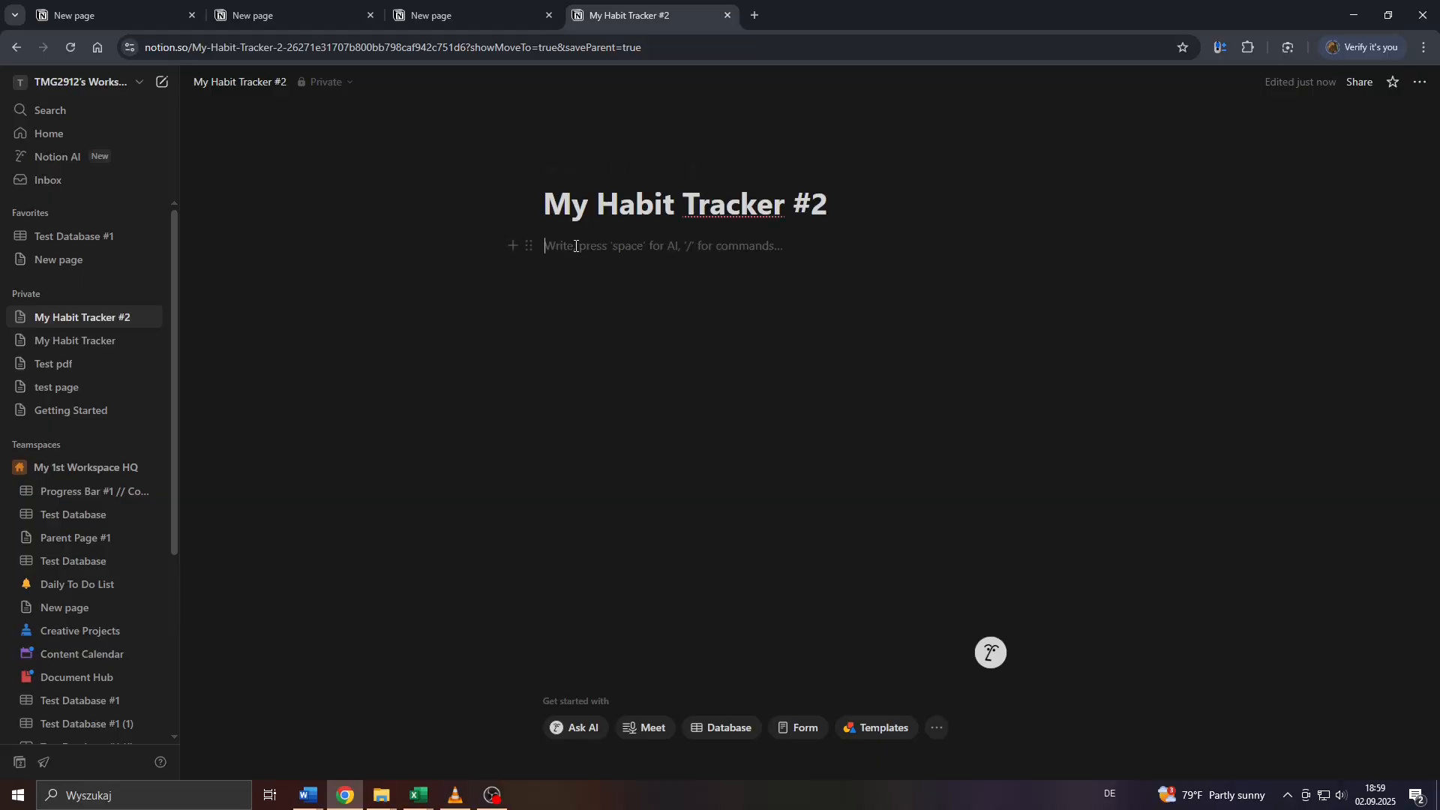
{"action": "scroll", "coordinate": [633, 249], "scroll_direction": "up", "scroll_amount": 5}
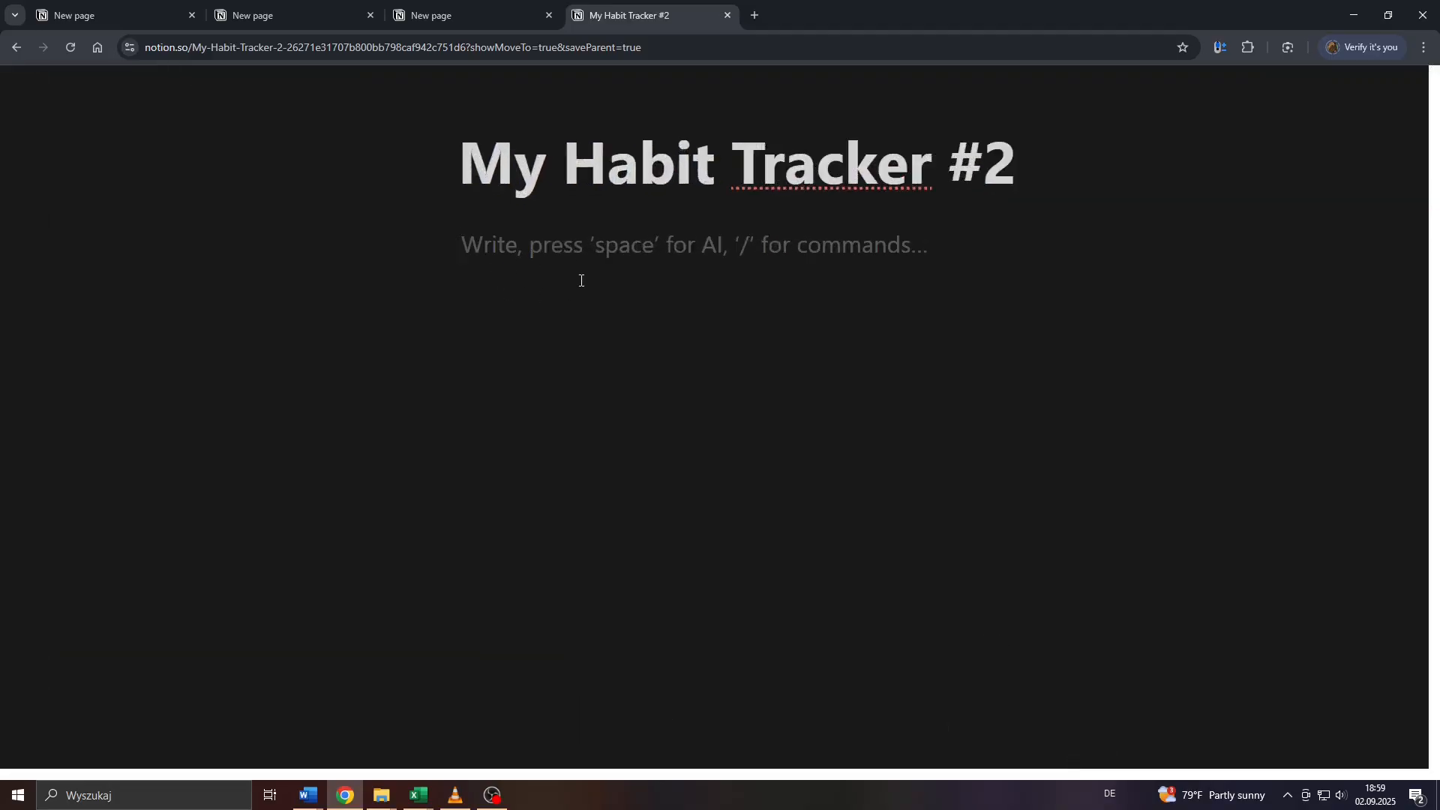
{"action": "scroll", "coordinate": [518, 265], "scroll_direction": "down", "scroll_amount": 5}
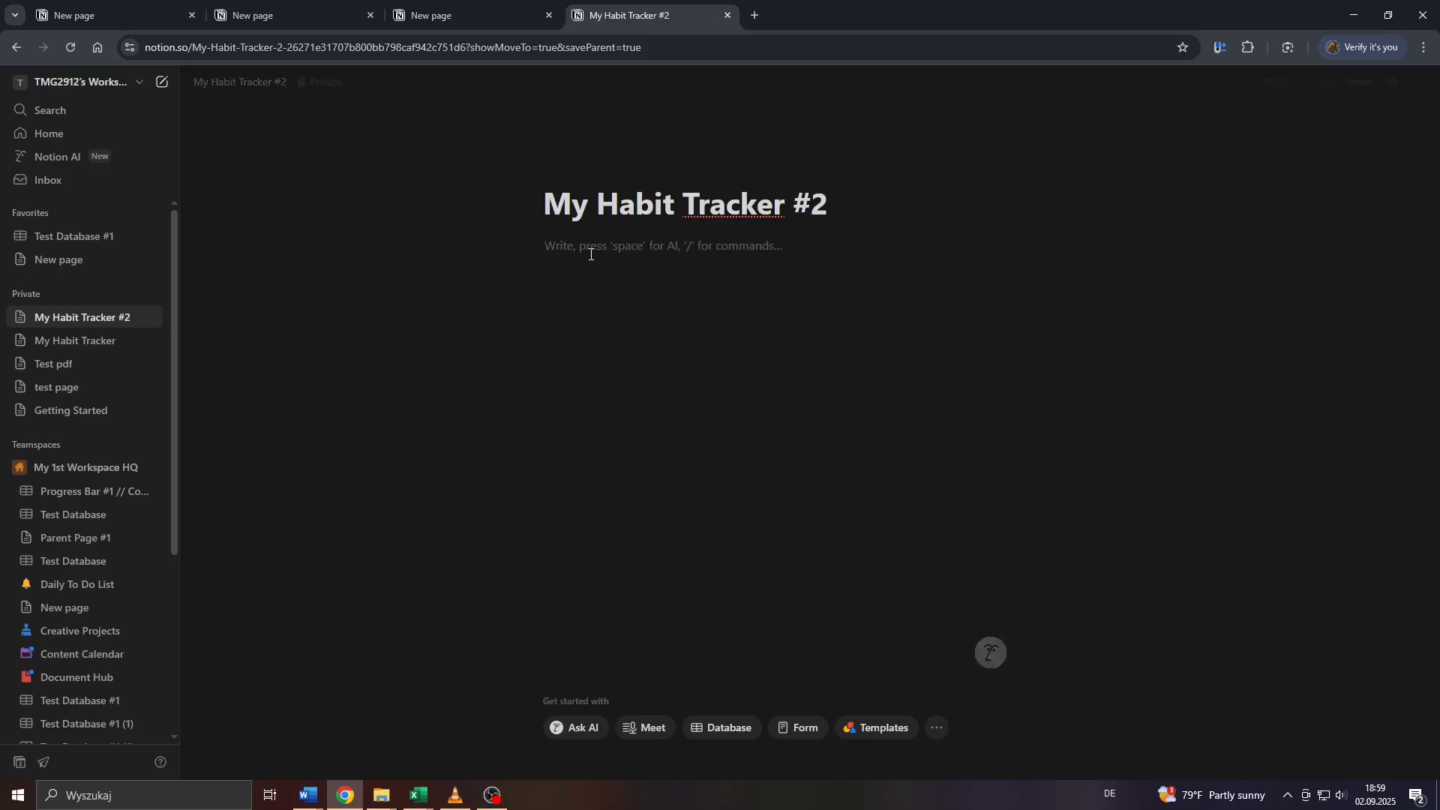
{"action": "type", "text": "/data"}
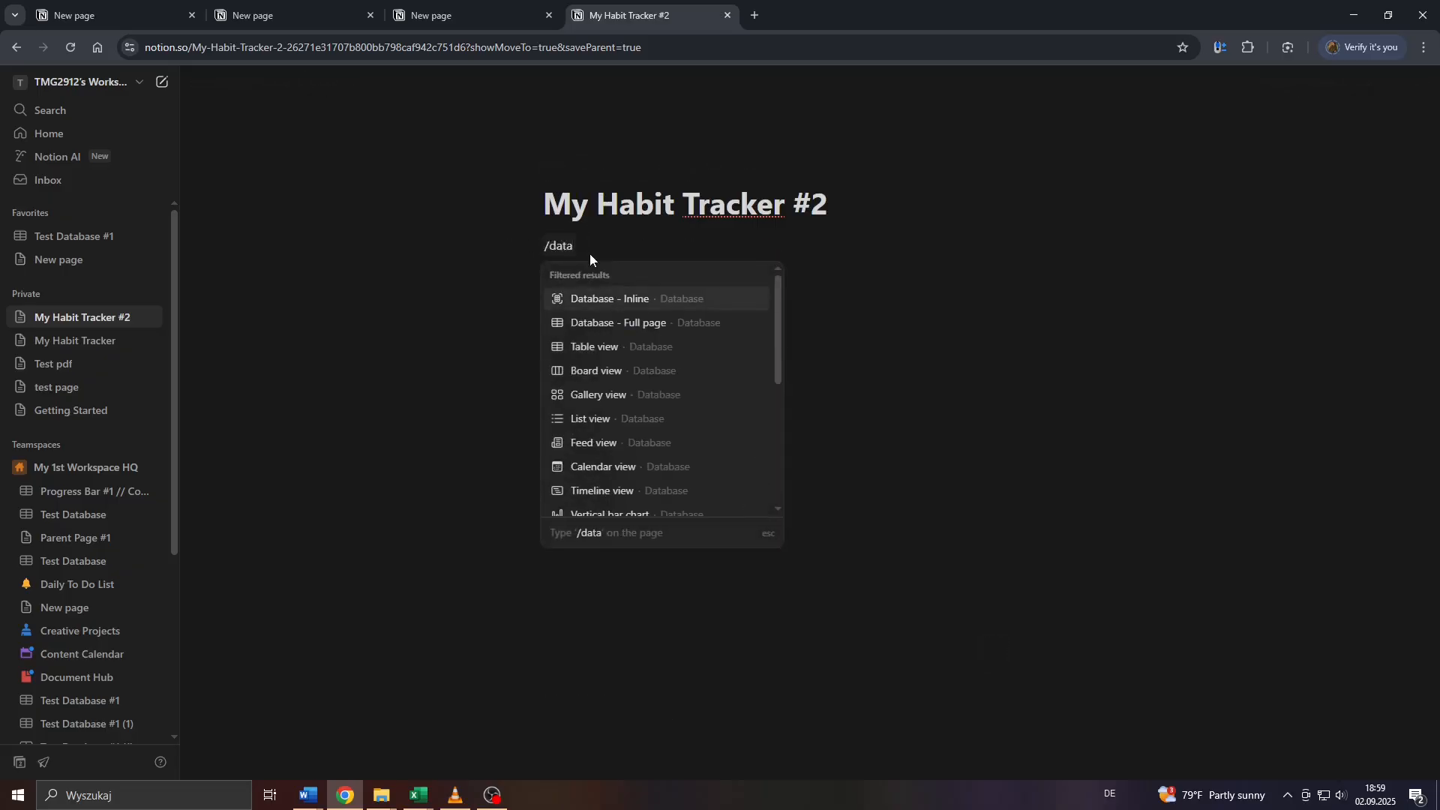
{"action": "type", "text": "base"}
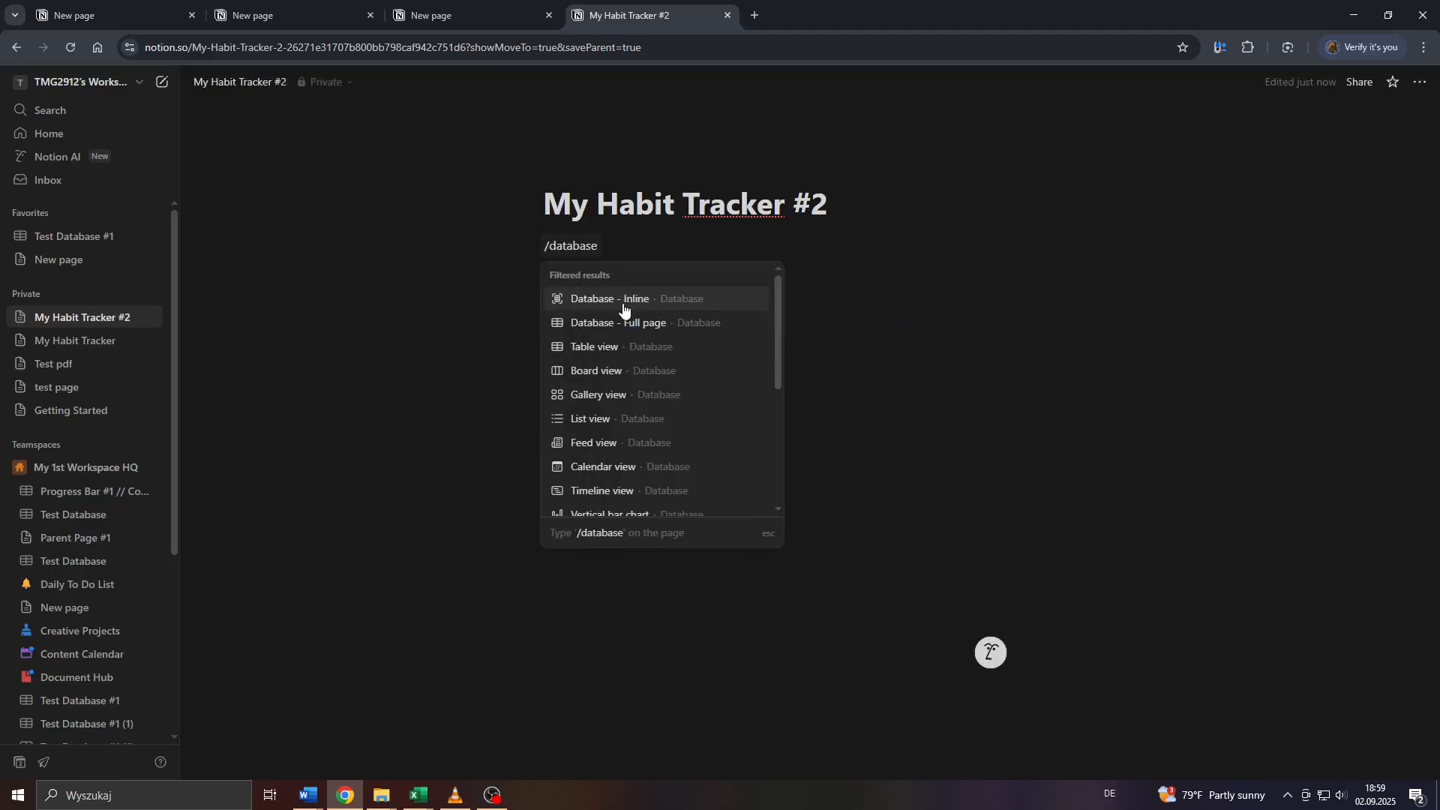
{"action": "left_click", "coordinate": [623, 304]}
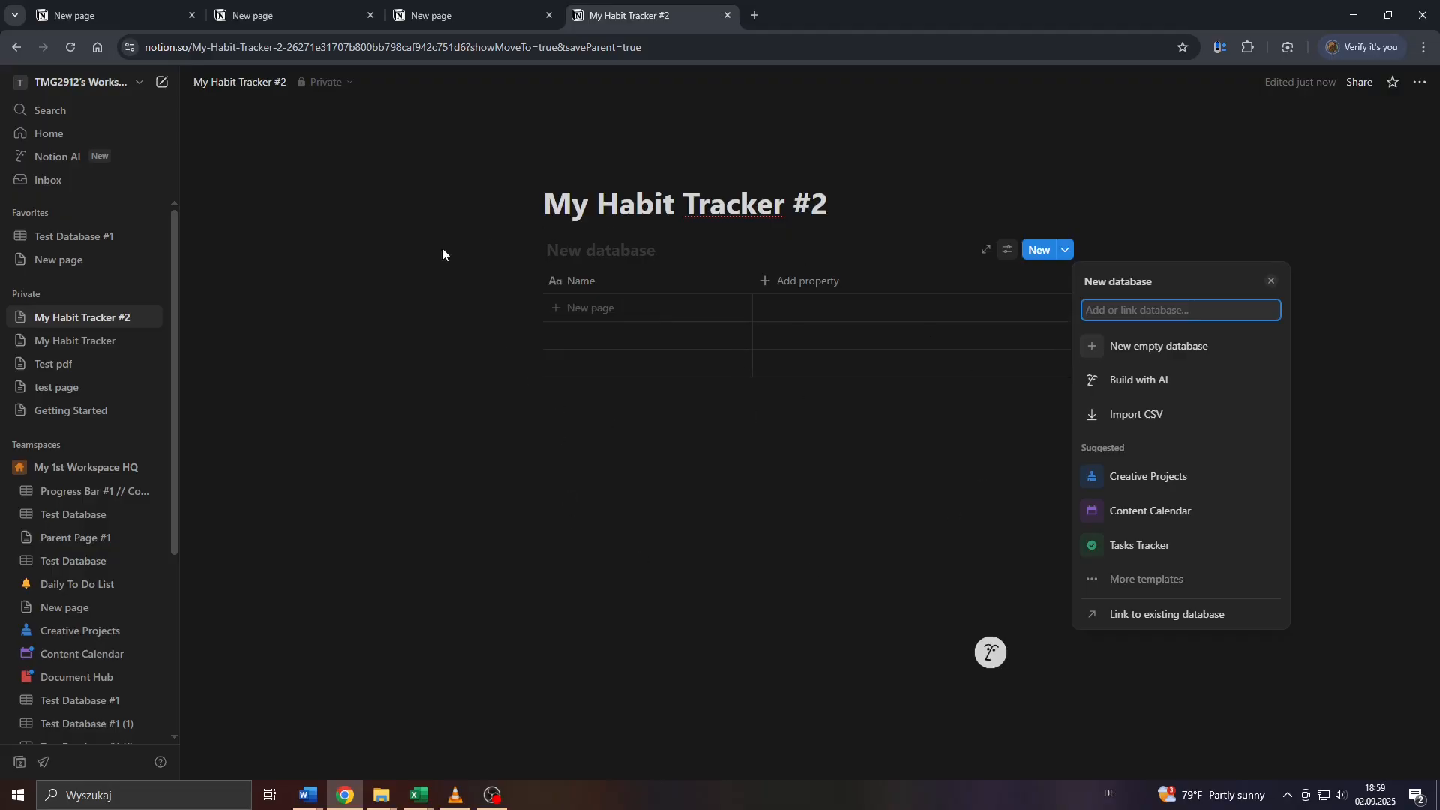
{"action": "left_click", "coordinate": [594, 454]}
Add a Monday entry as the database's first row and title the database Habit Tracker #2.
{"action": "left_click", "coordinate": [580, 304]}
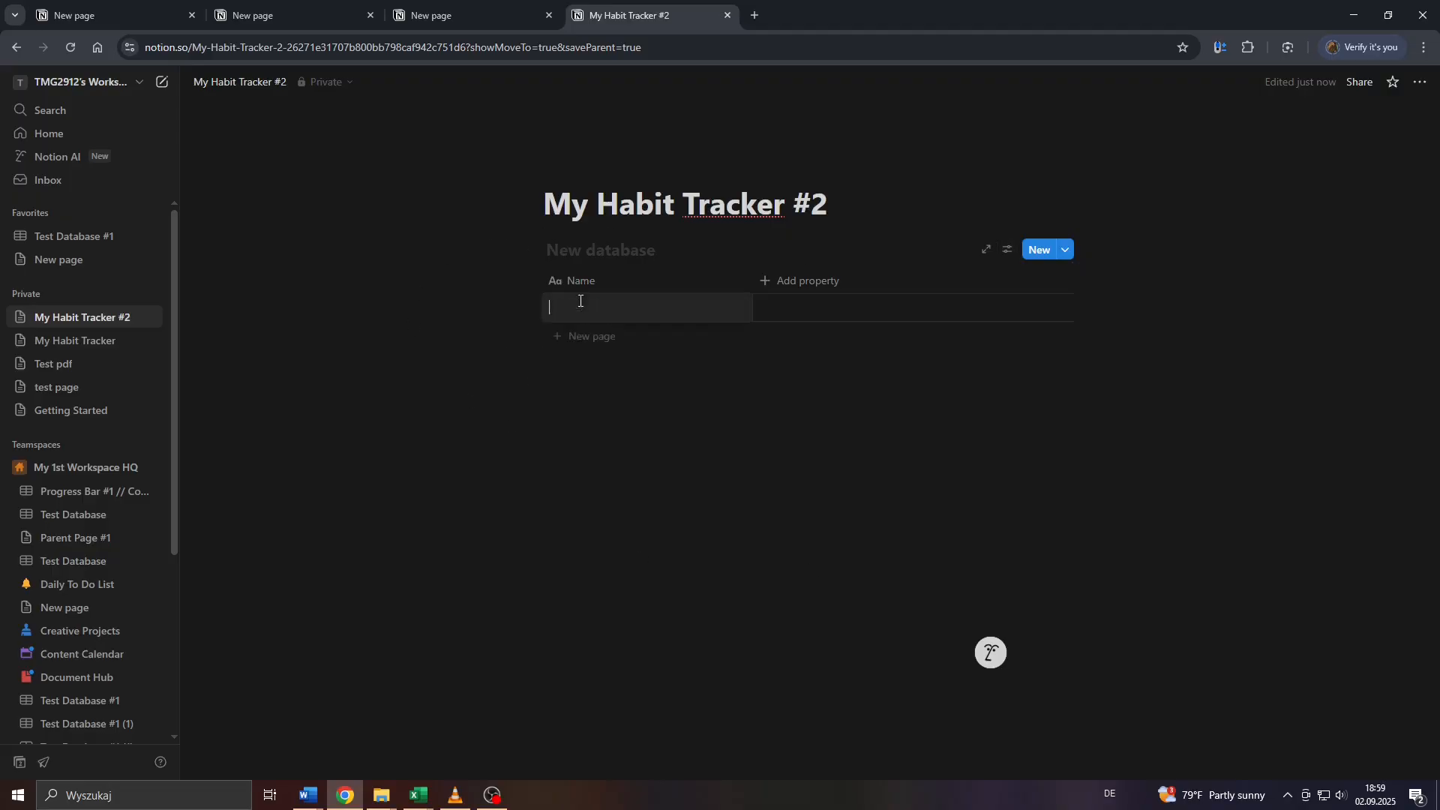
{"action": "type", "text": "Monday"}
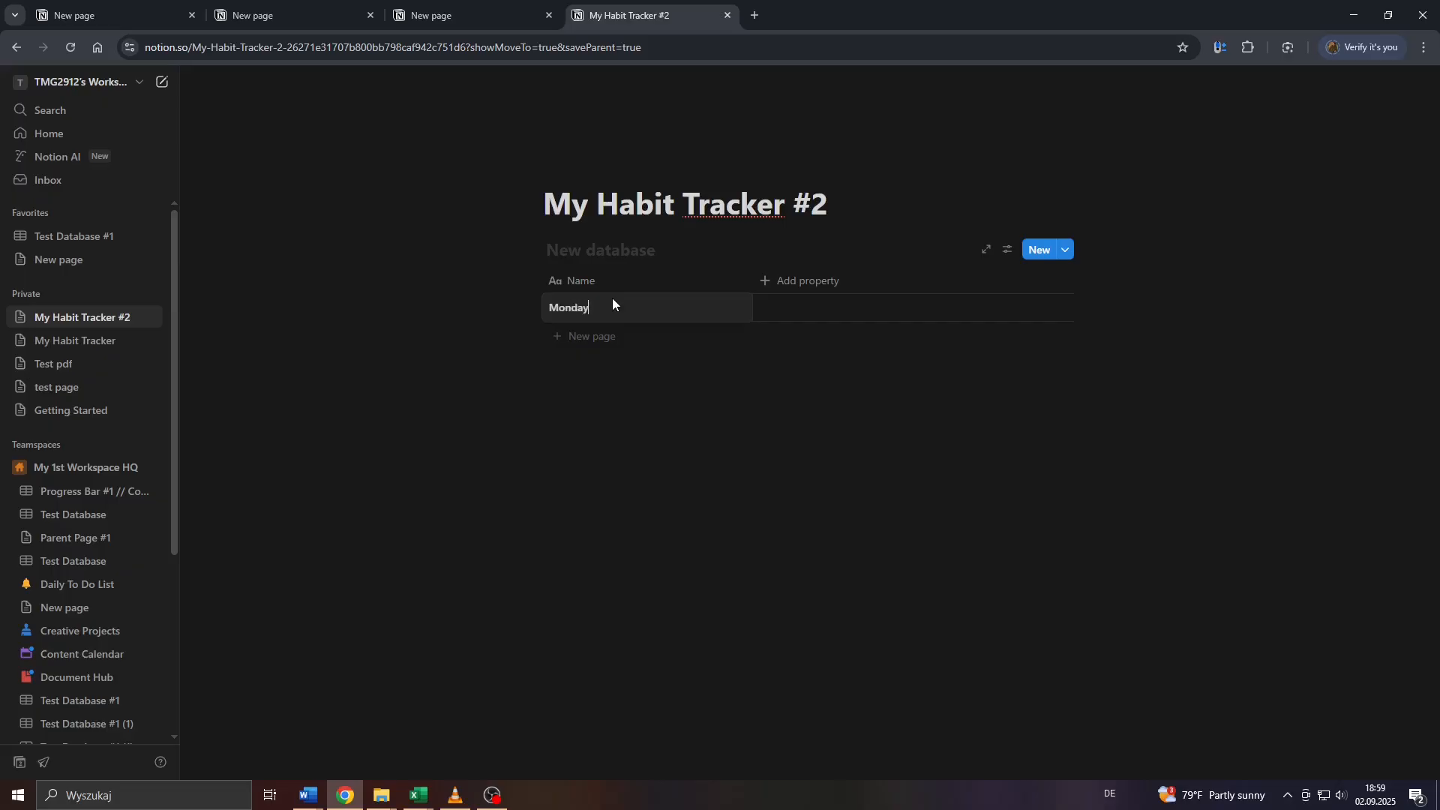
{"action": "key", "text": "Escape"}
{"action": "left_click", "coordinate": [574, 257]}
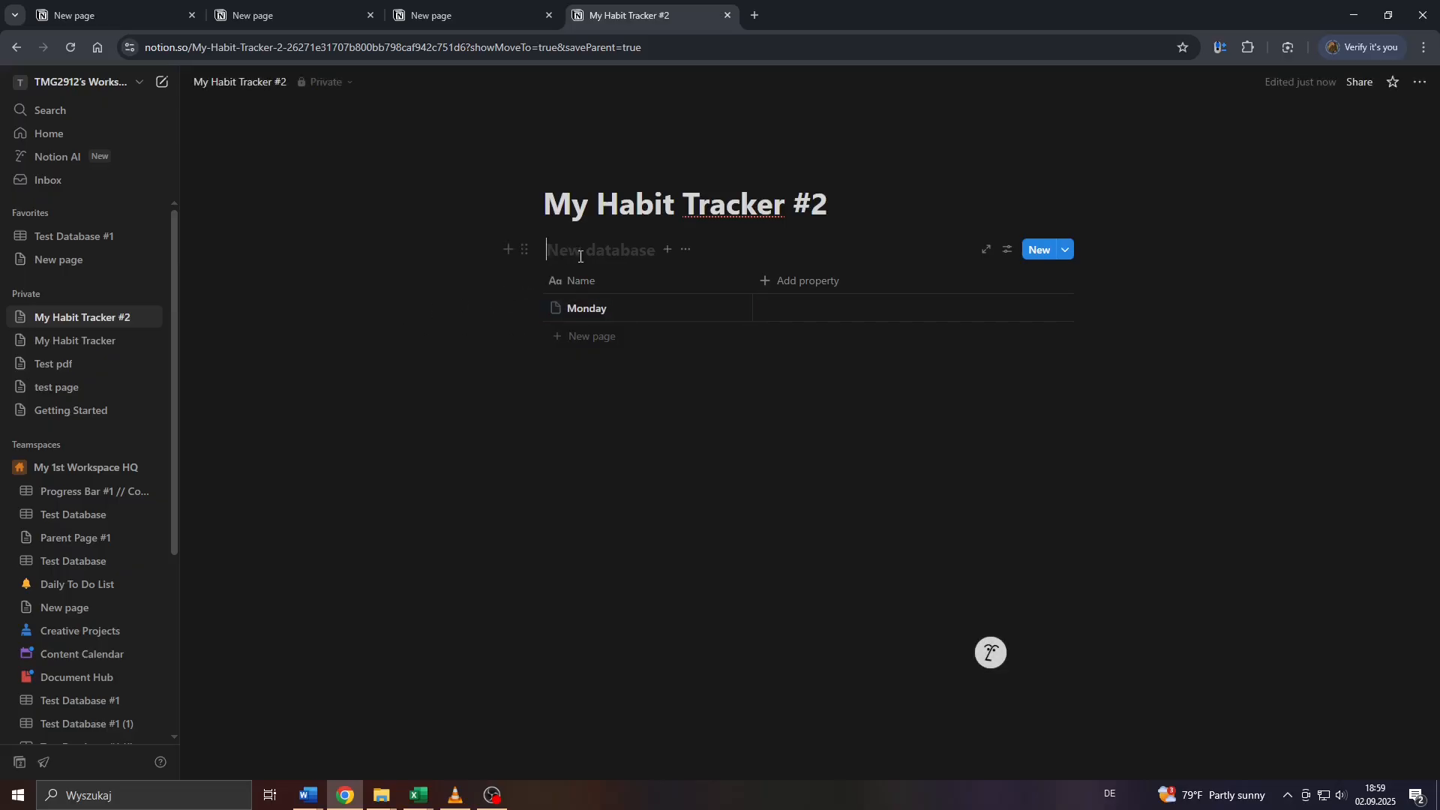
{"action": "type", "text": "Habit Tracker #2"}
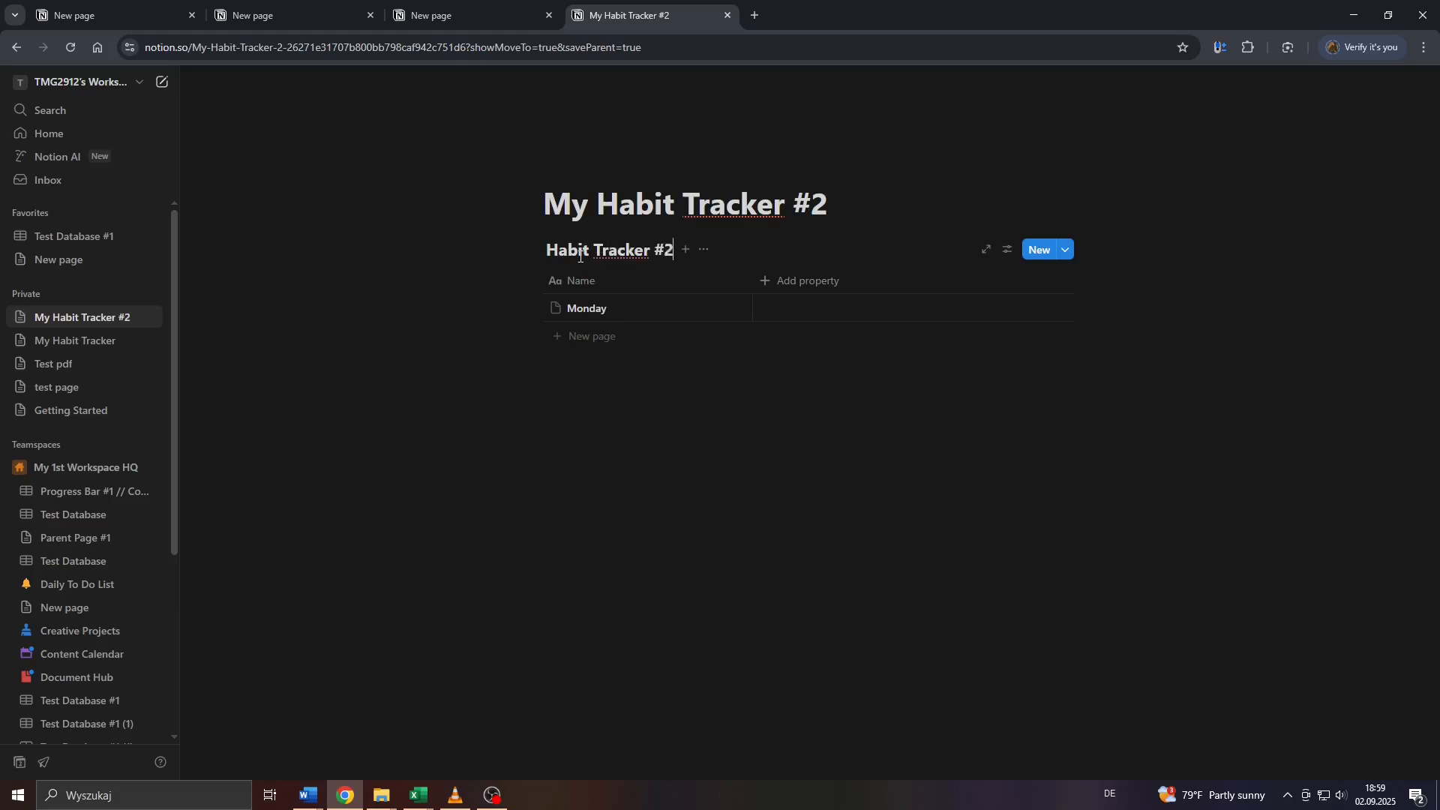
Add a Tuesday entry below Monday in the Habit Tracker #2 database, plus a blank row beneath it.
{"action": "left_click", "coordinate": [582, 338]}
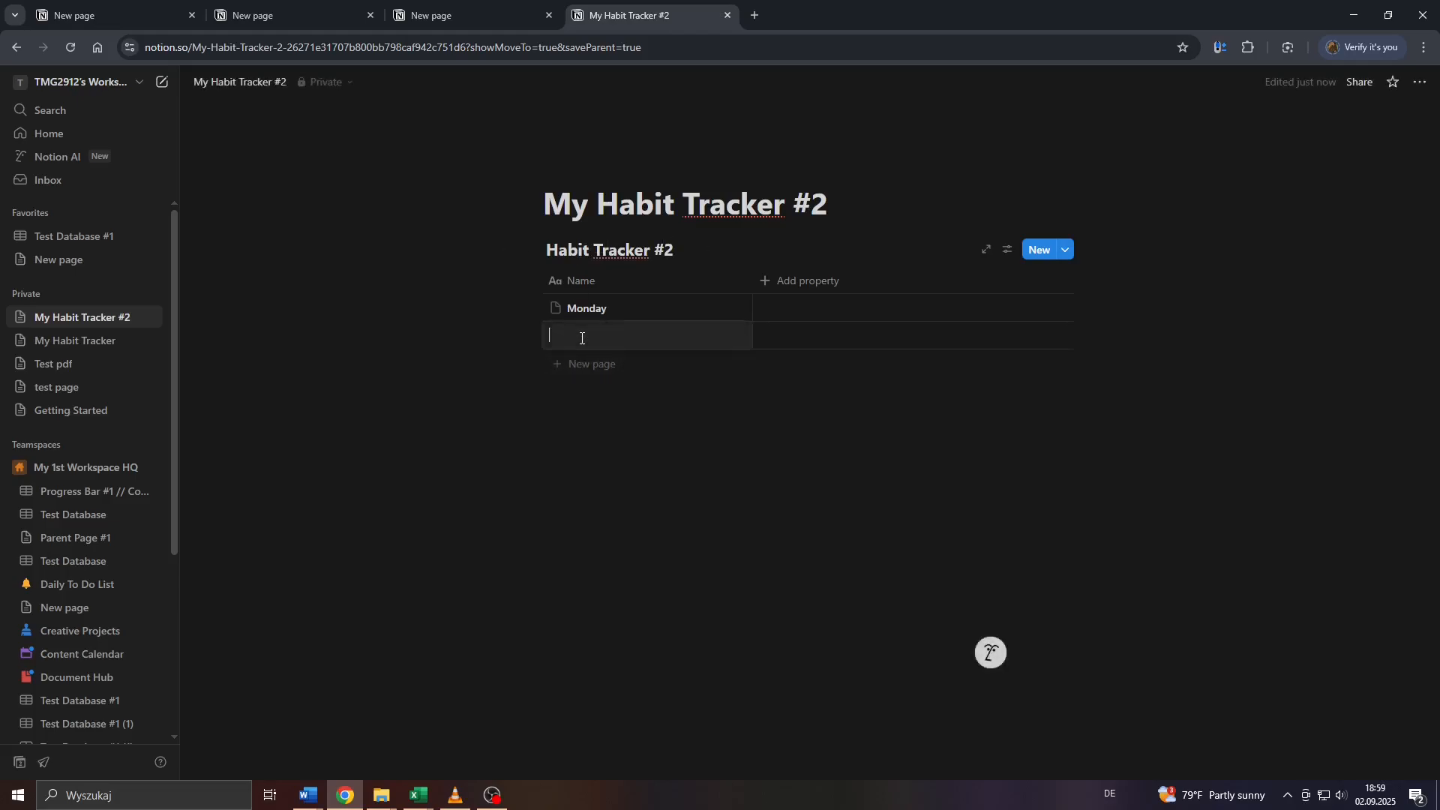
{"action": "type", "text": "Tuesday"}
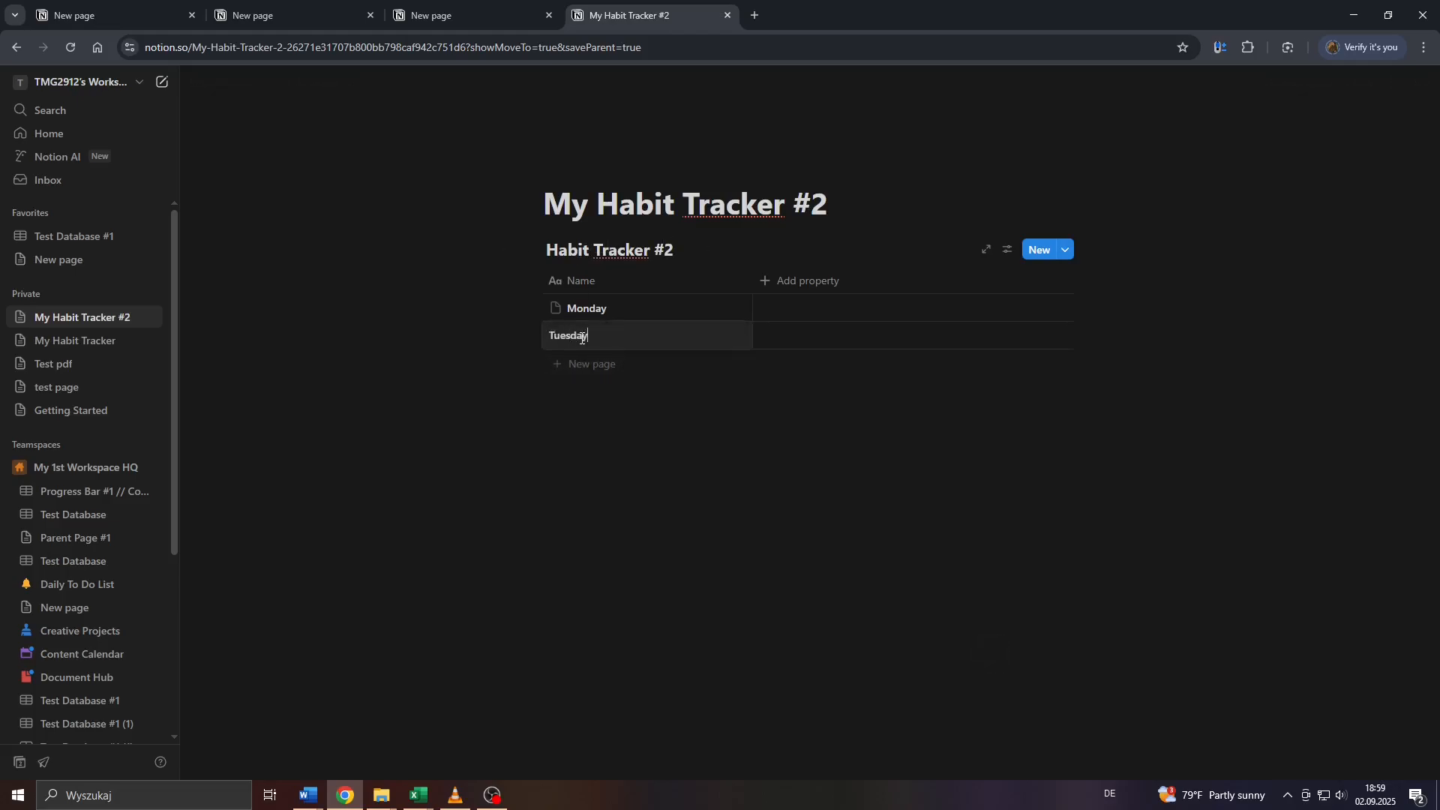
{"action": "key", "text": "Return"}
{"action": "left_click", "coordinate": [585, 364]}
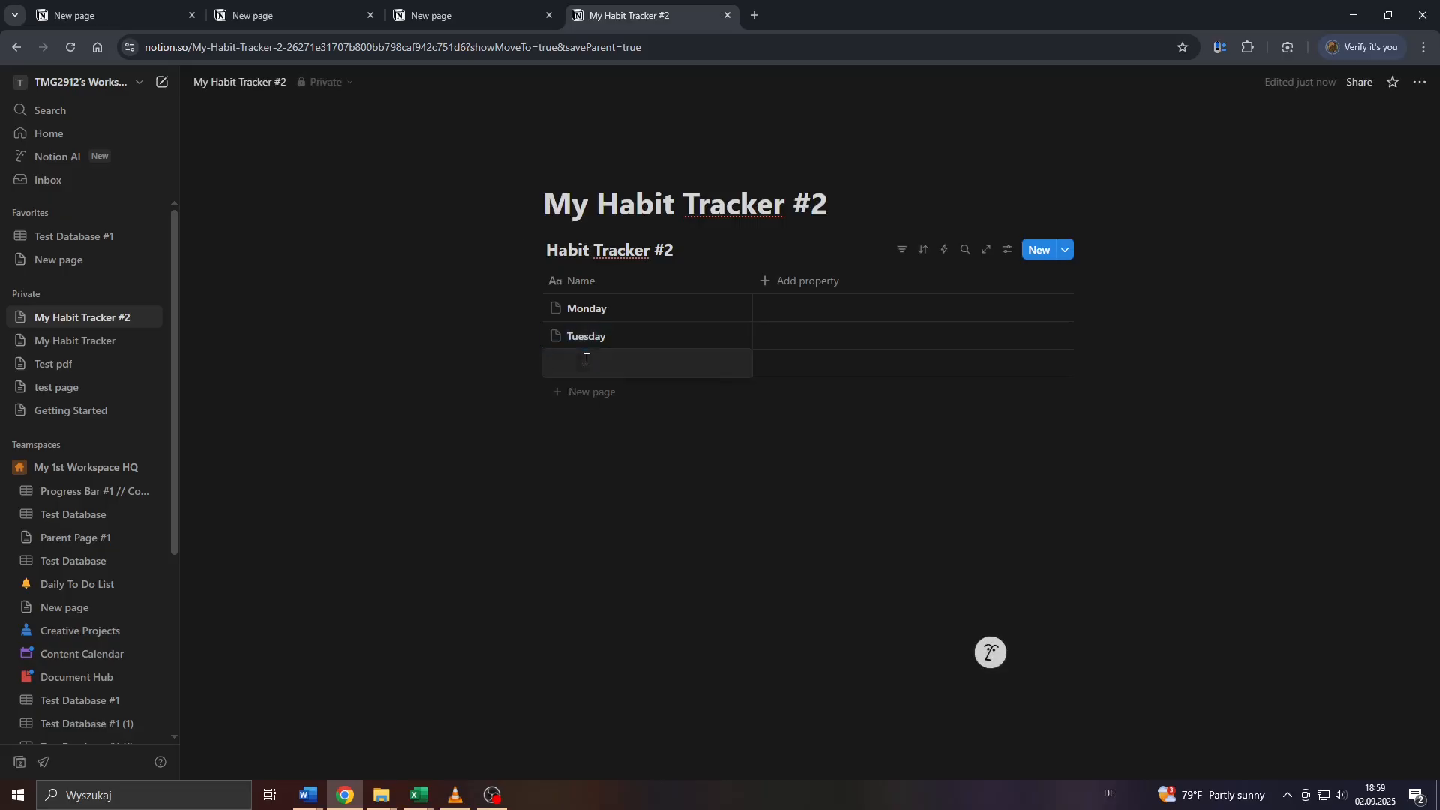
{"action": "key", "text": "Escape"}
Rename the database's Name column as Days.
{"action": "left_click", "coordinate": [587, 281]}
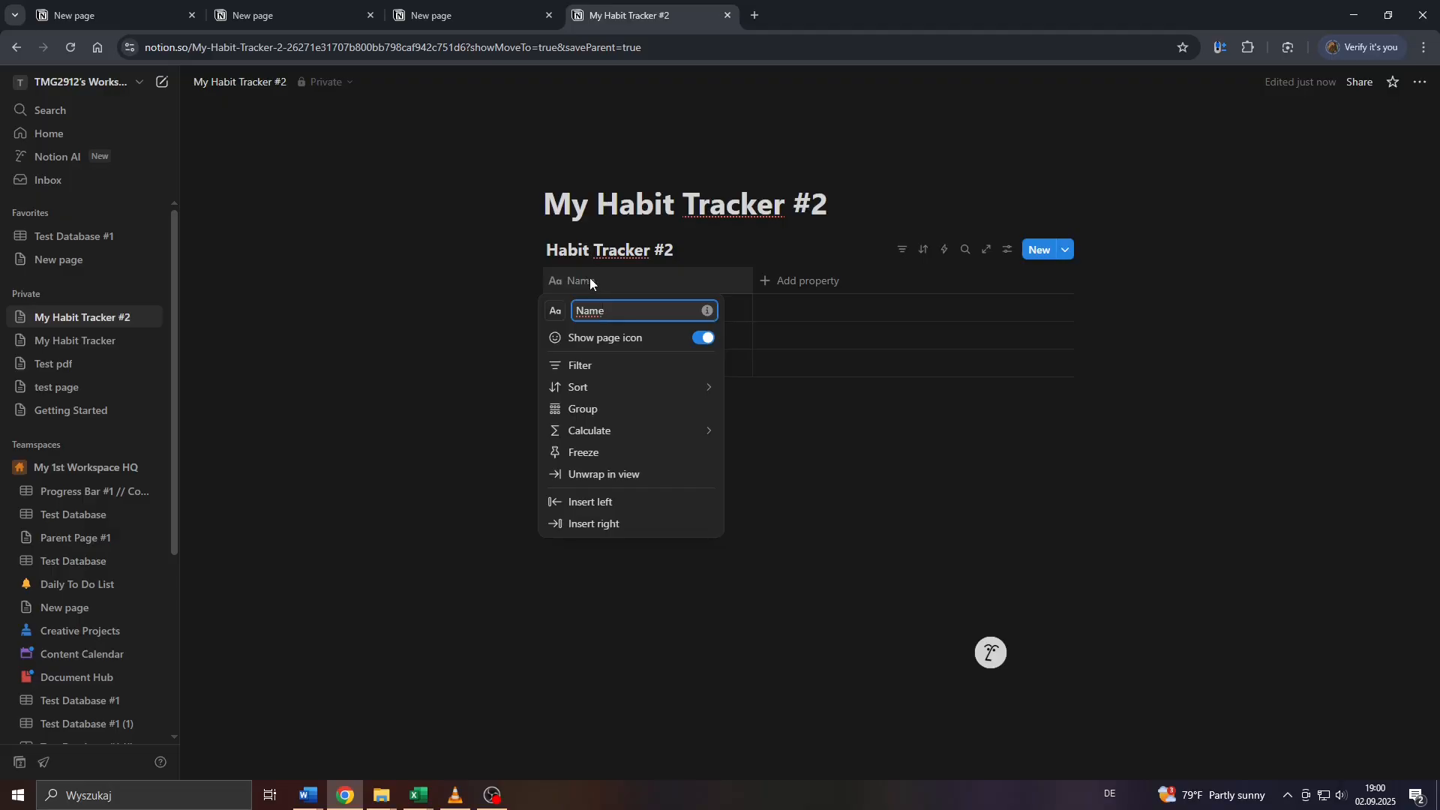
{"action": "type", "text": "Days"}
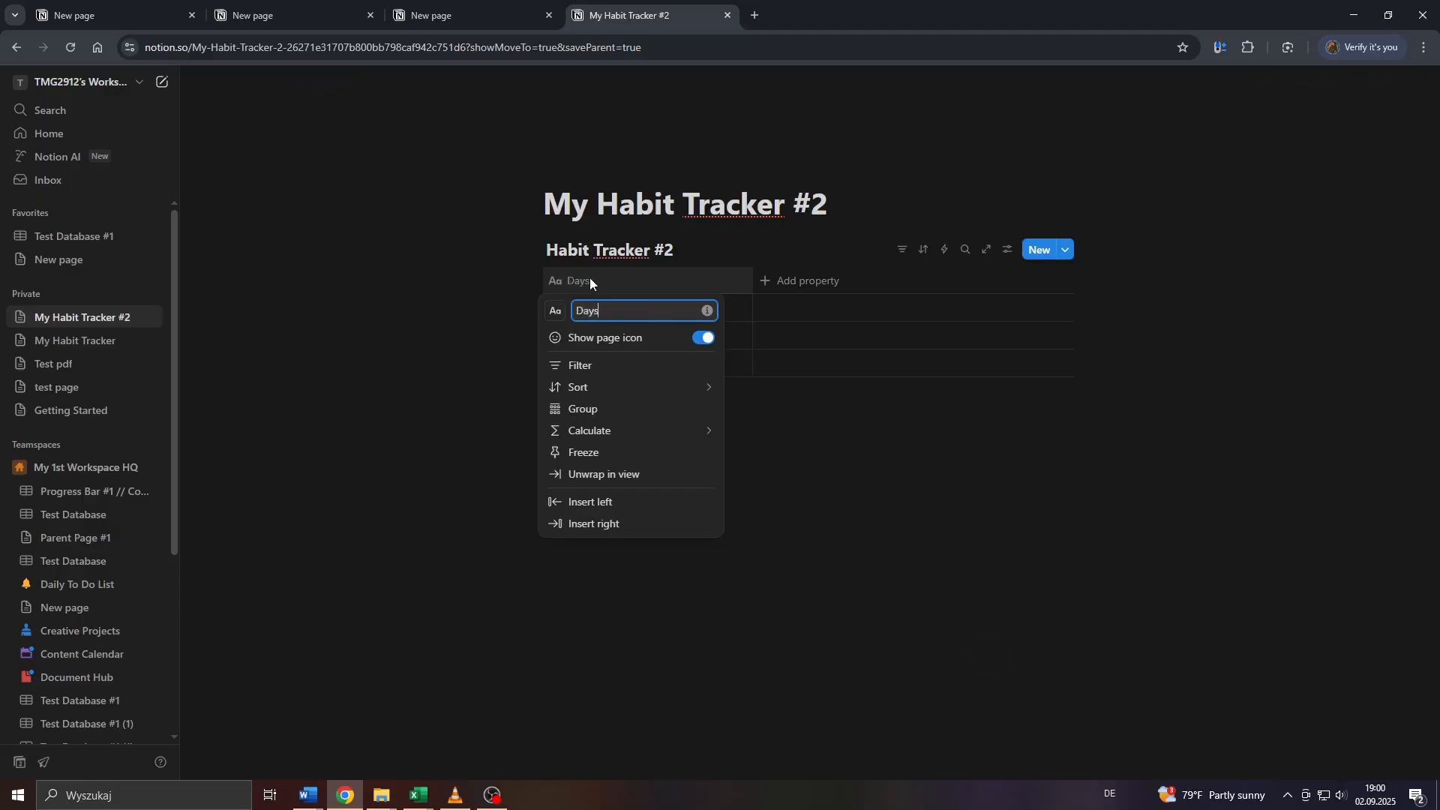
{"action": "left_click", "coordinate": [412, 335]}
Name the blank row Wednesday and add a further entry called Thirsday below it.
{"action": "left_click", "coordinate": [578, 364]}
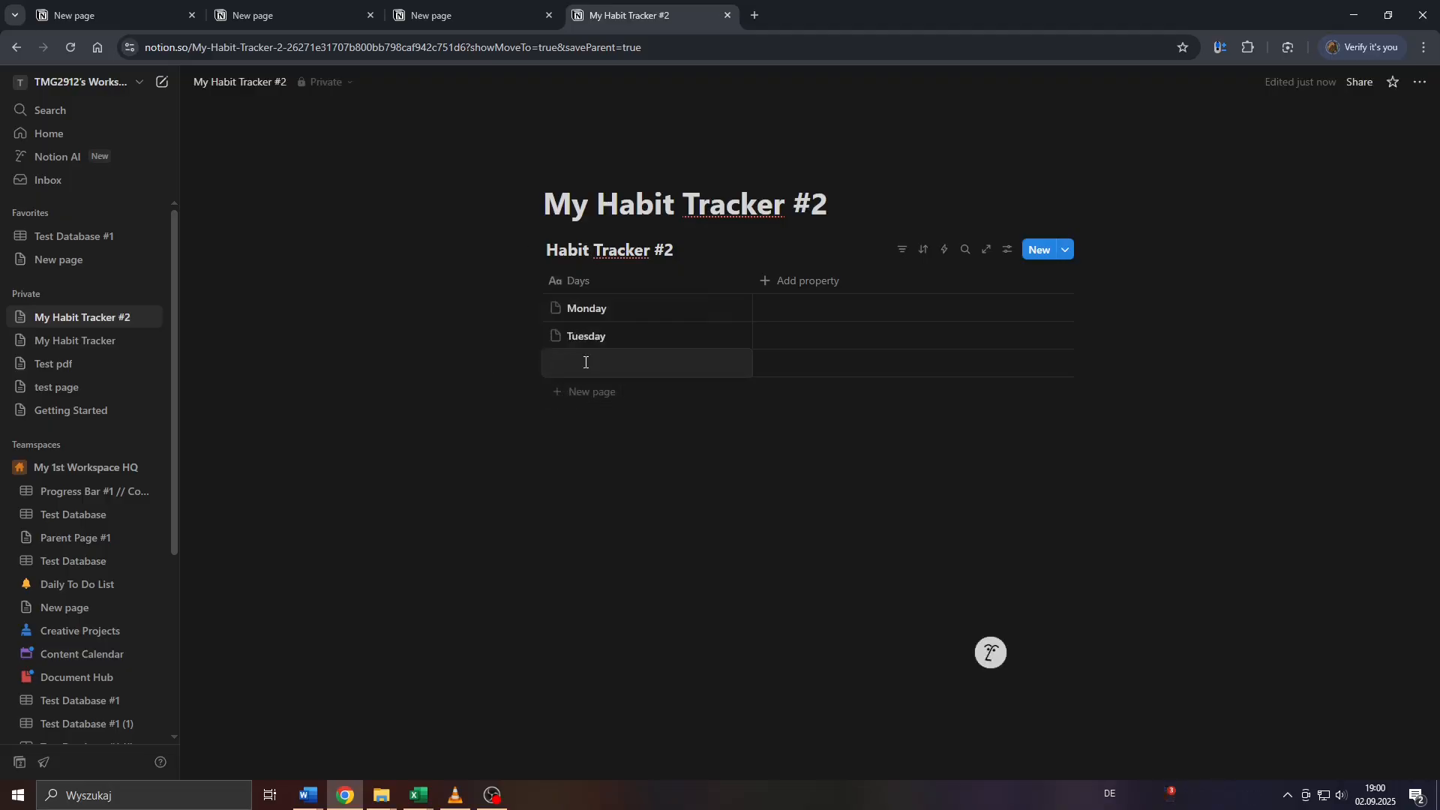
{"action": "type", "text": "Wednesda"}
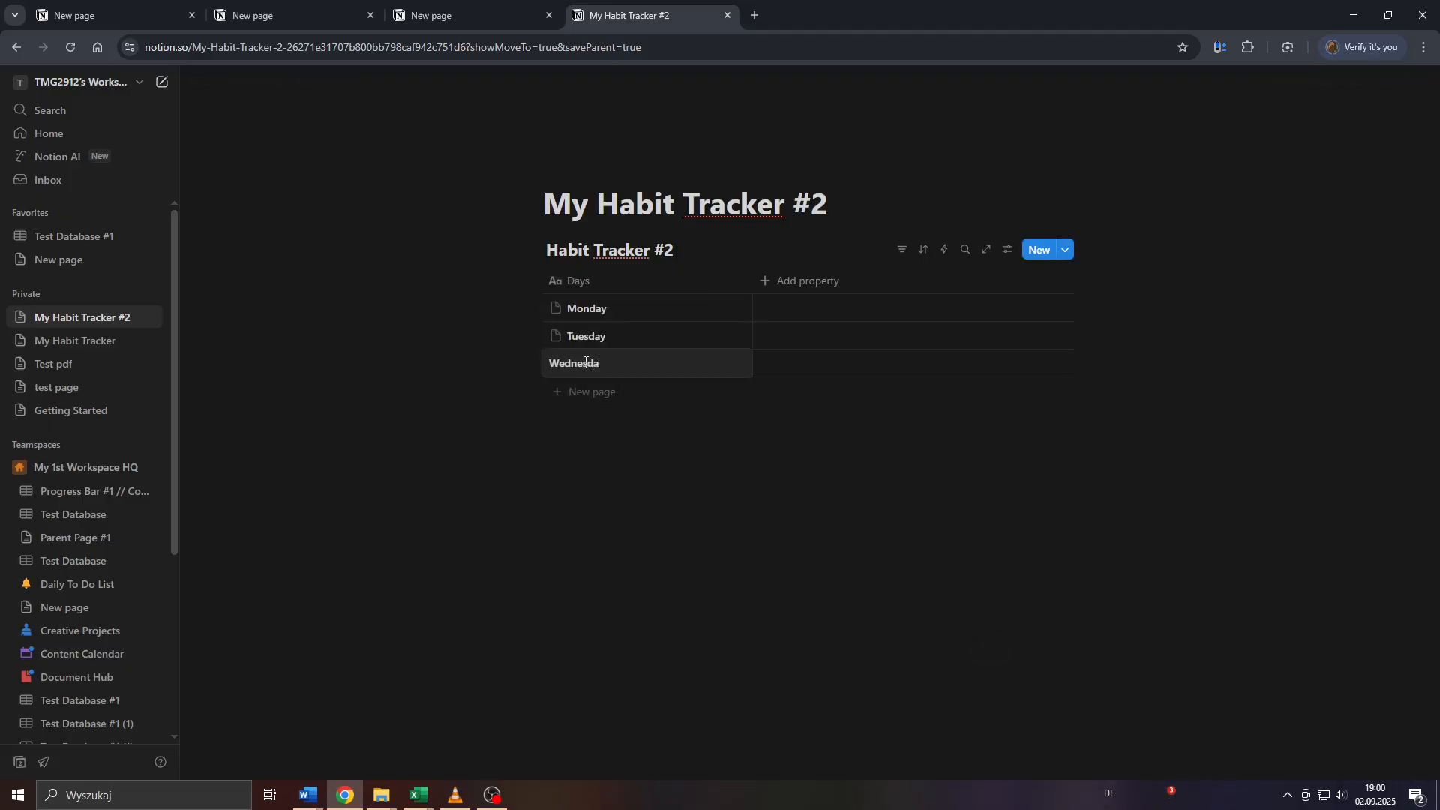
{"action": "type", "text": "y"}
{"action": "key", "text": "Escape"}
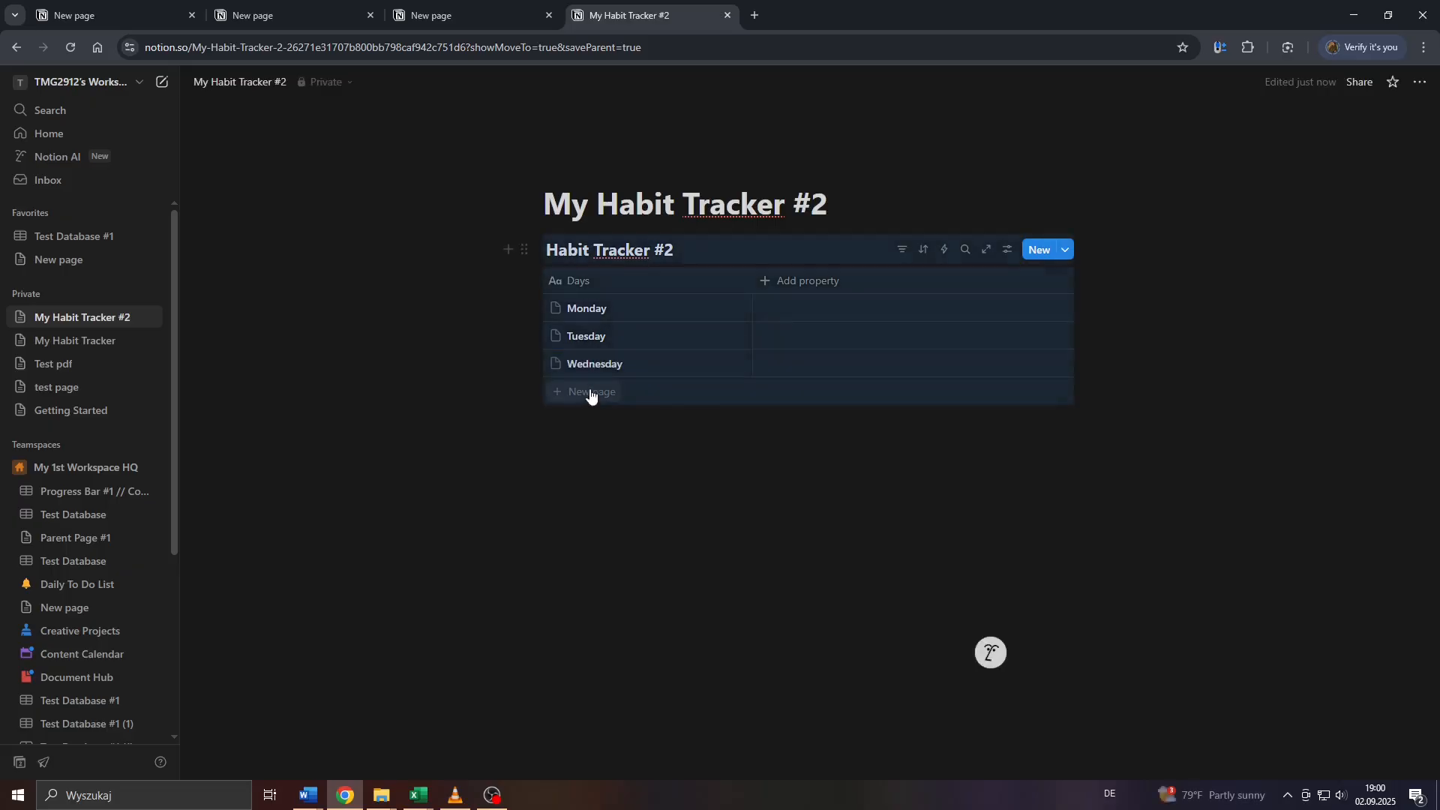
{"action": "left_click", "coordinate": [594, 391]}
{"action": "type", "text": "Thirsday"}
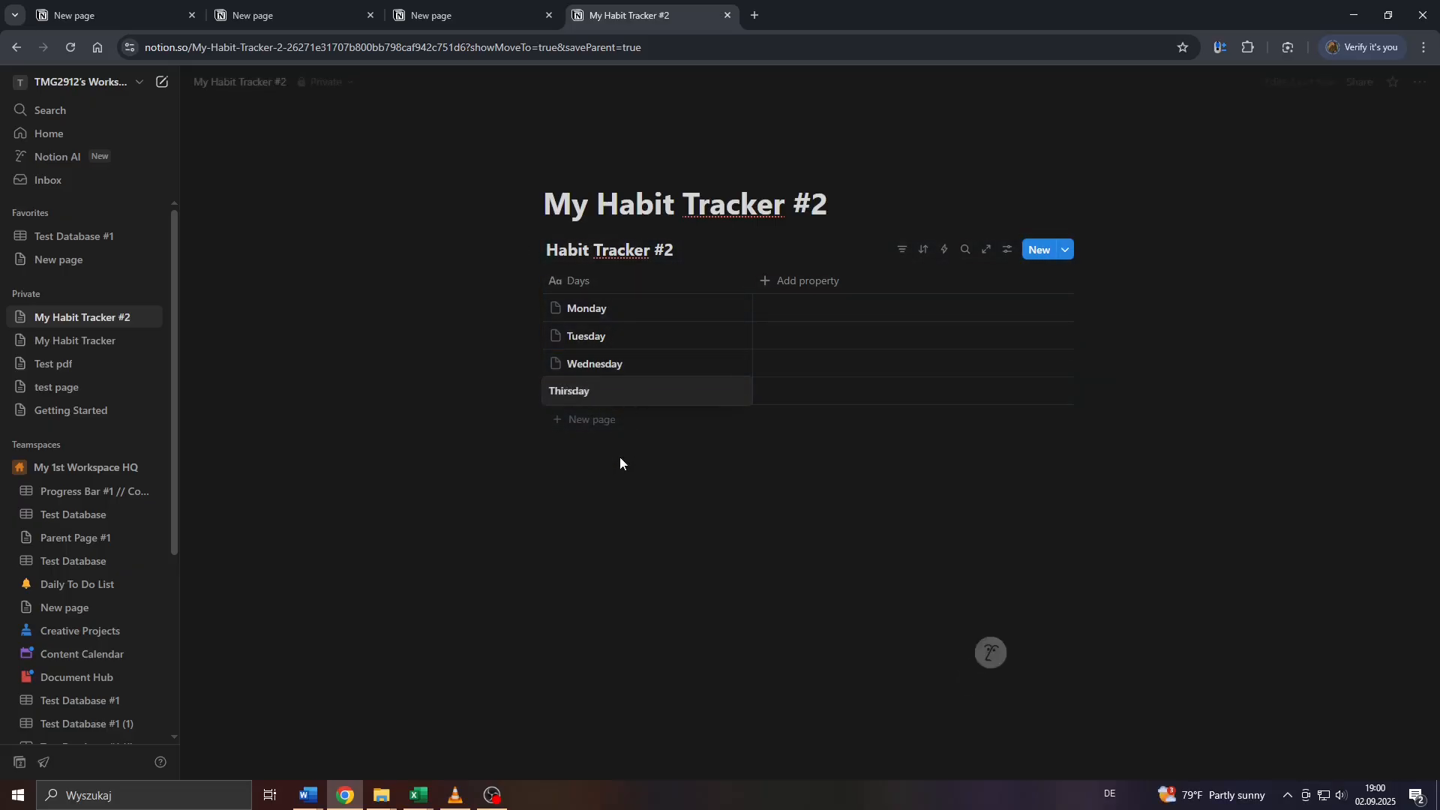
{"action": "key", "text": "Escape"}
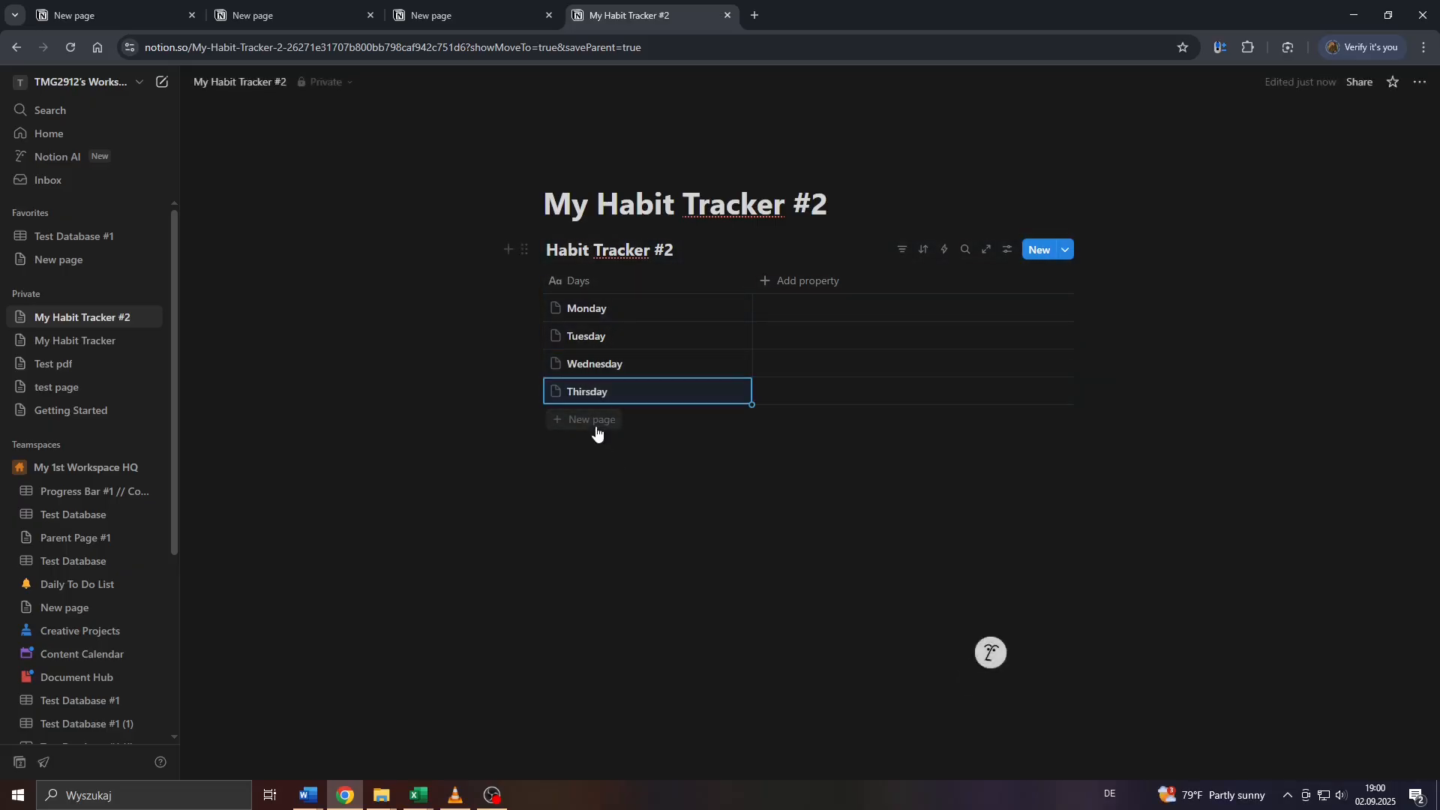
Add Friday and Saturday entries as the next two rows of the database.
{"action": "left_click", "coordinate": [595, 426]}
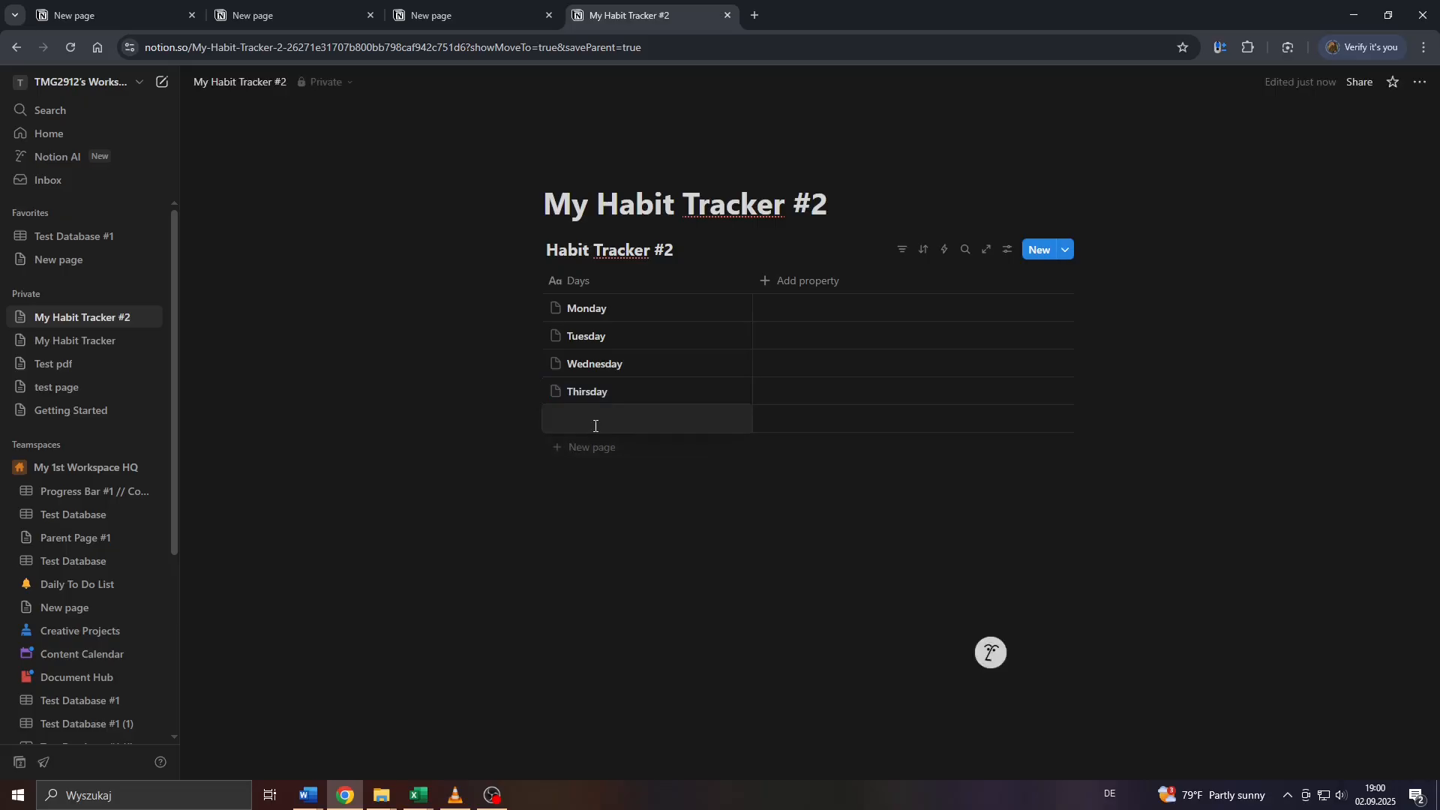
{"action": "type", "text": "Fri"}
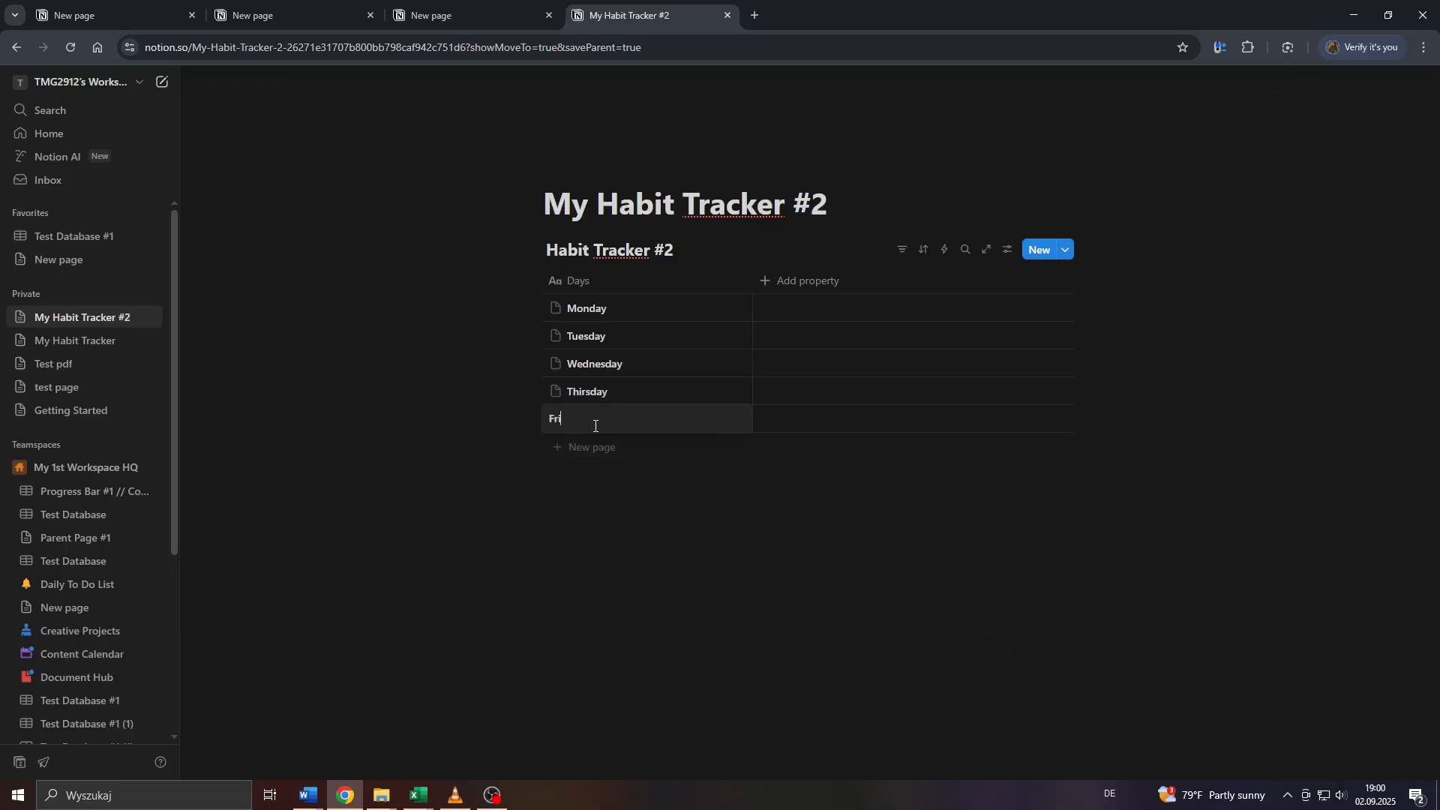
{"action": "type", "text": "day"}
{"action": "key", "text": "Escape"}
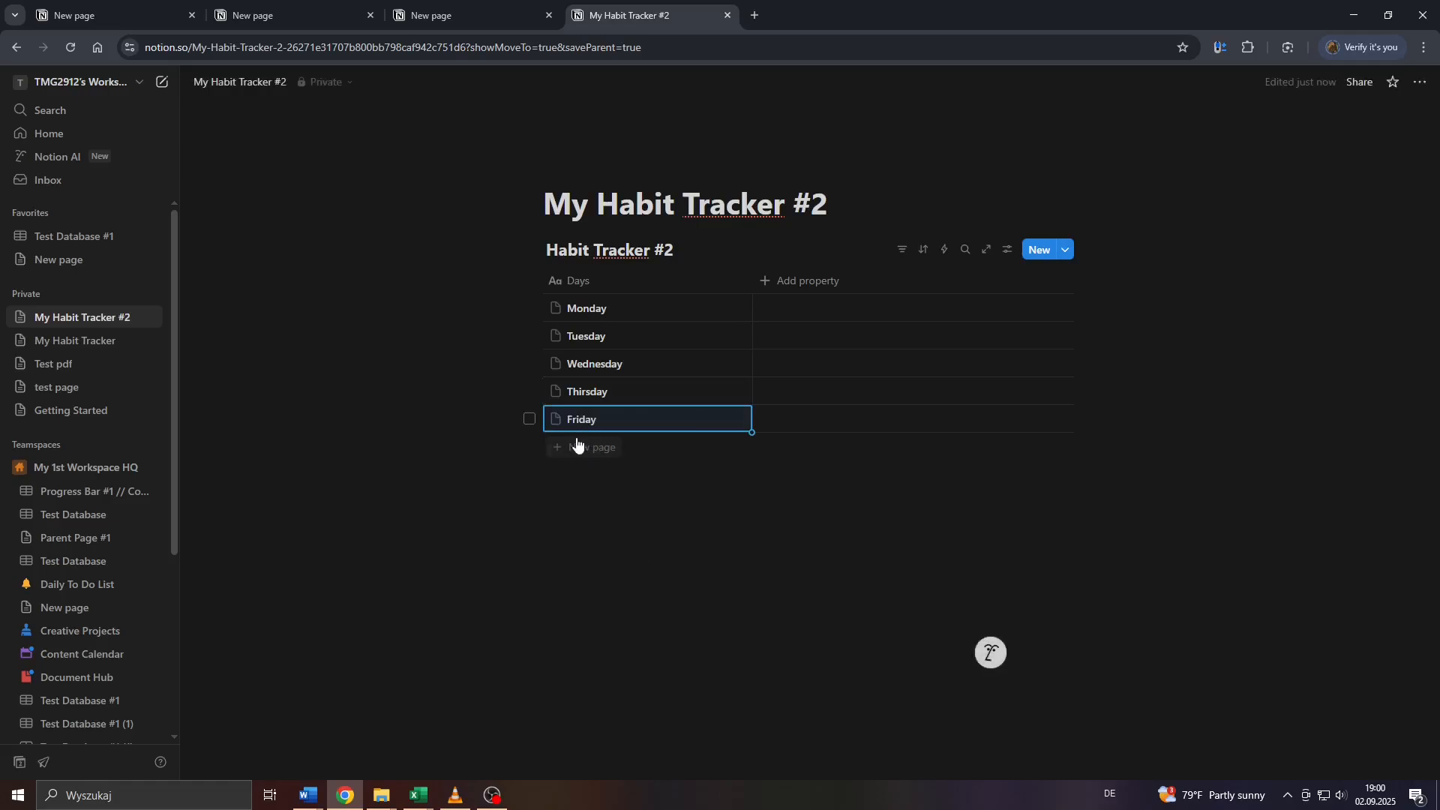
{"action": "left_click", "coordinate": [600, 447]}
{"action": "type", "text": "Saturday"}
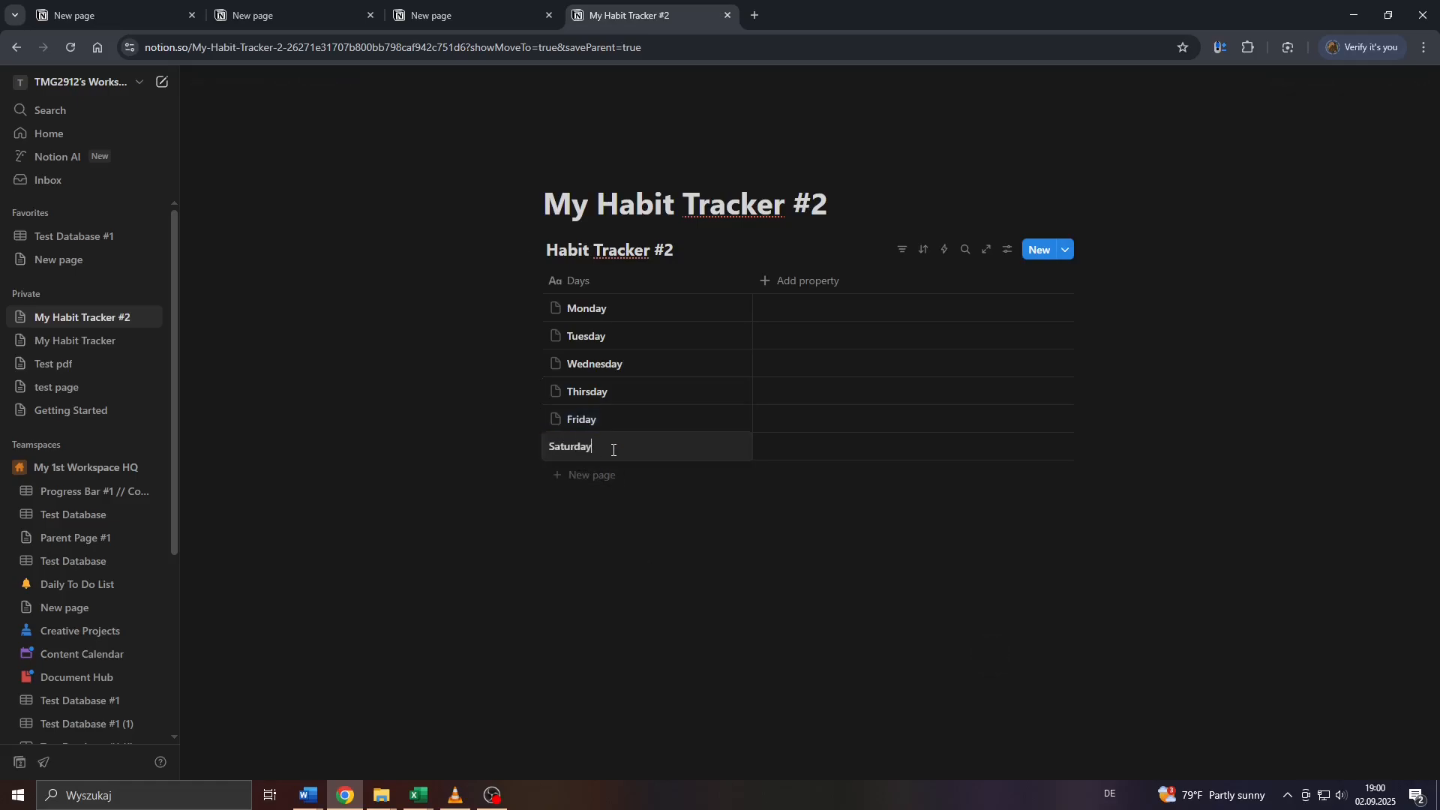
{"action": "key", "text": "Escape"}
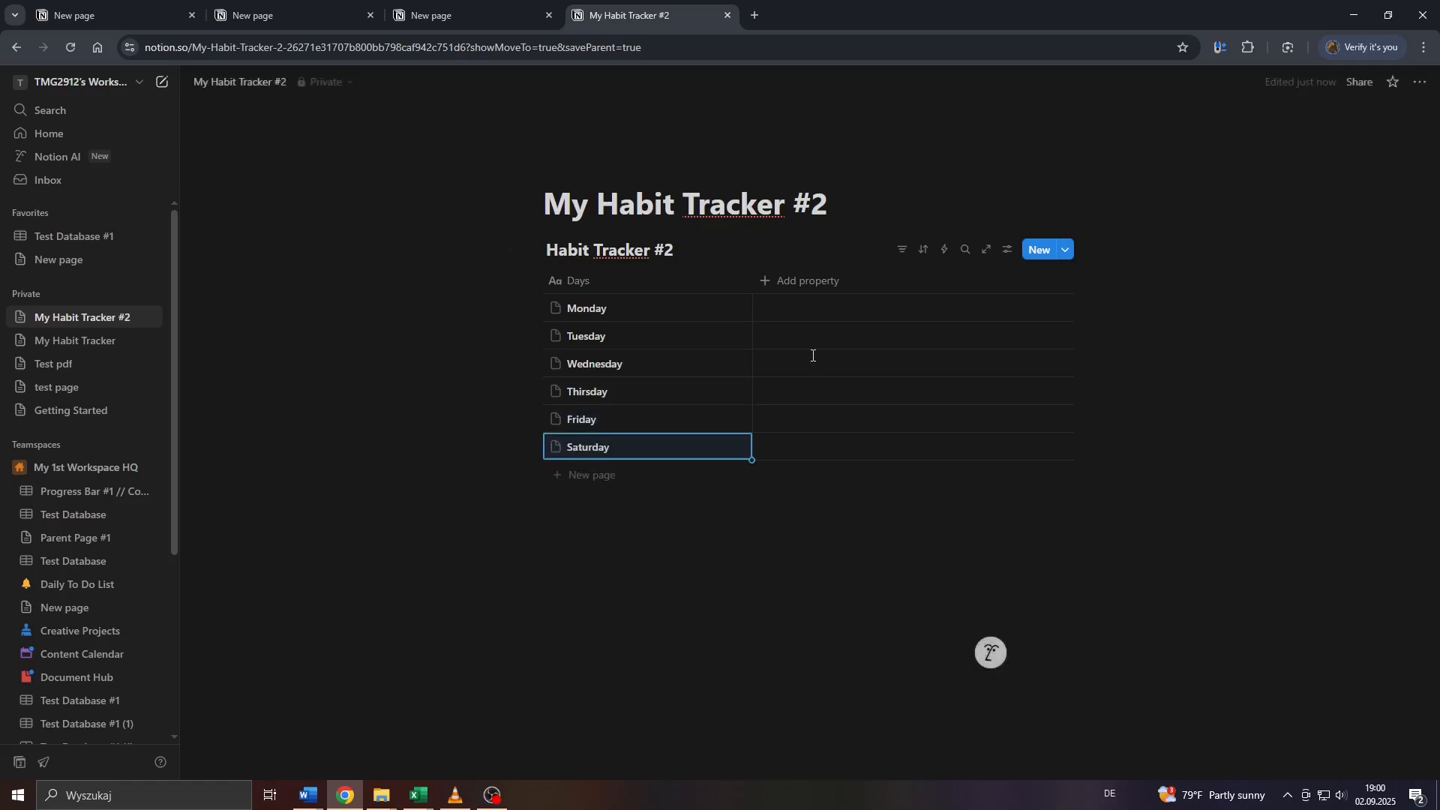
Add a Checkbox property to the database beside the Days column.
{"action": "left_click", "coordinate": [789, 283]}
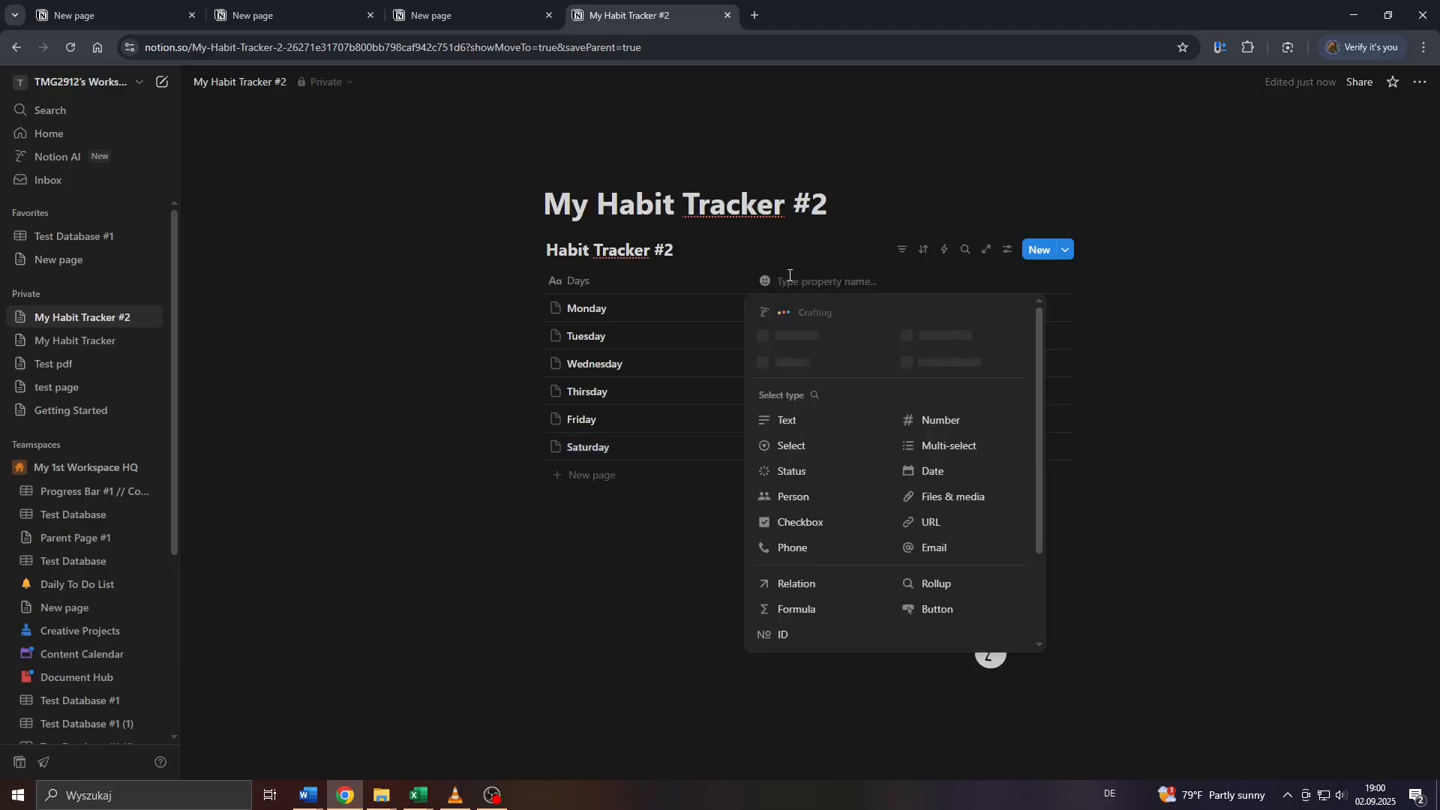
{"action": "left_click", "coordinate": [794, 521]}
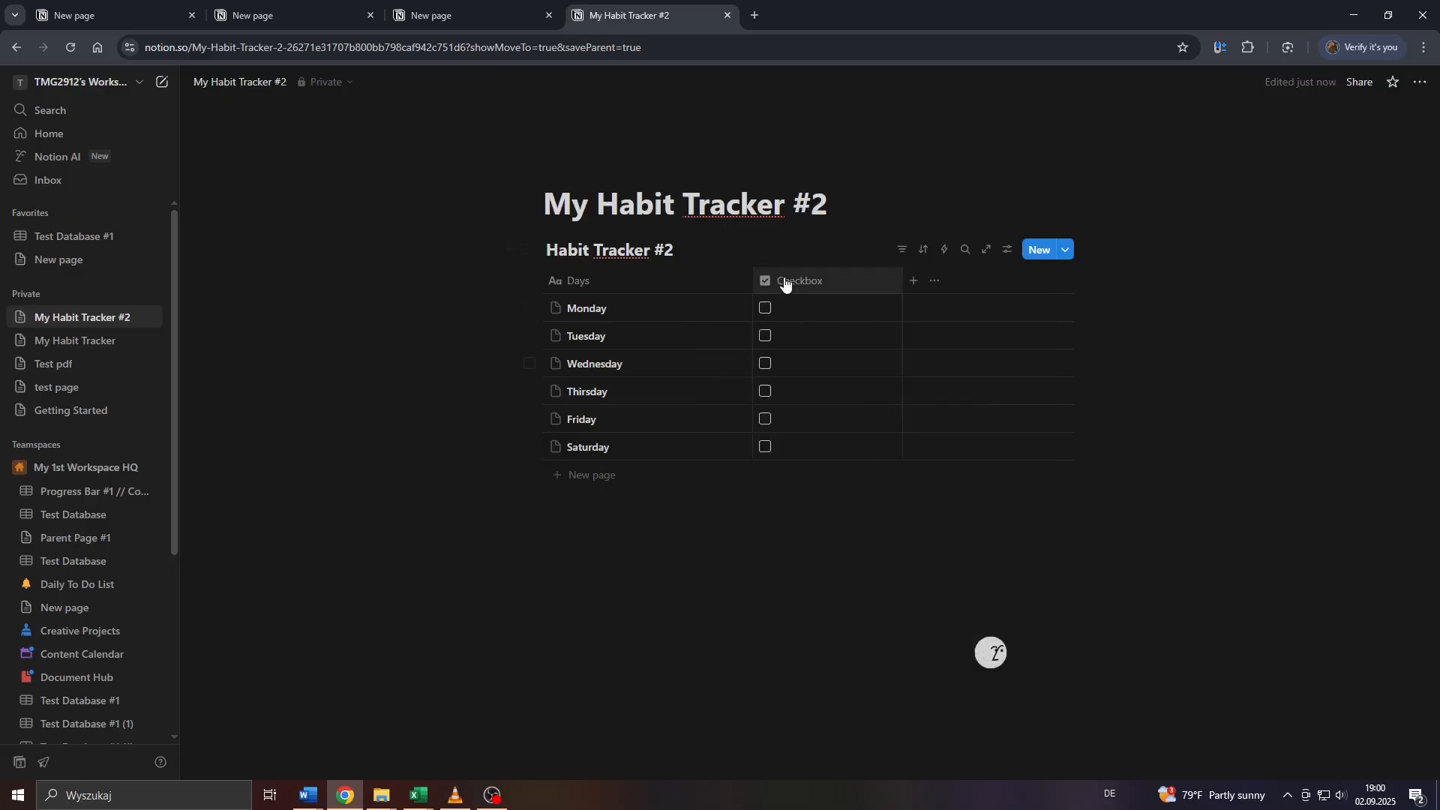
Correct the misspelled Thirsday entry to Thursday.
{"action": "left_click", "coordinate": [574, 391]}
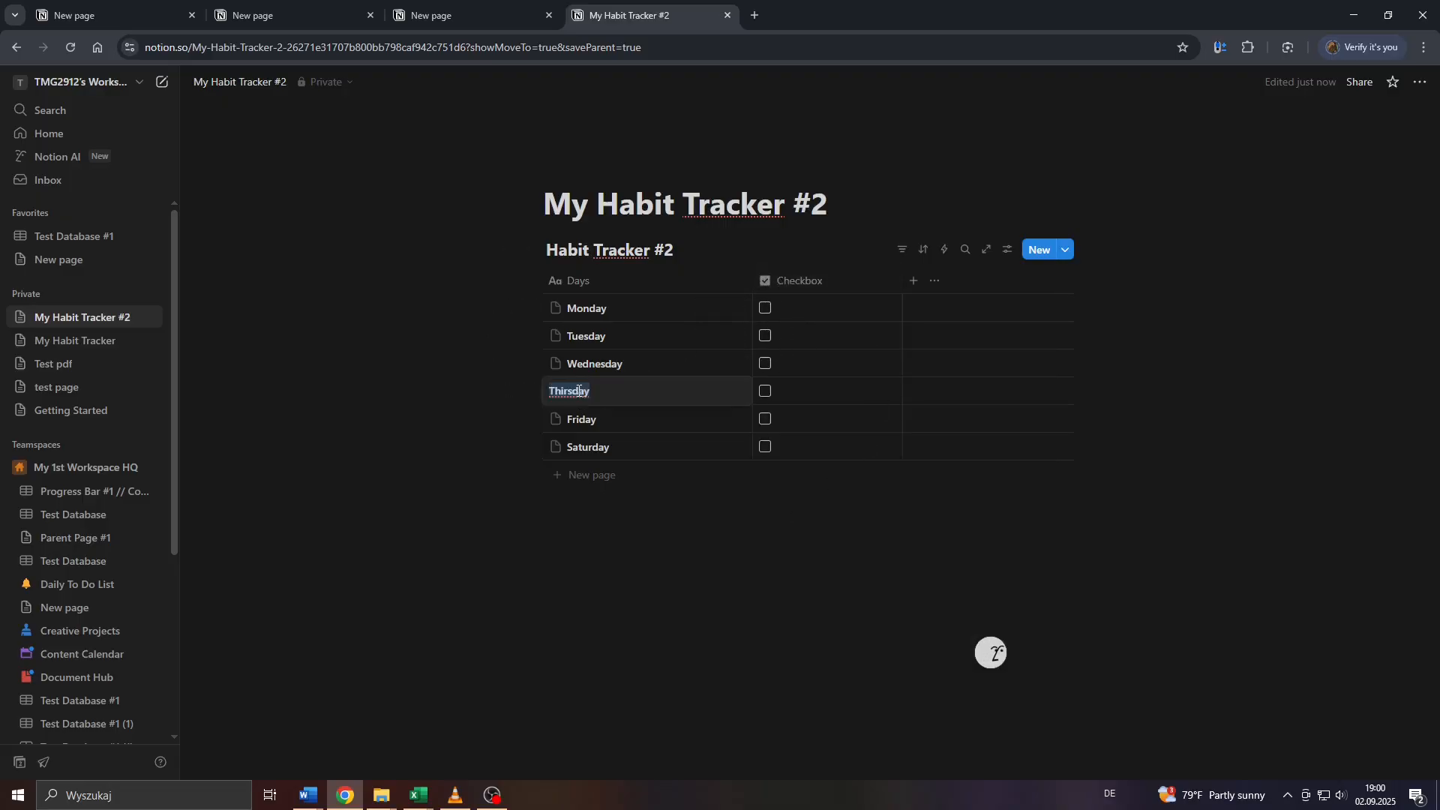
{"action": "key", "text": "Delete"}
{"action": "type", "text": "u"}
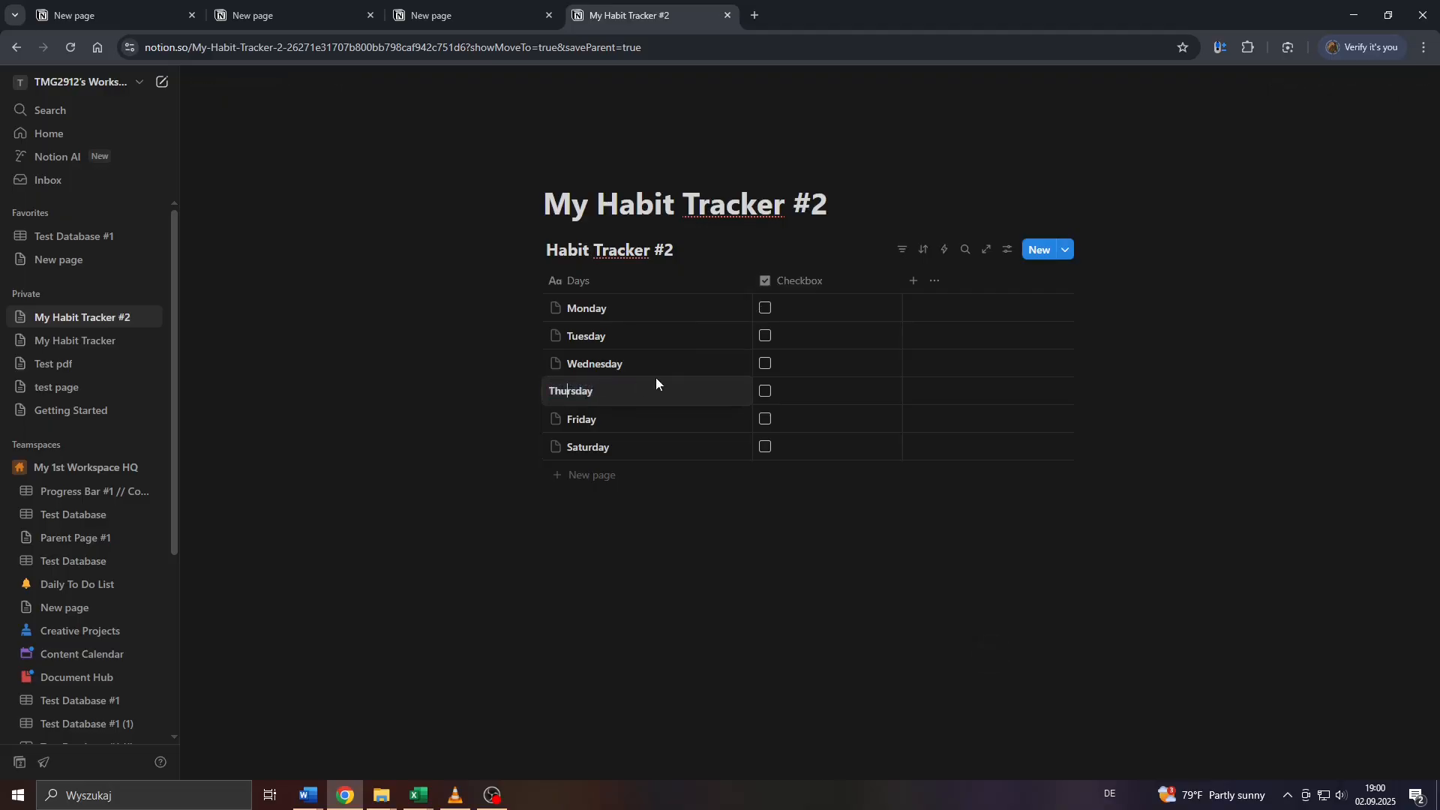
{"action": "key", "text": "Escape"}
Rename the Checkbox property as Healthy Food.
{"action": "left_click", "coordinate": [785, 285]}
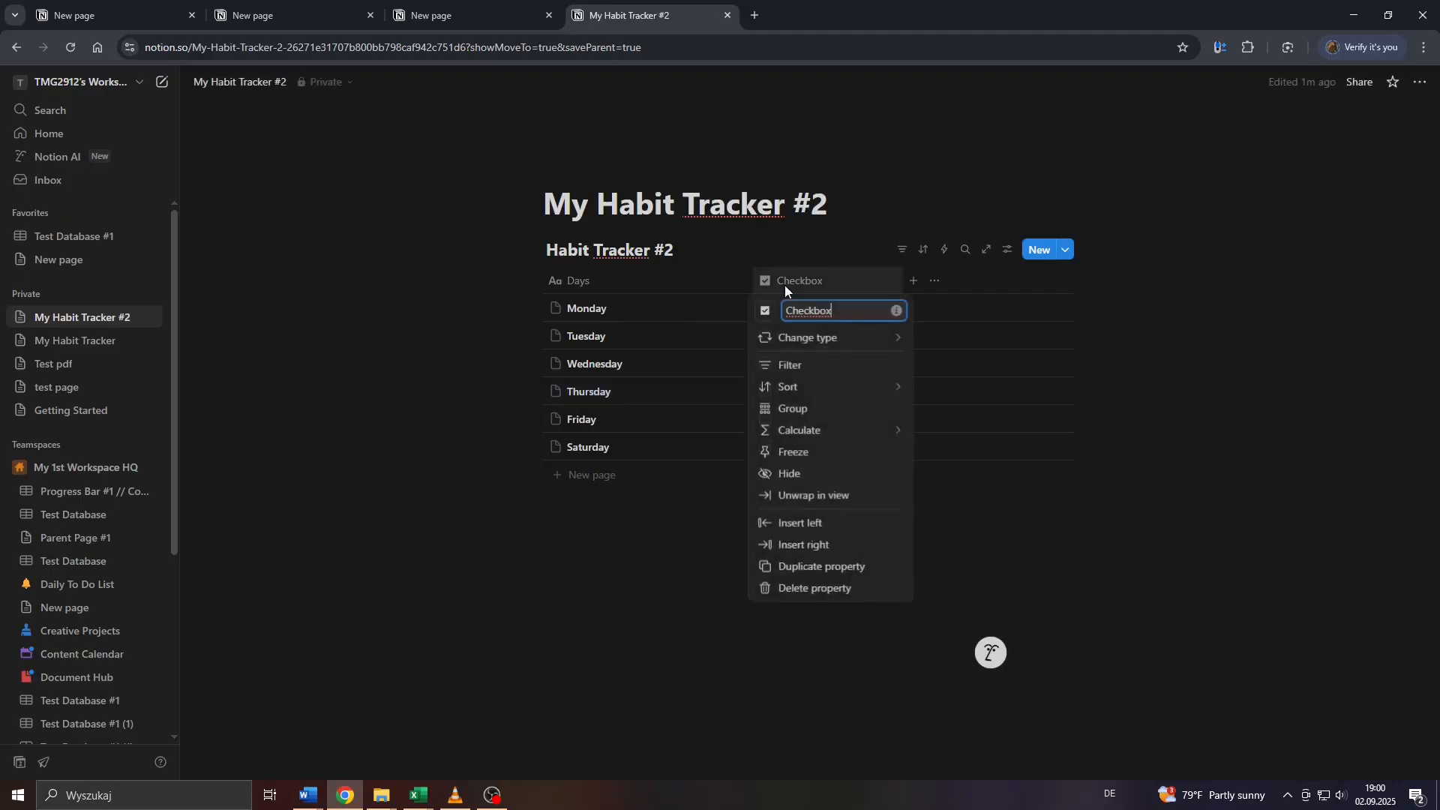
{"action": "type", "text": "Healthy Food"}
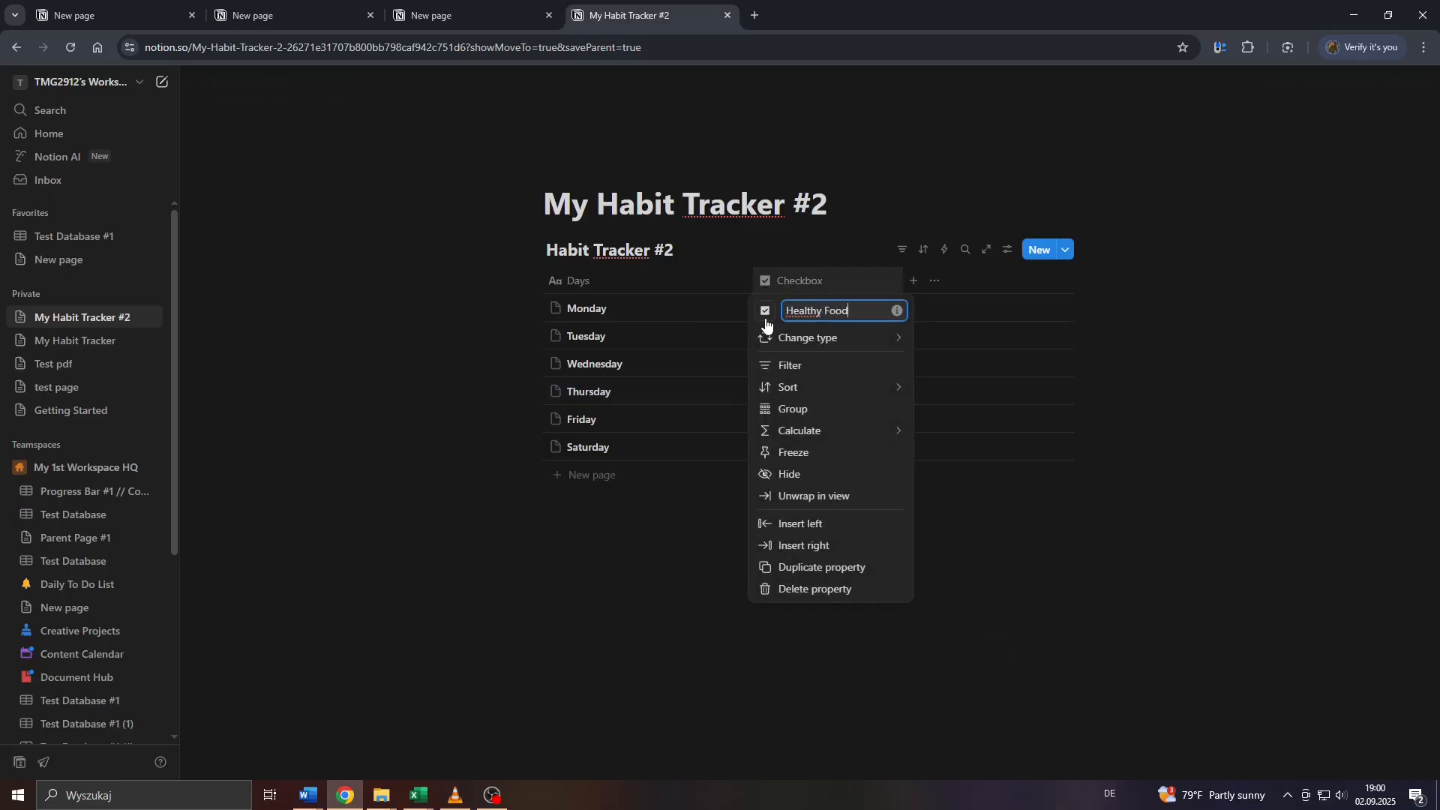
{"action": "key", "text": "Return"}
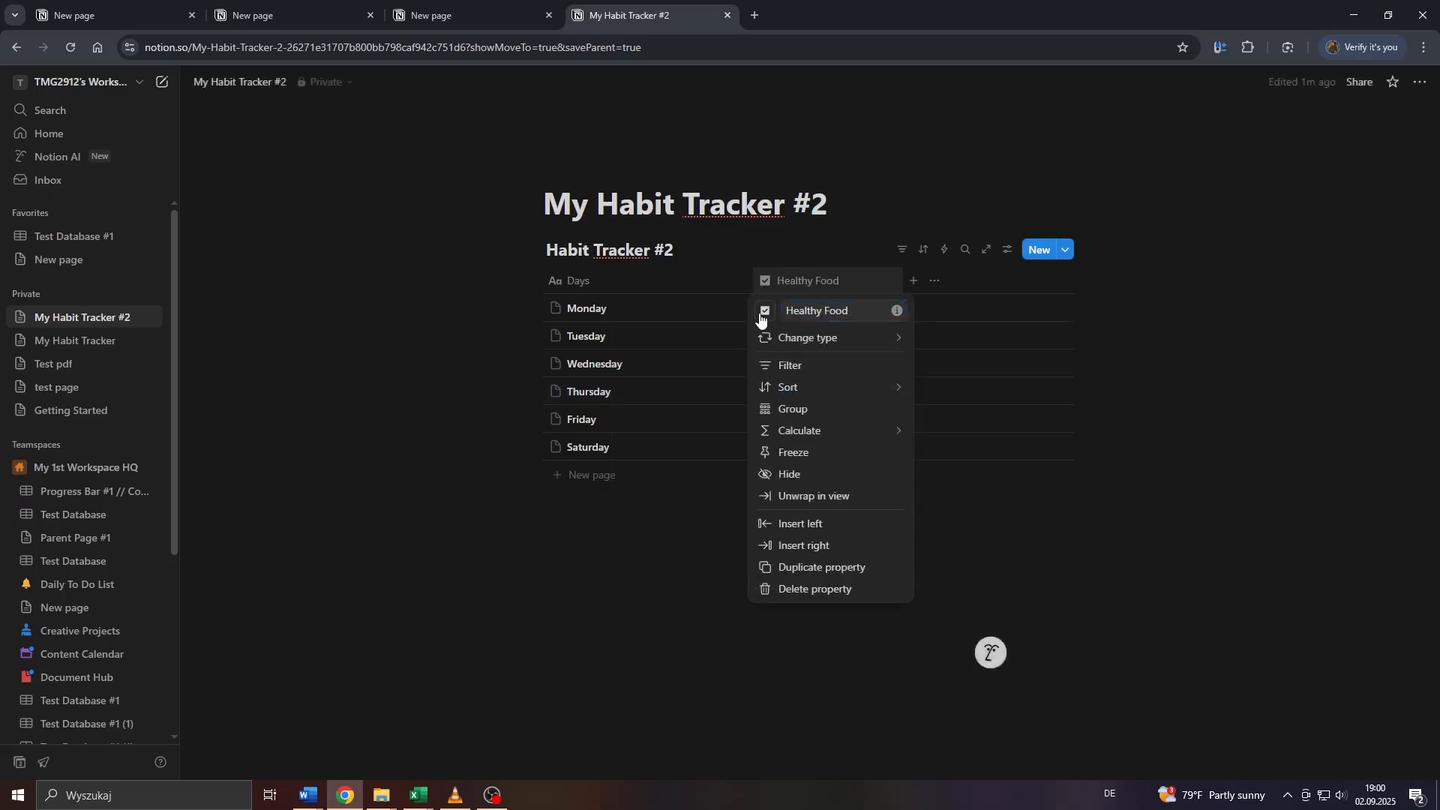
Browse the available icons and give the Healthy Food property the apple icon.
{"action": "left_click", "coordinate": [764, 311]}
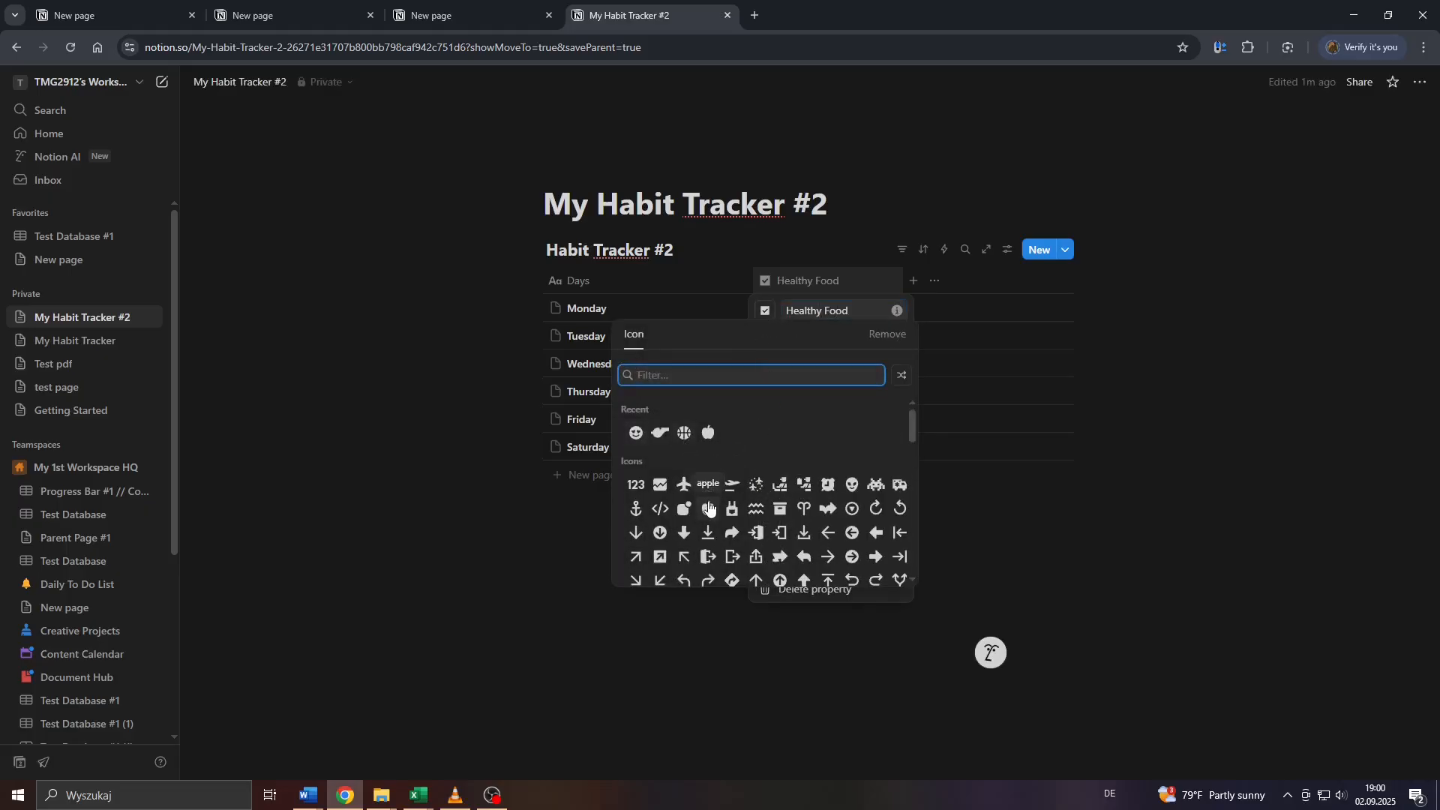
{"action": "scroll", "coordinate": [707, 516], "scroll_direction": "down", "scroll_amount": 1}
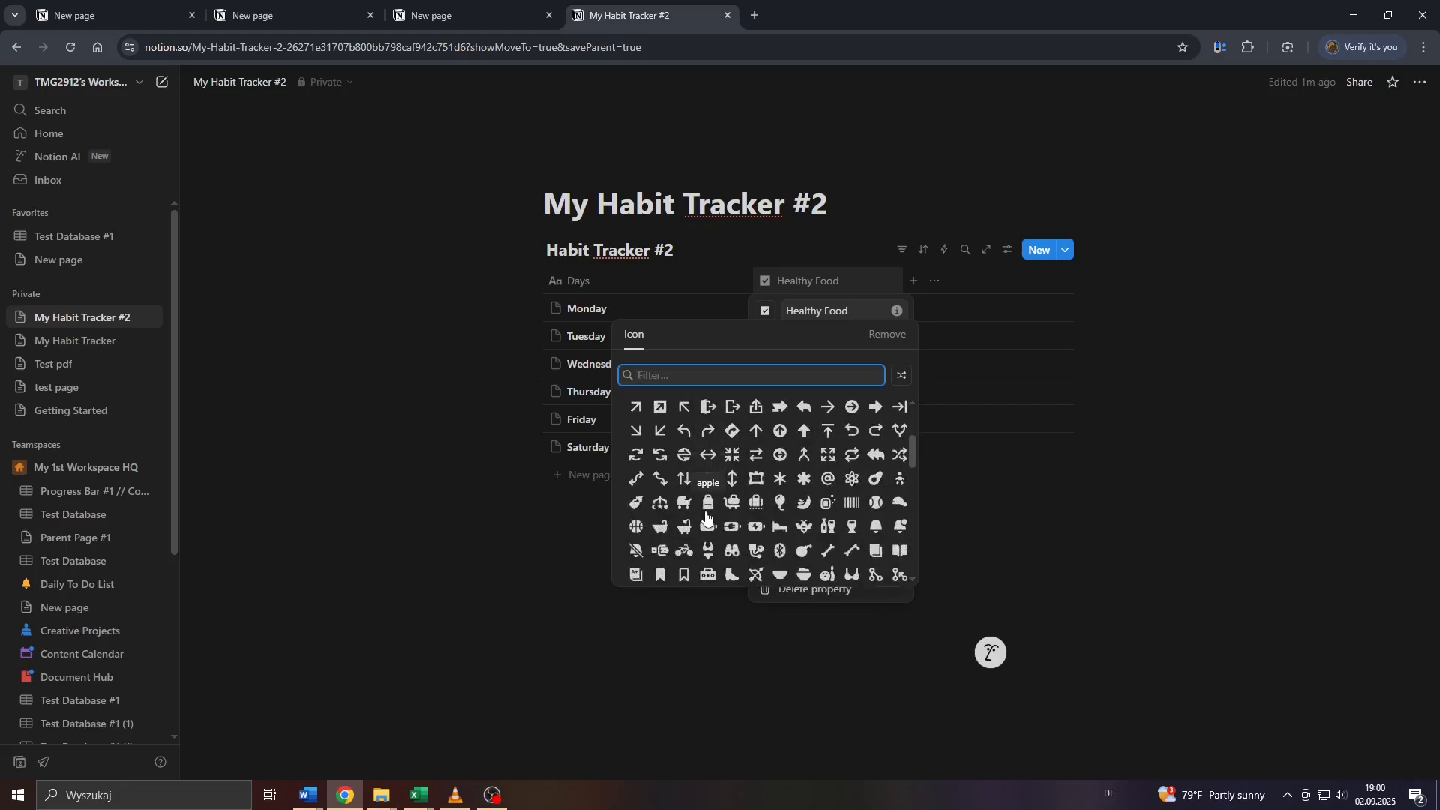
{"action": "scroll", "coordinate": [757, 518], "scroll_direction": "down", "scroll_amount": 1}
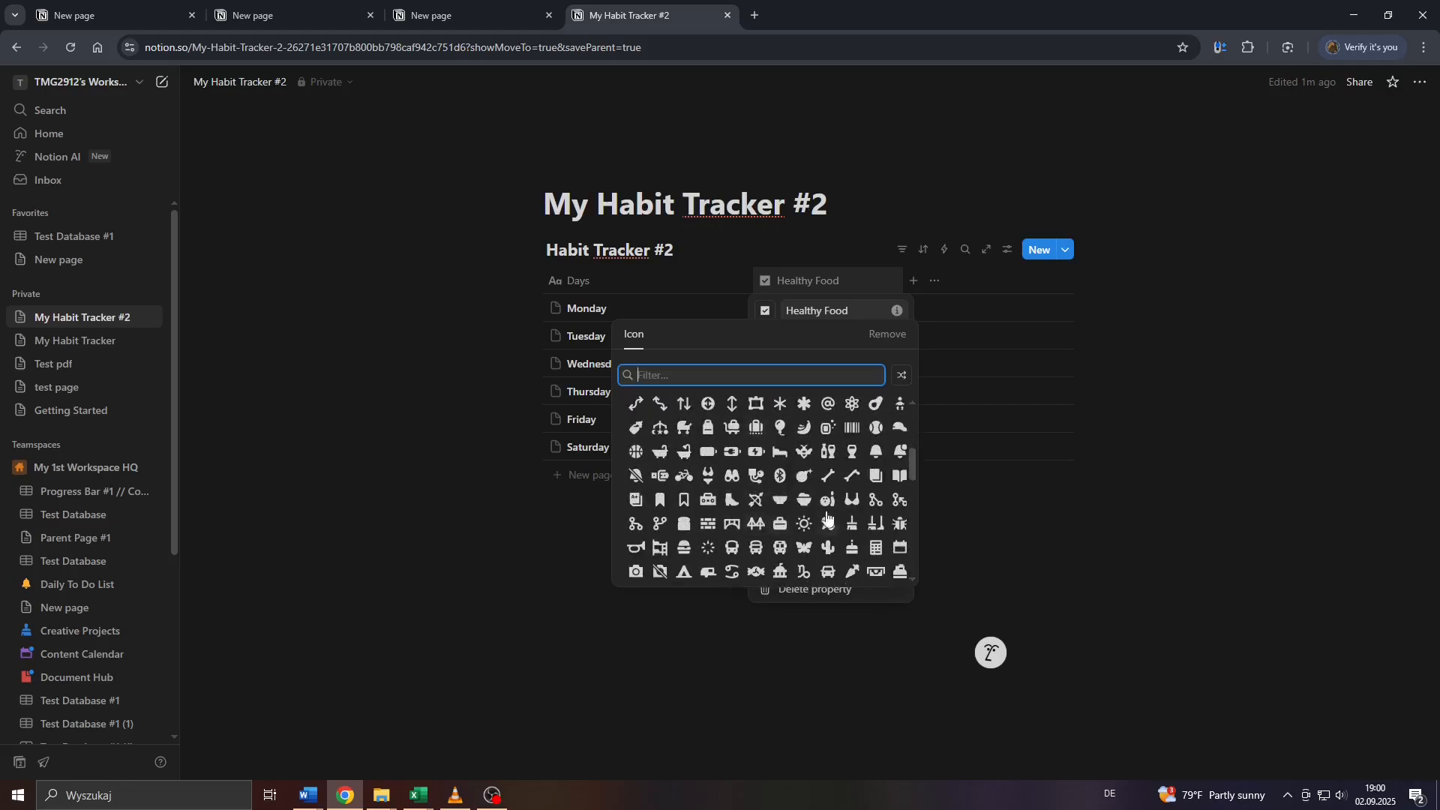
{"action": "scroll", "coordinate": [720, 465], "scroll_direction": "up", "scroll_amount": 3}
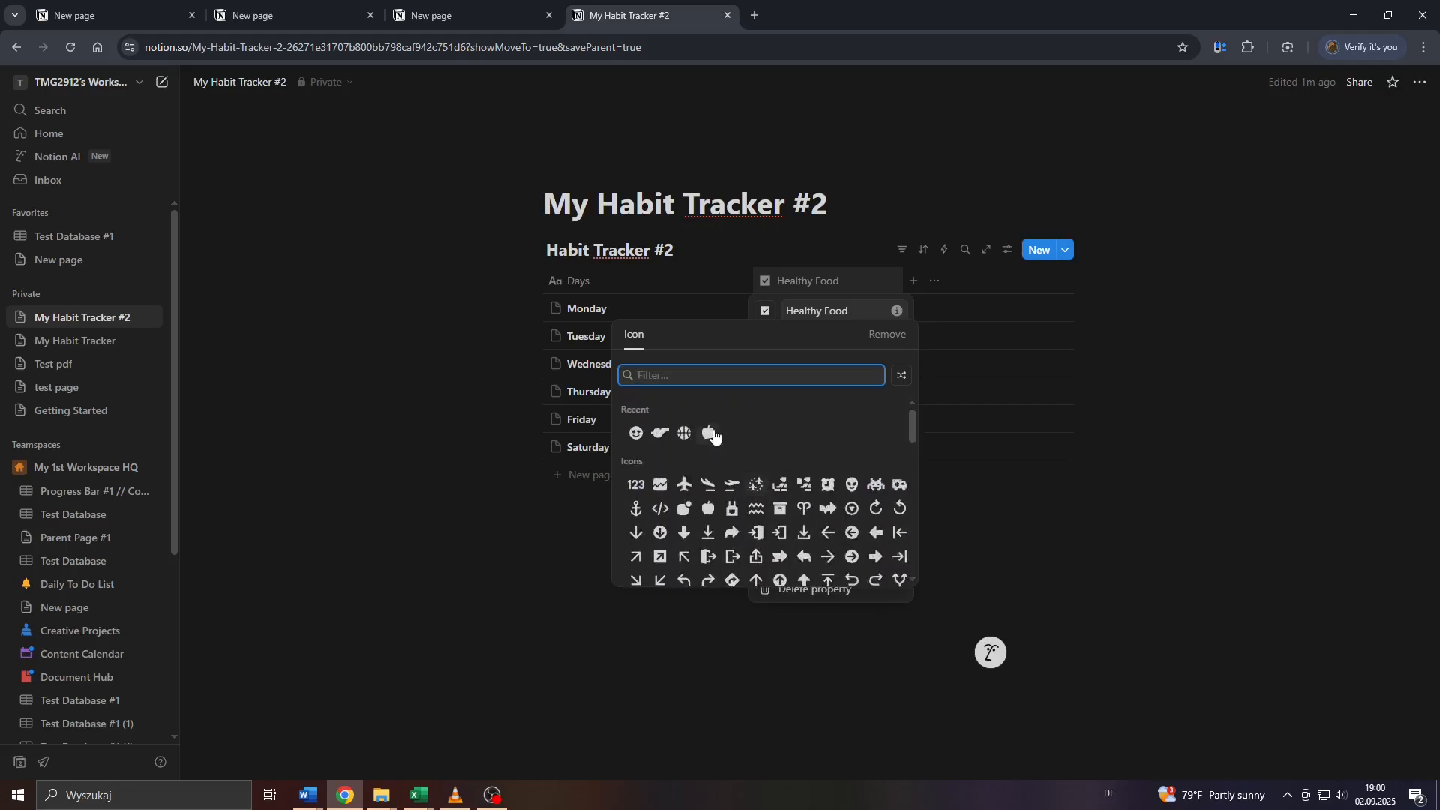
{"action": "left_click", "coordinate": [709, 500]}
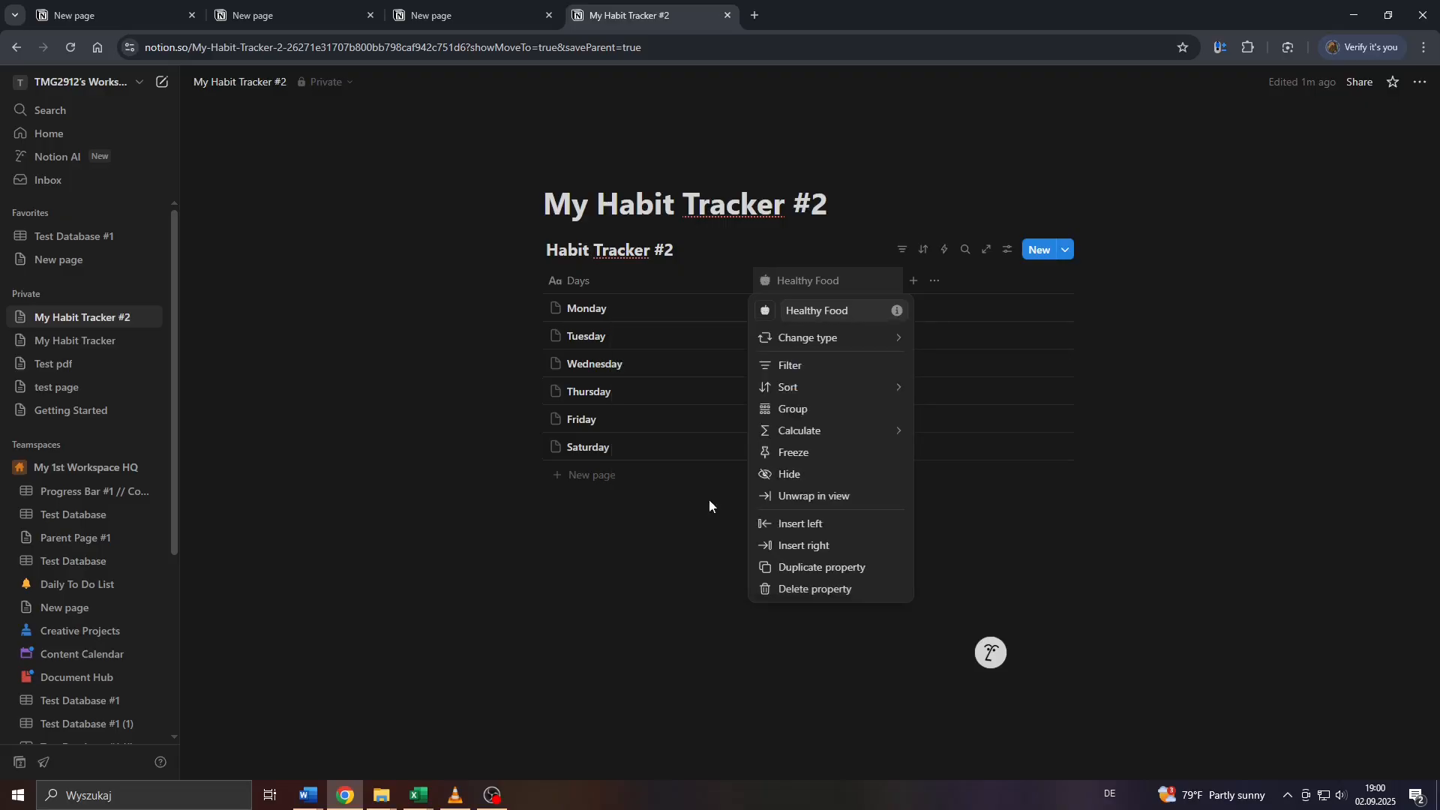
{"action": "left_click", "coordinate": [646, 509]}
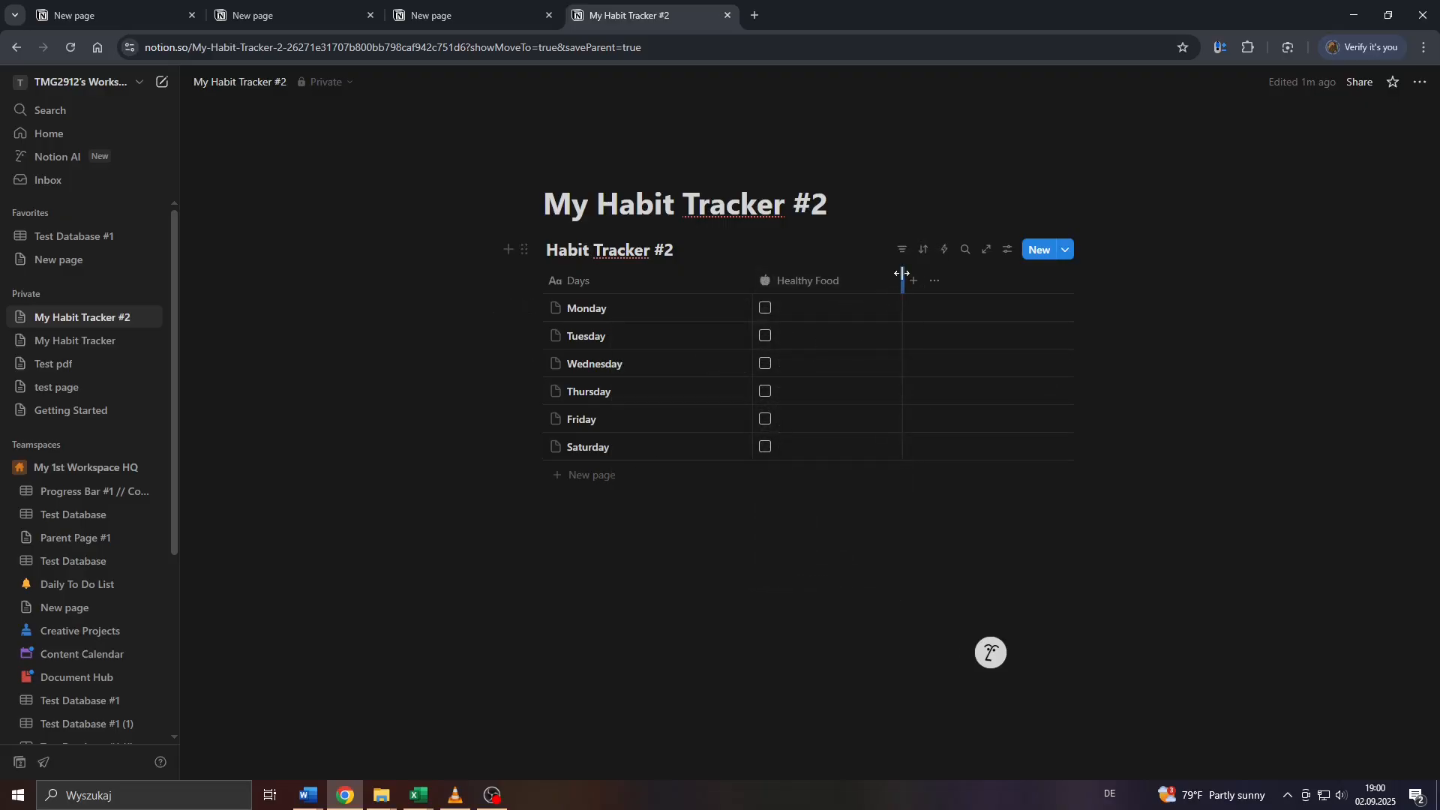
Narrow the Healthy Food column to fit its name and add a second checkbox property named Sports beside it.
{"action": "left_click", "coordinate": [873, 282]}
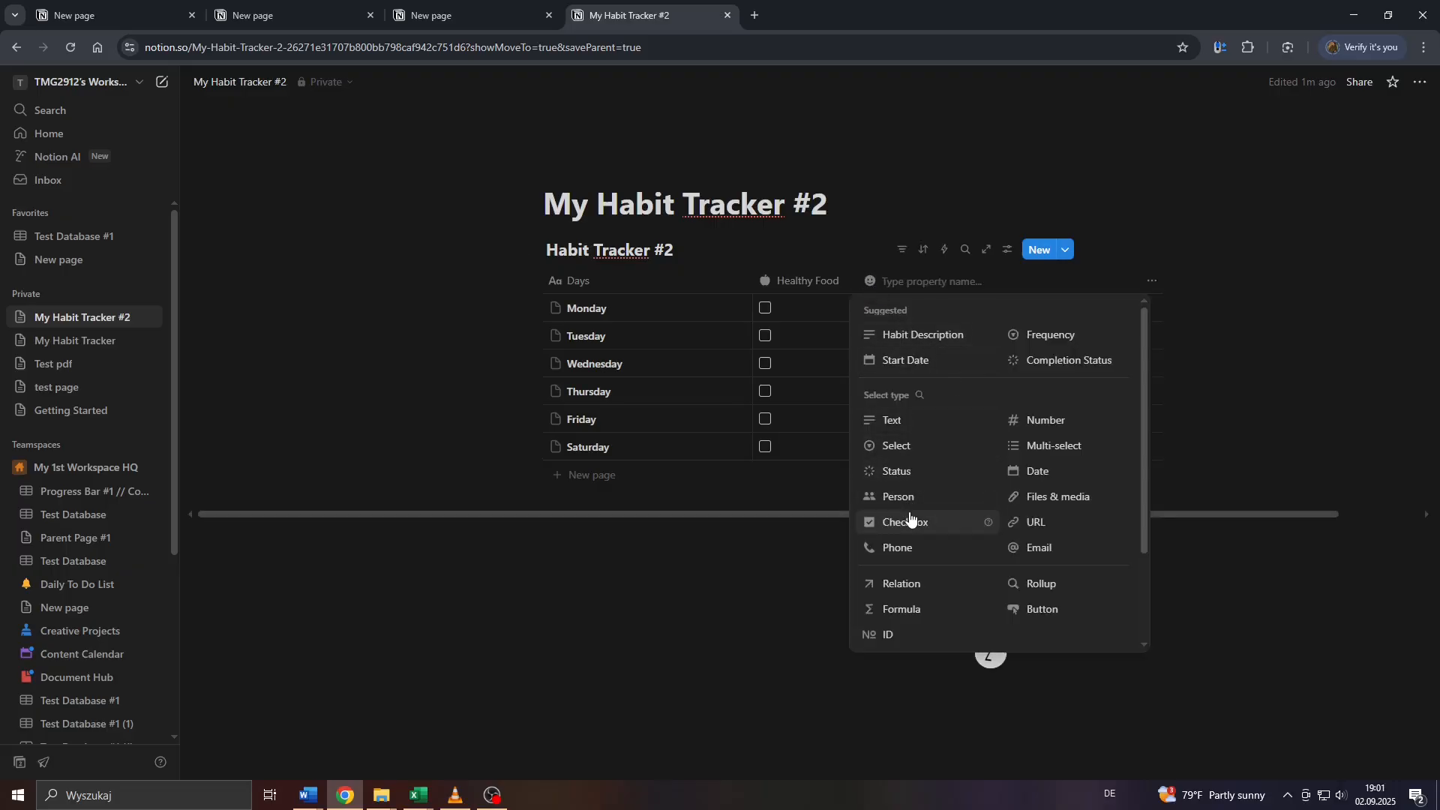
{"action": "left_click", "coordinate": [908, 523]}
{"action": "left_click", "coordinate": [904, 284]}
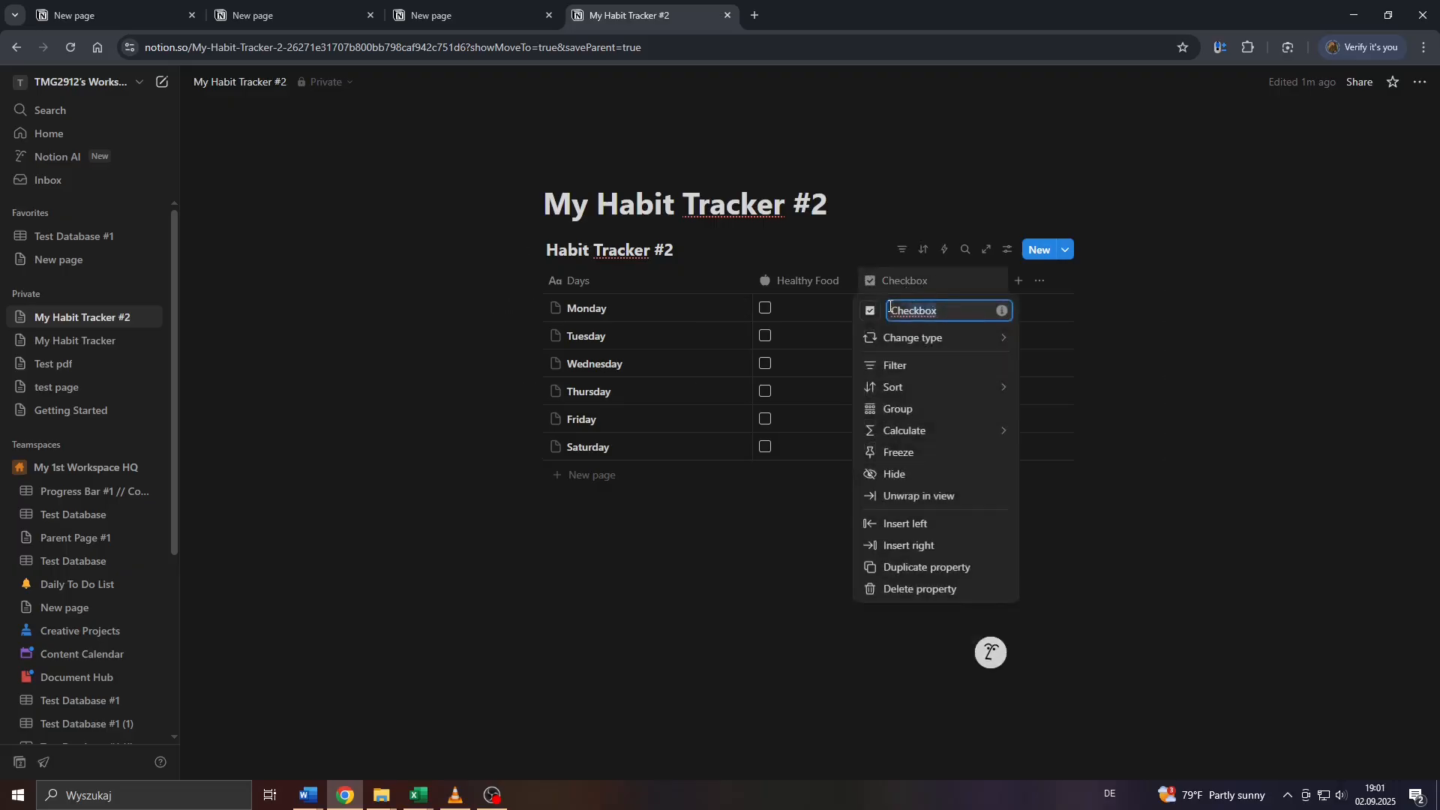
{"action": "type", "text": "Sports"}
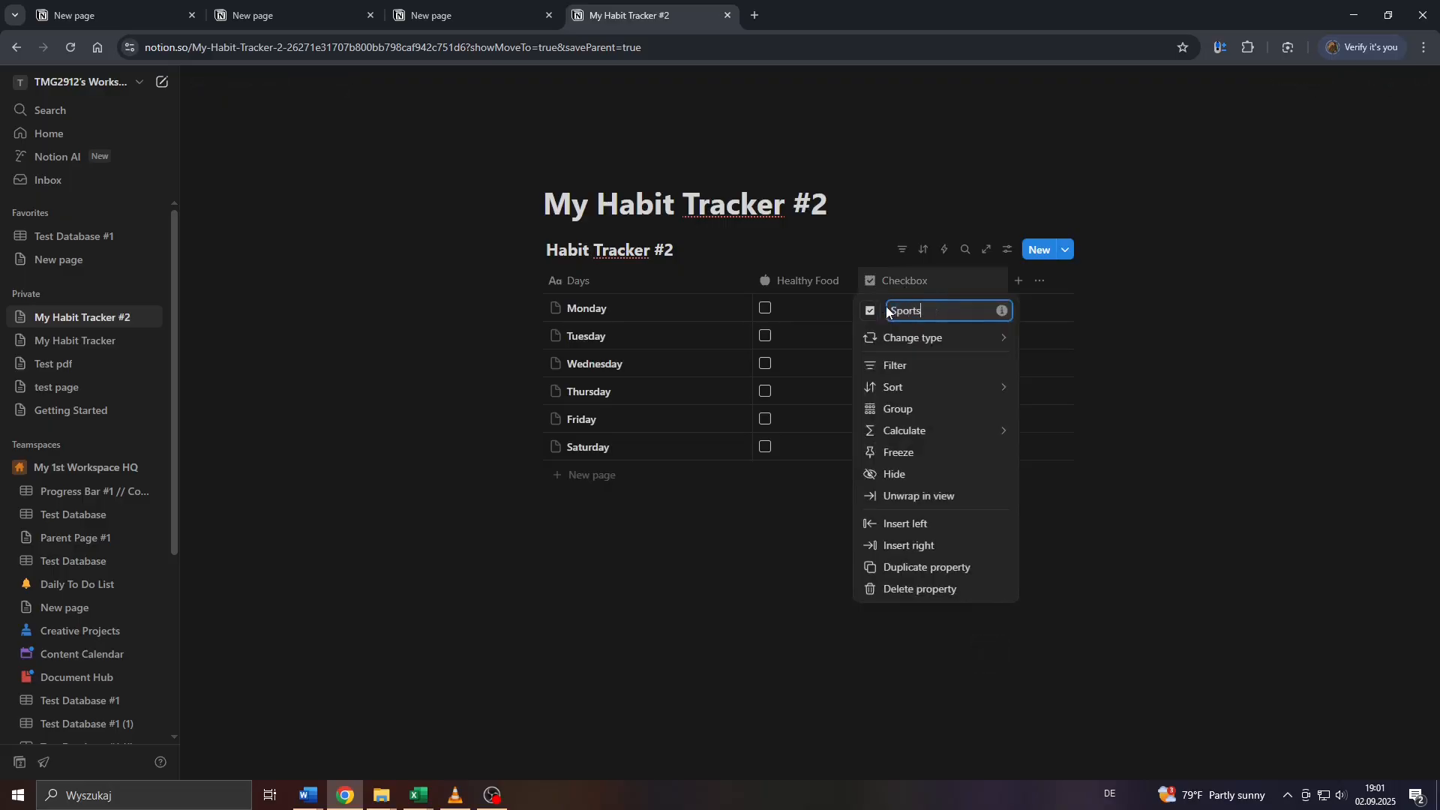
Browse the available icons and give the Sports property the recently used basketball icon.
{"action": "left_click", "coordinate": [871, 311]}
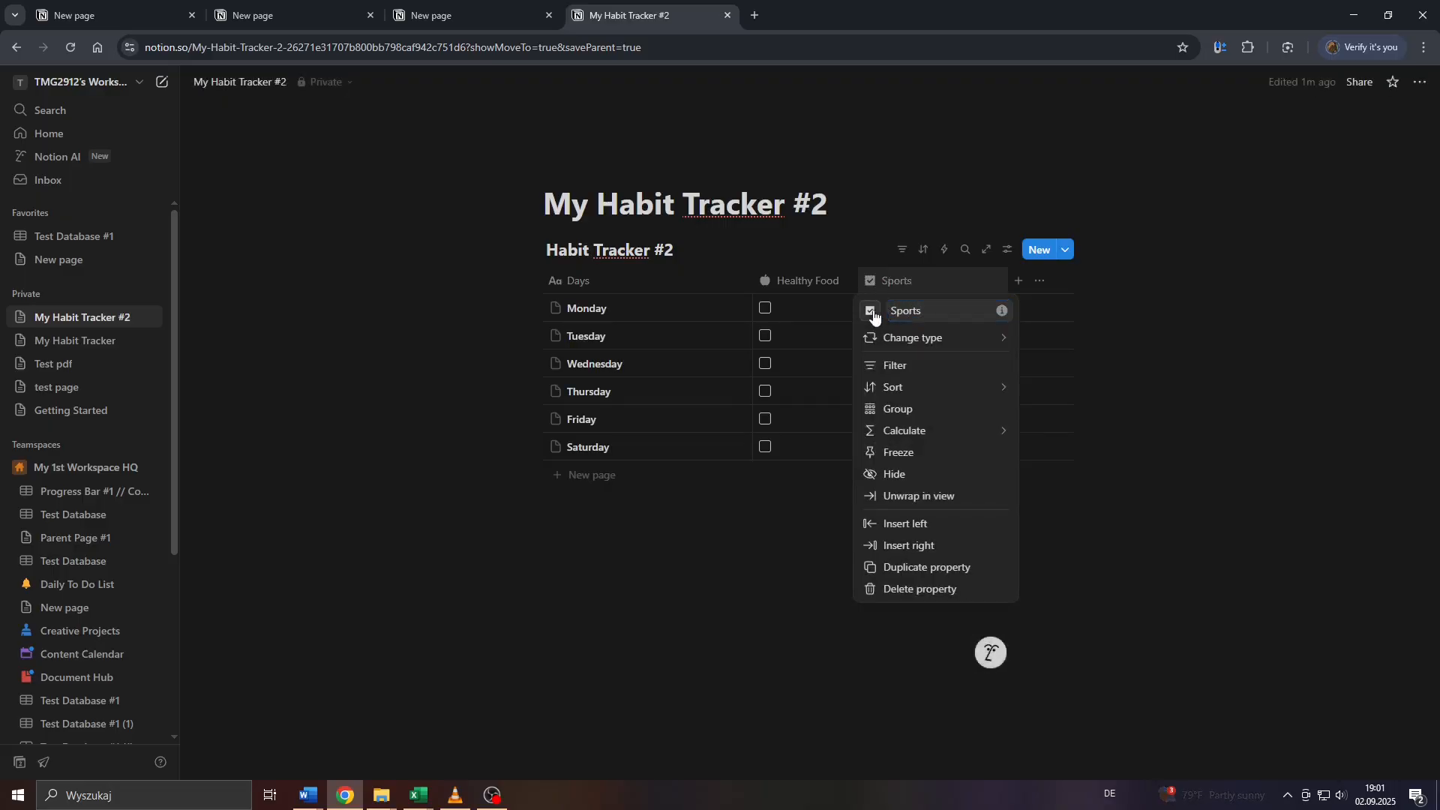
{"action": "scroll", "coordinate": [830, 486], "scroll_direction": "down", "scroll_amount": 5}
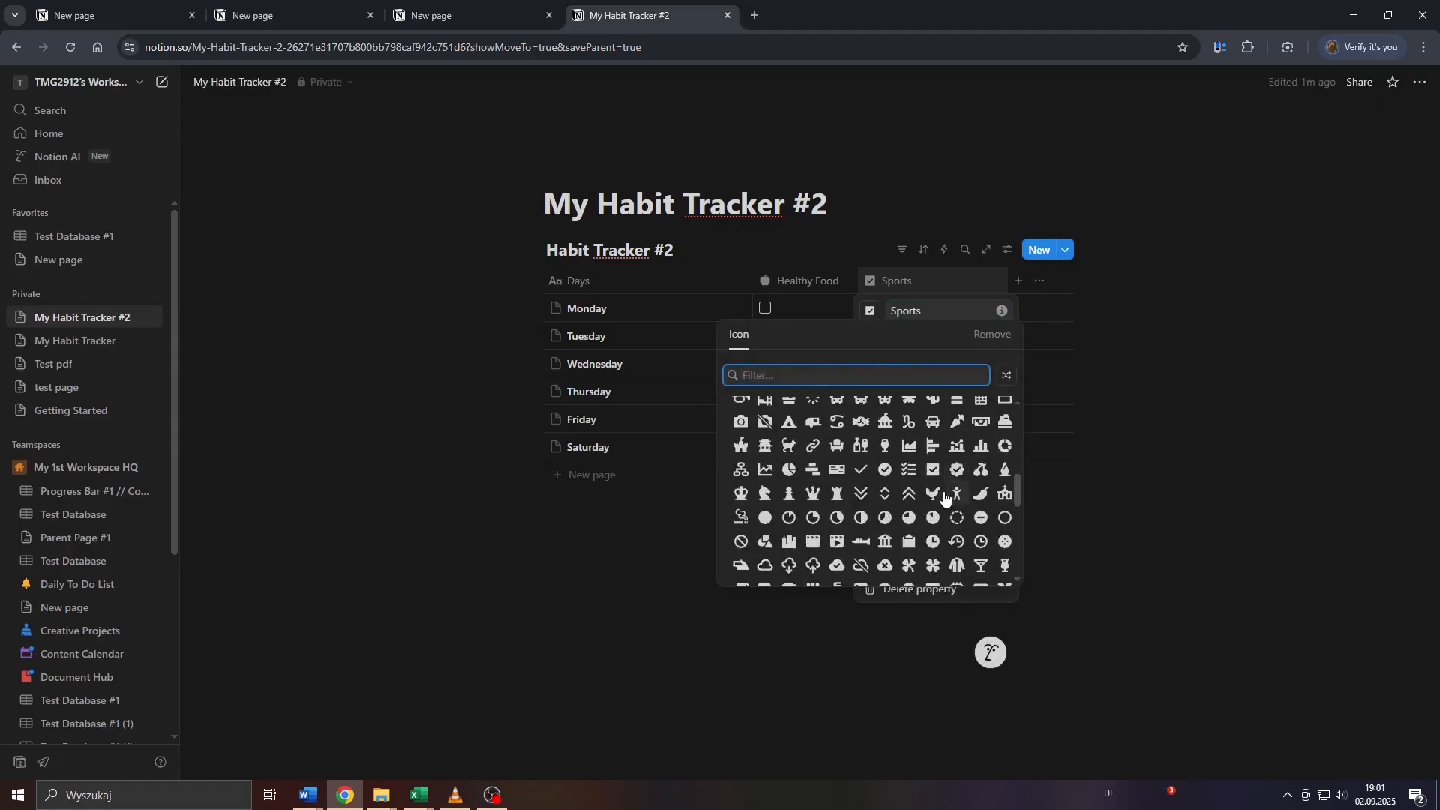
{"action": "scroll", "coordinate": [951, 499], "scroll_direction": "up", "scroll_amount": 5}
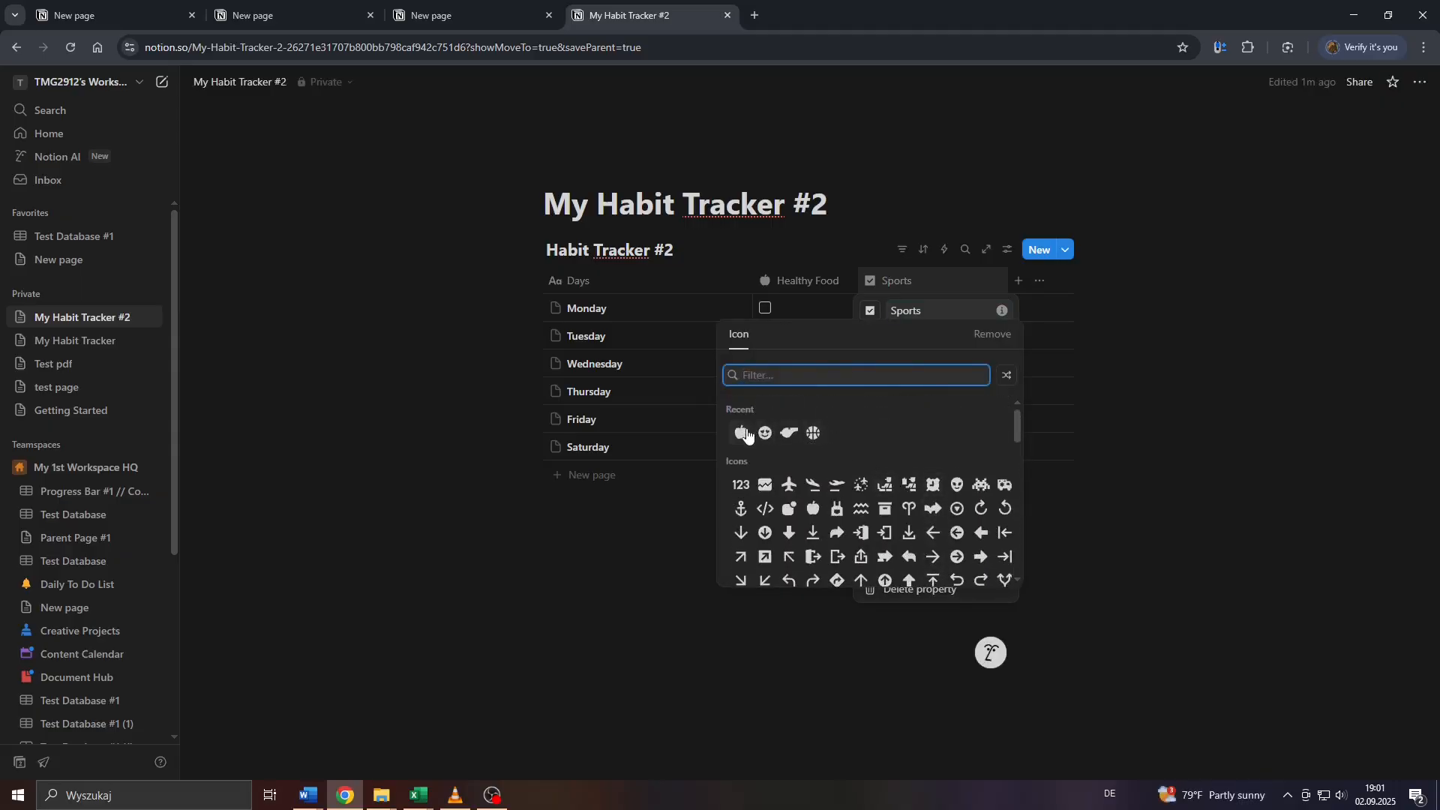
{"action": "left_click", "coordinate": [813, 434]}
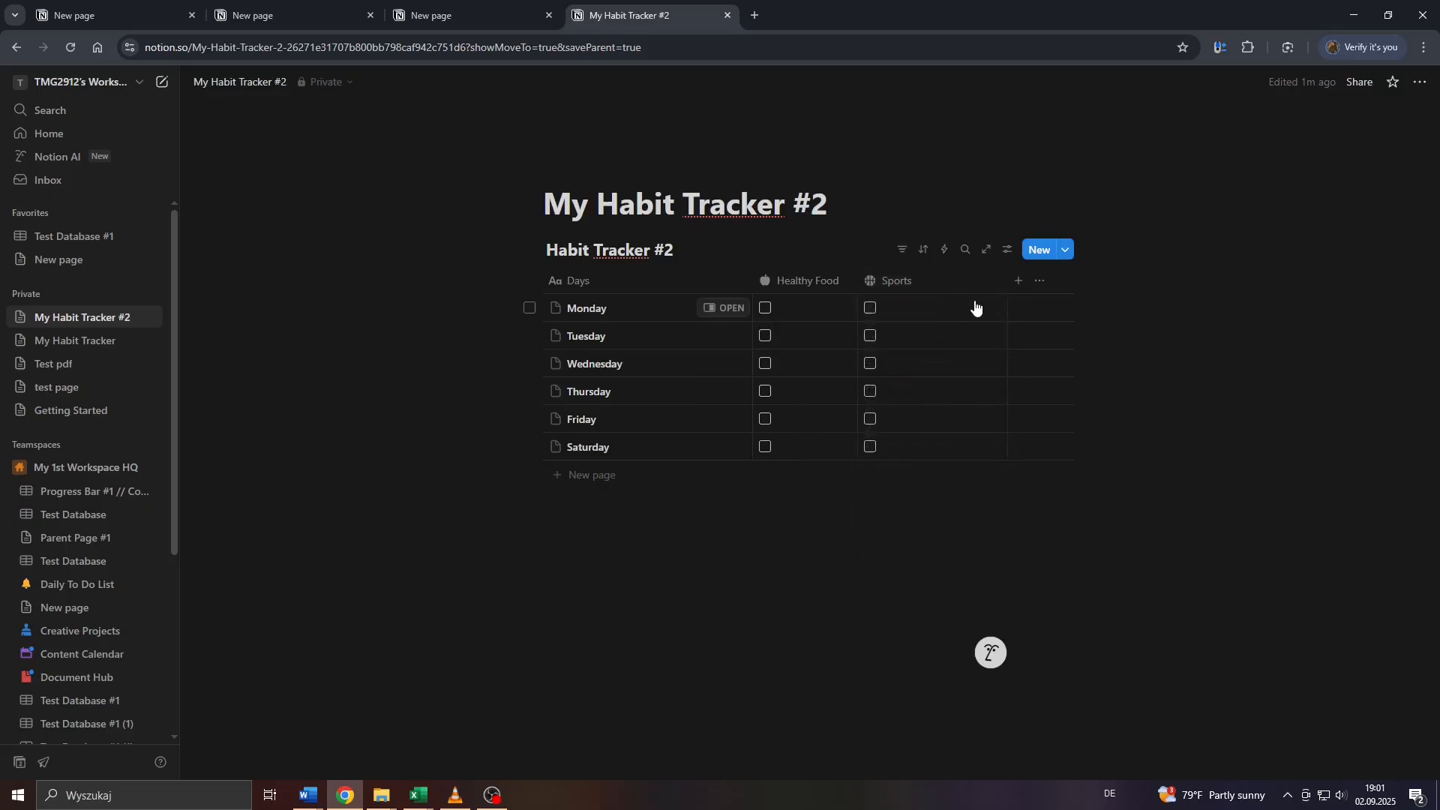
Narrow the Sports column and add a checkbox property named Gym beside it.
{"action": "left_click_drag", "start_coordinate": [1007, 277], "coordinate": [950, 280]}
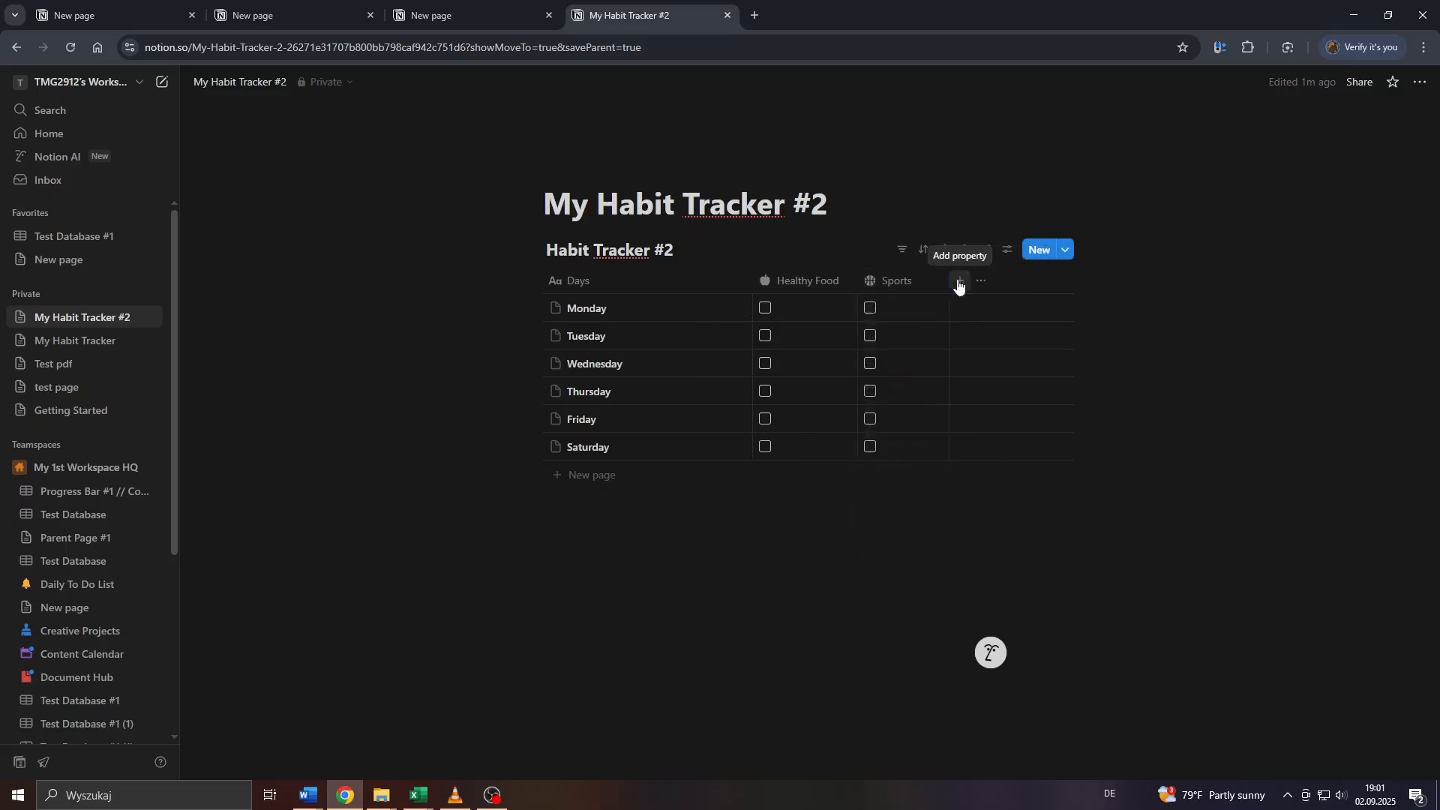
{"action": "left_click", "coordinate": [960, 281]}
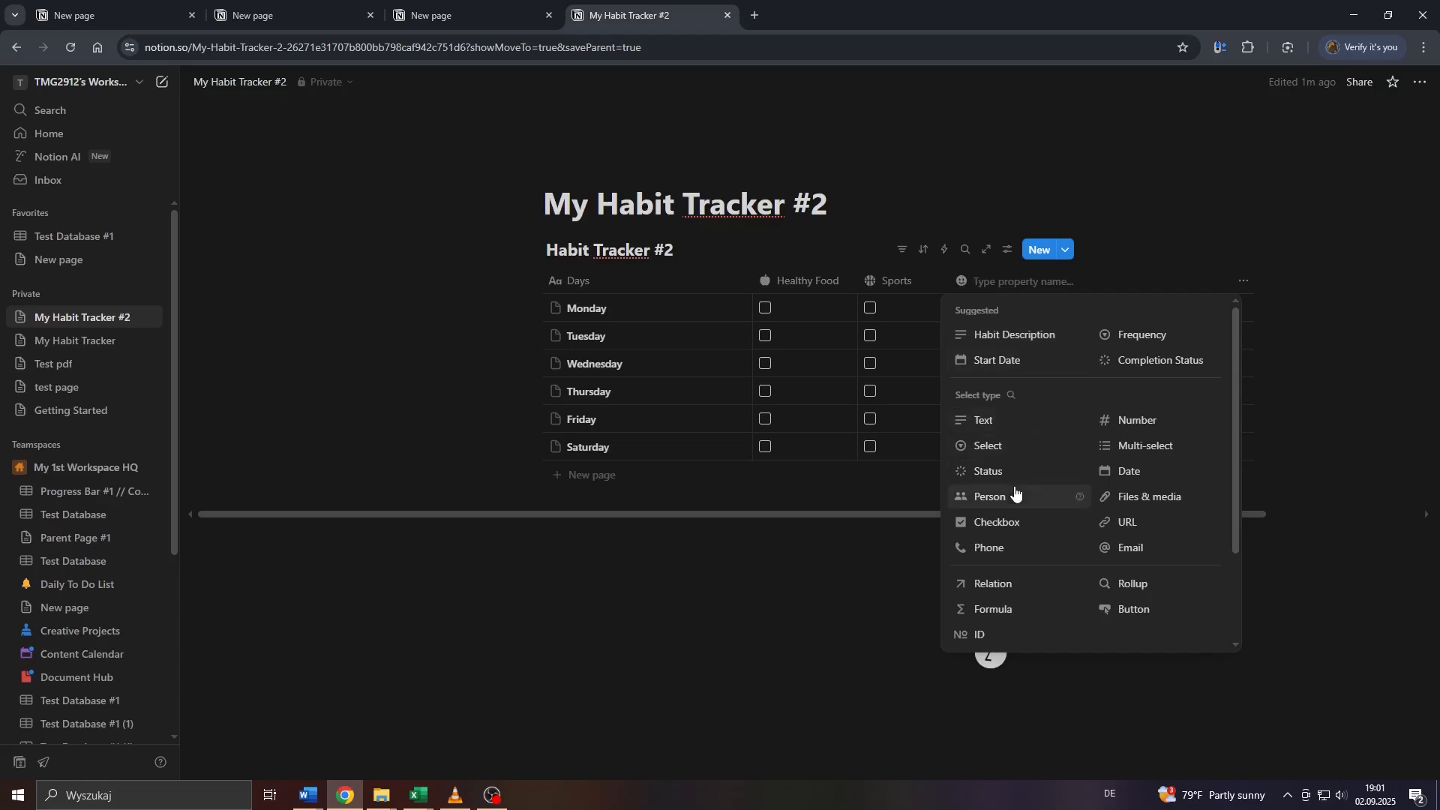
{"action": "left_click", "coordinate": [998, 522]}
{"action": "left_click", "coordinate": [997, 289]}
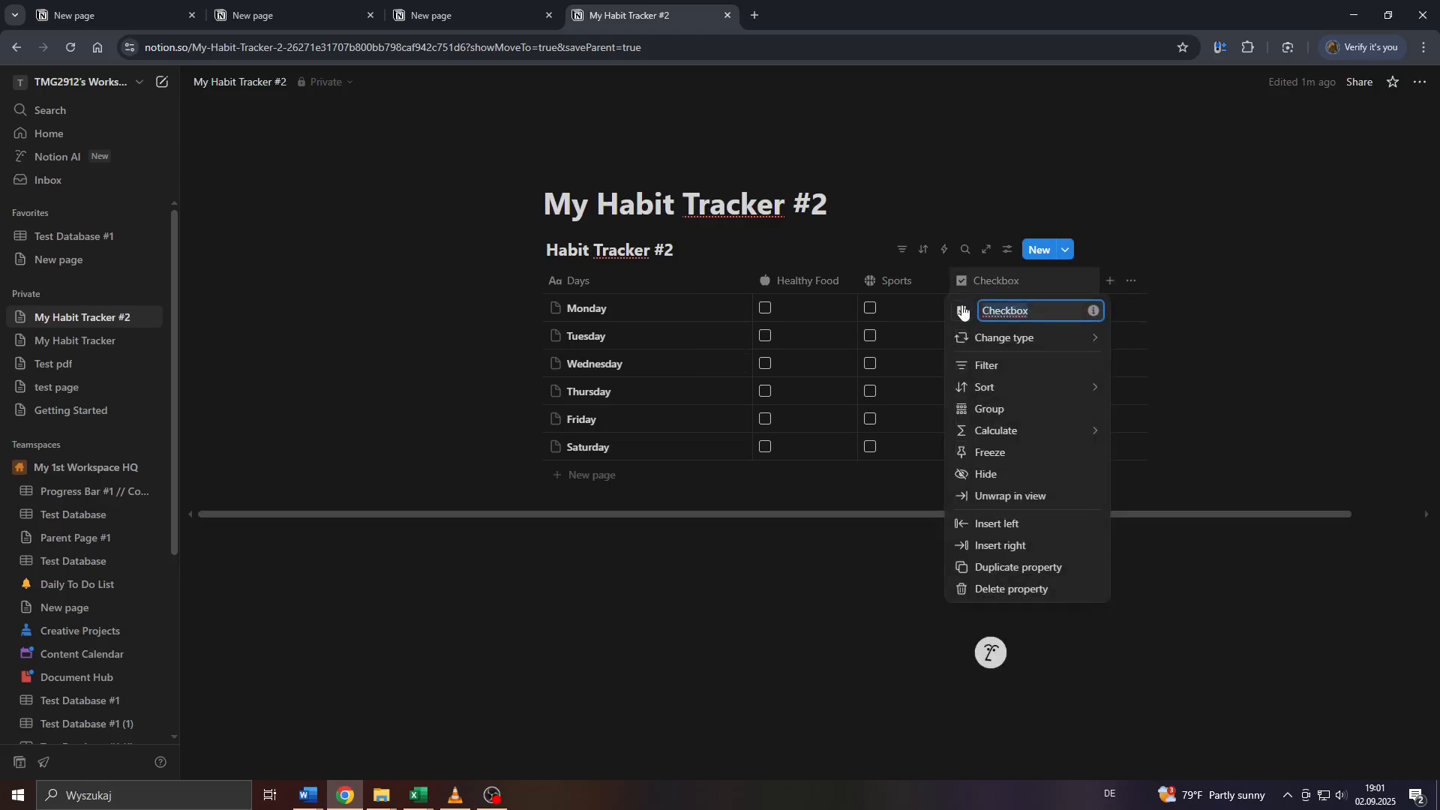
{"action": "type", "text": "Gym"}
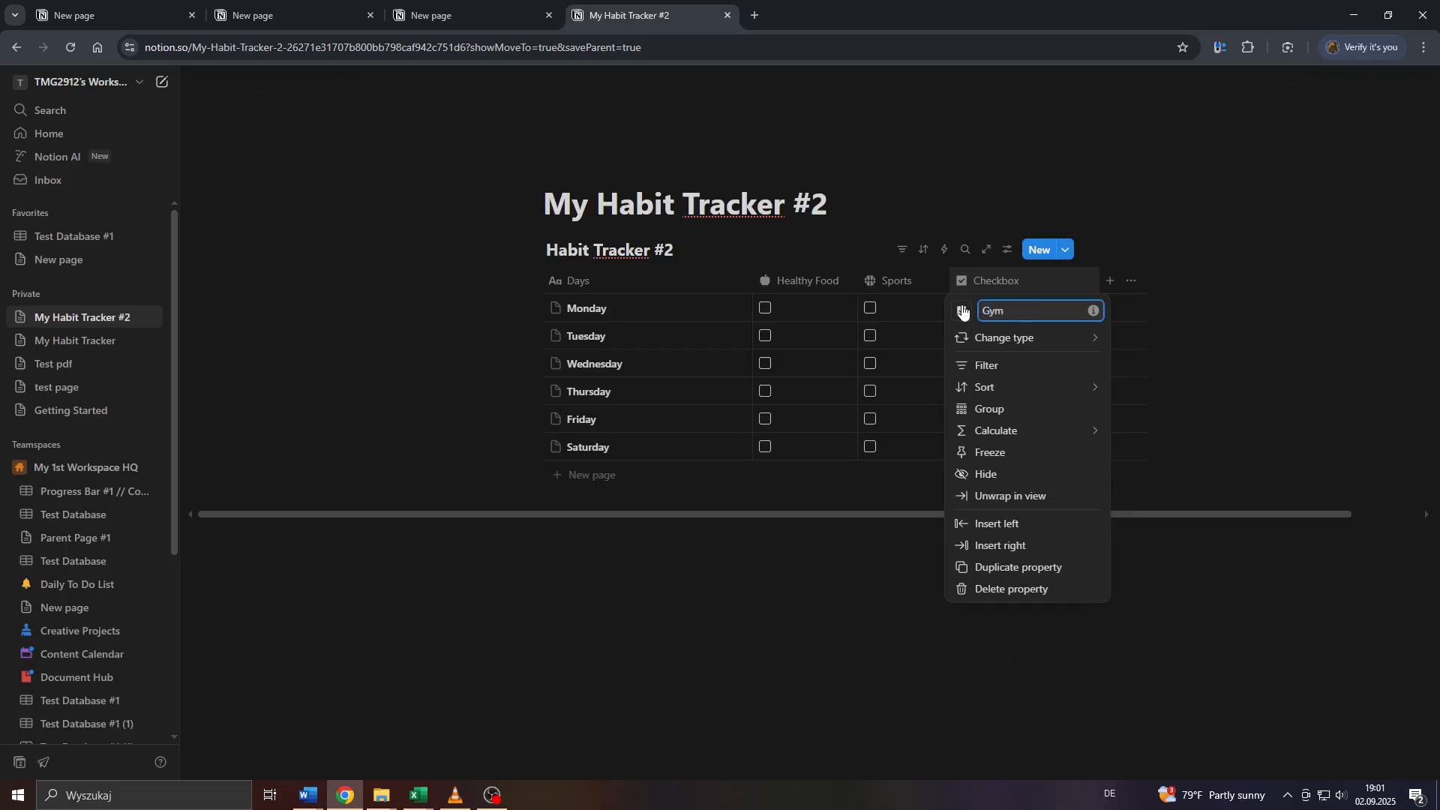
Search the icons for gym and give the Gym property the whistle icon.
{"action": "left_click", "coordinate": [964, 311]}
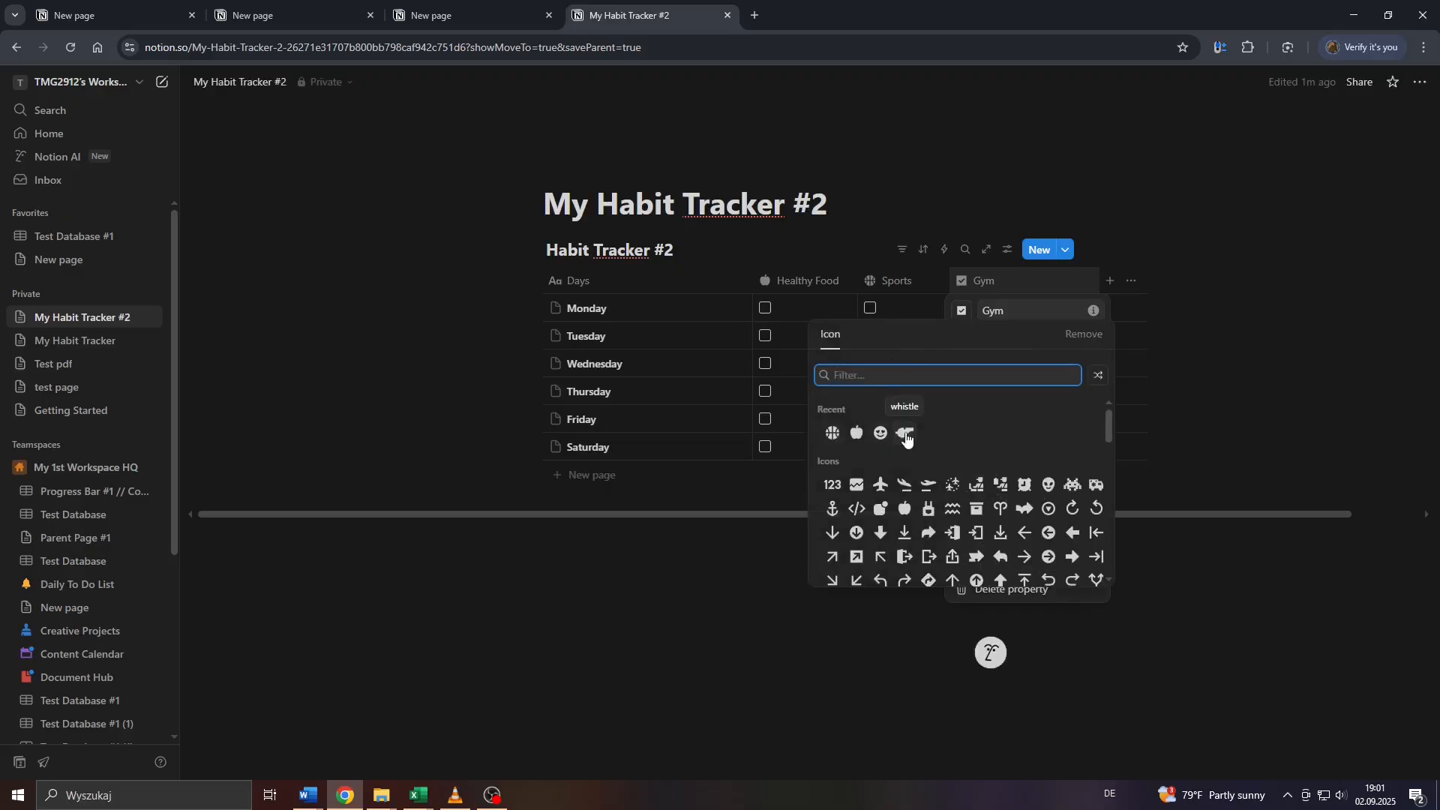
{"action": "type", "text": "gym"}
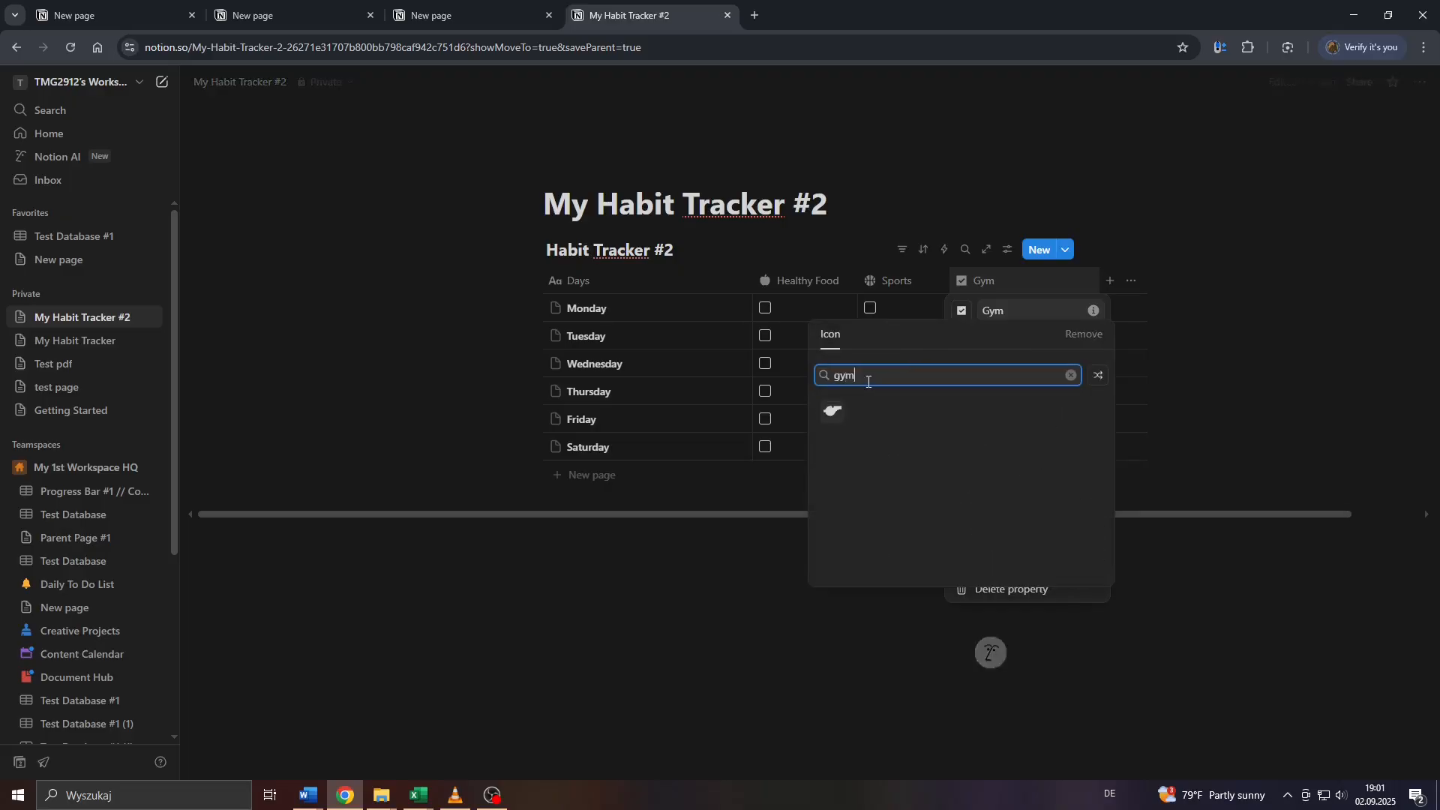
{"action": "left_click", "coordinate": [833, 411]}
{"action": "left_click", "coordinate": [826, 563]}
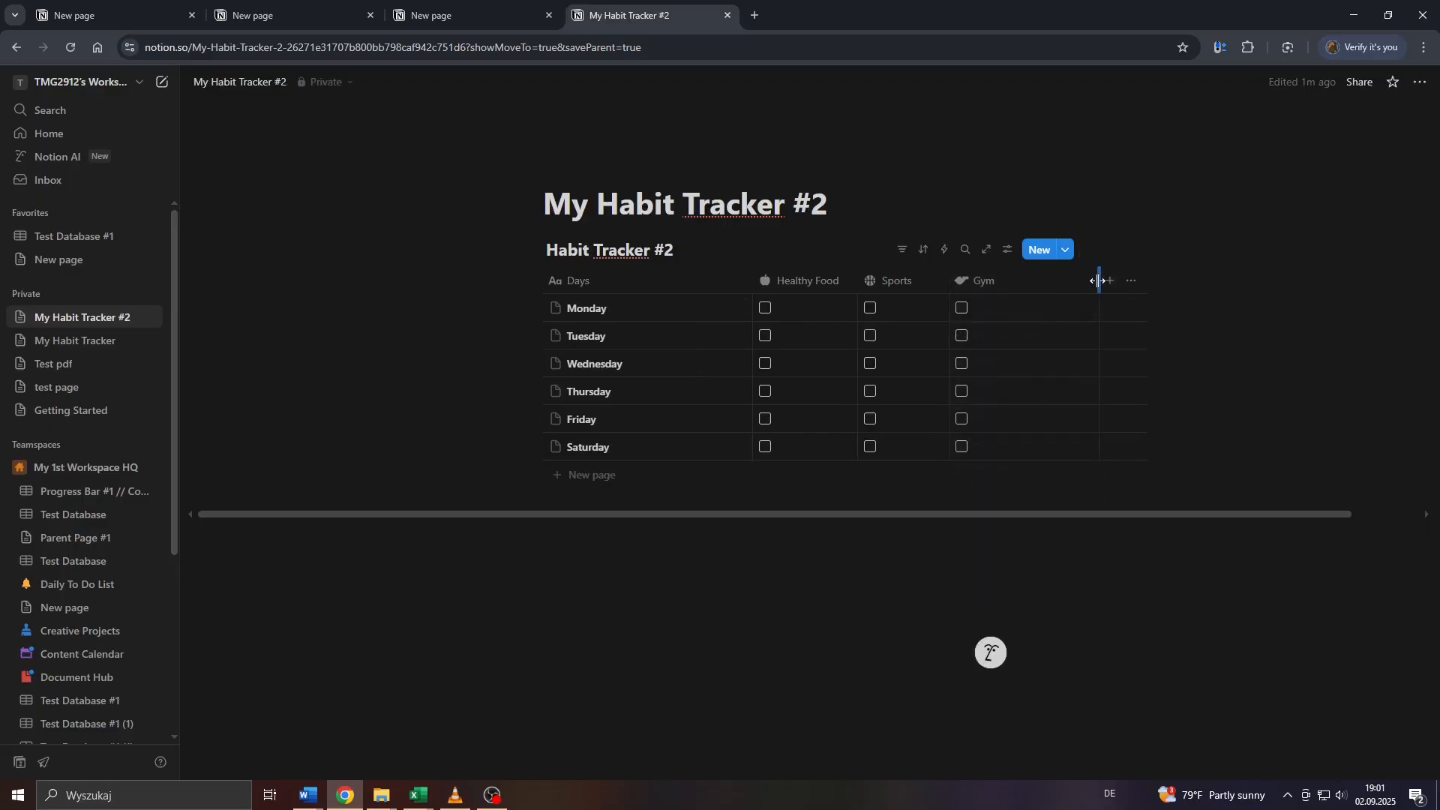
Narrow the Gym column to fit its name and add a checkbox property named Social Life beside it.
{"action": "left_click_drag", "start_coordinate": [1099, 281], "coordinate": [1020, 282]}
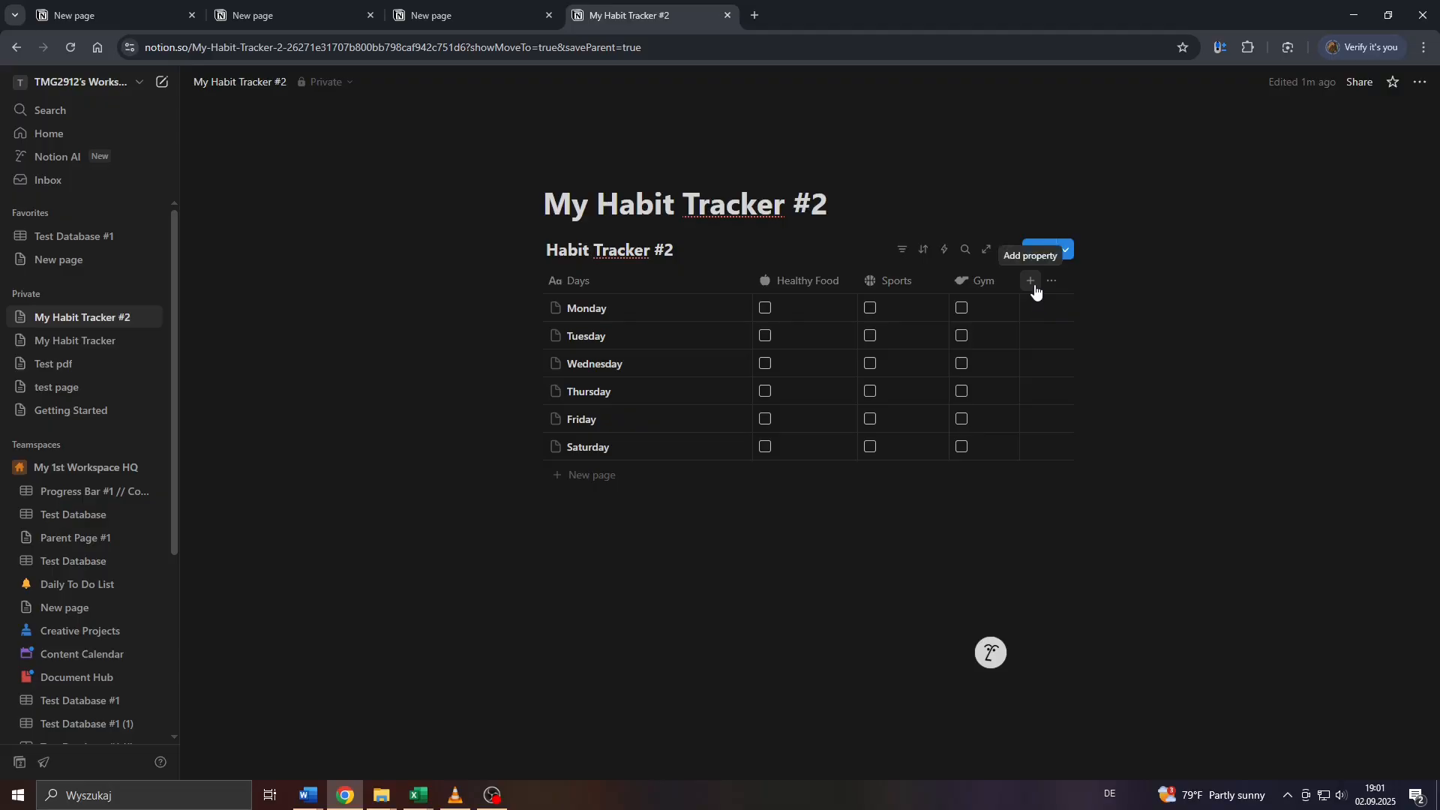
{"action": "left_click", "coordinate": [1032, 283]}
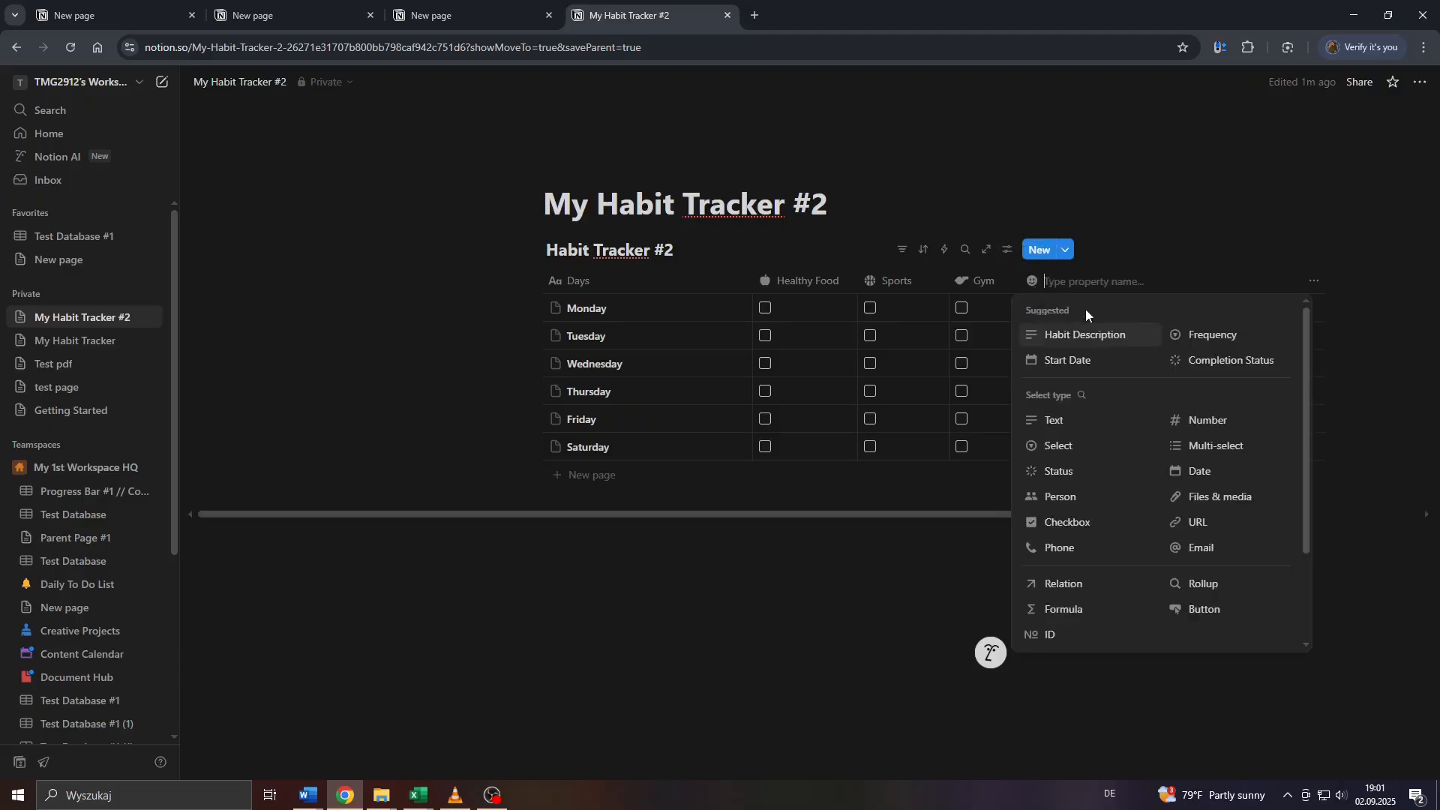
{"action": "left_click", "coordinate": [1081, 524]}
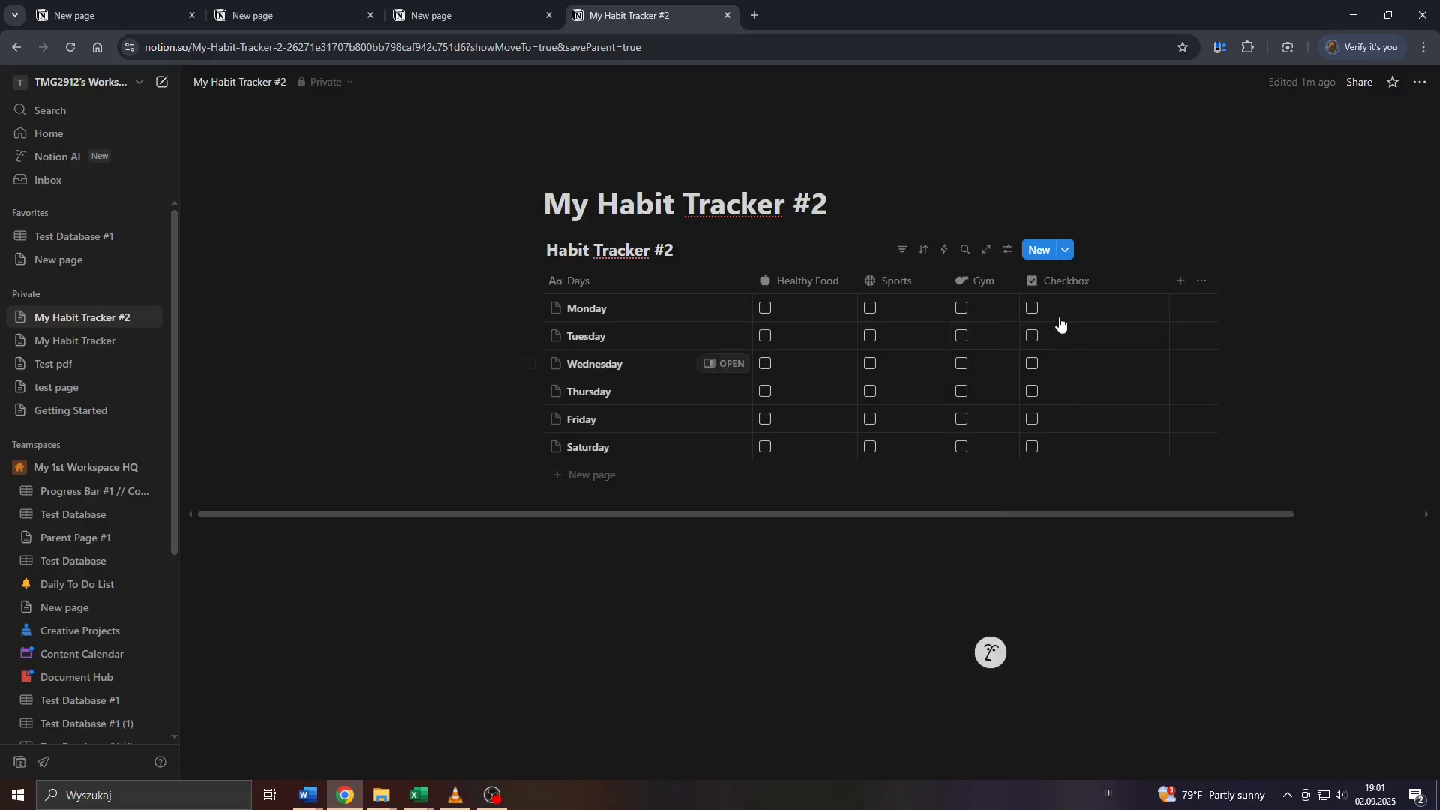
{"action": "left_click", "coordinate": [1083, 281]}
{"action": "type", "text": "Social Life"}
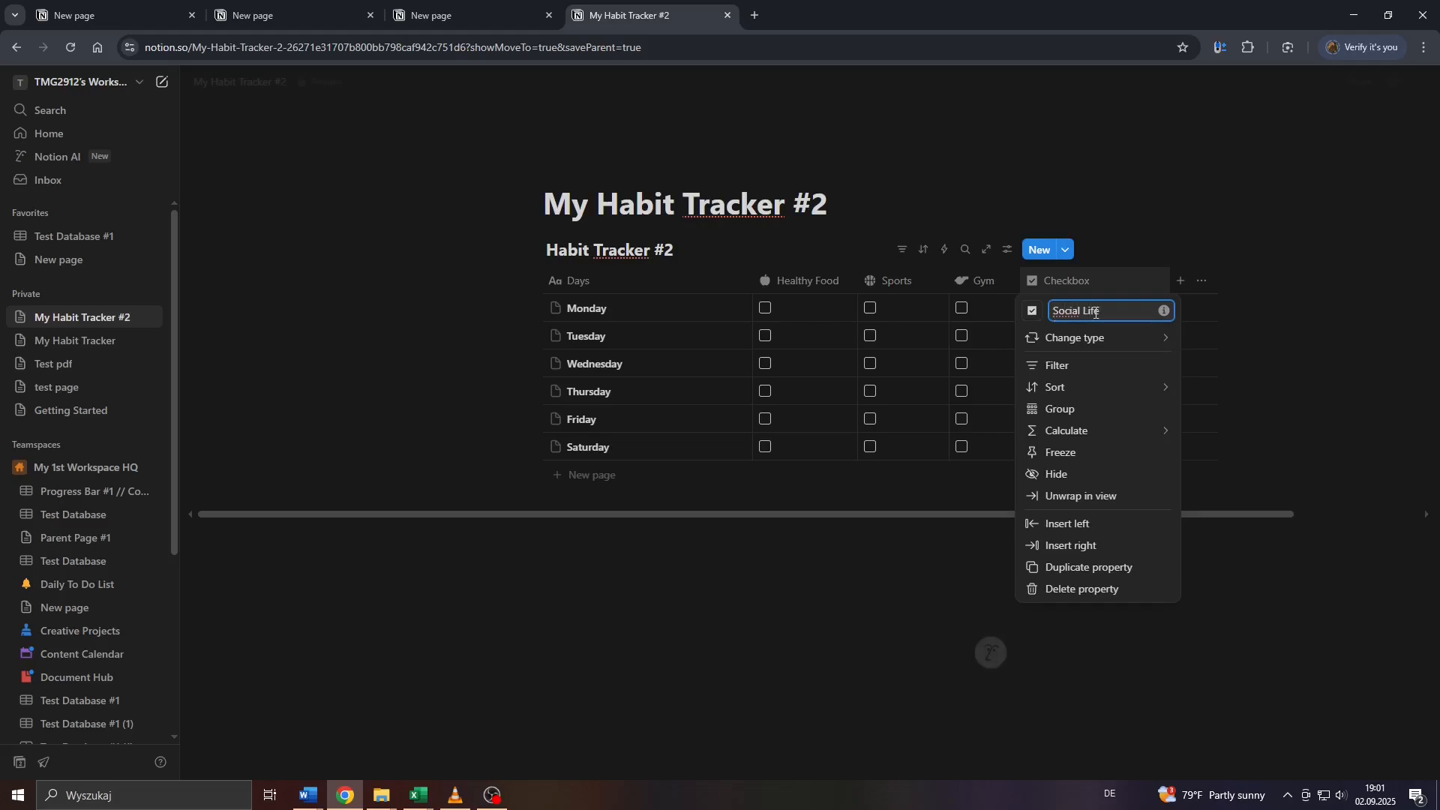
Give the Social Life property the recently used smiley face icon.
{"action": "left_click", "coordinate": [1032, 311]}
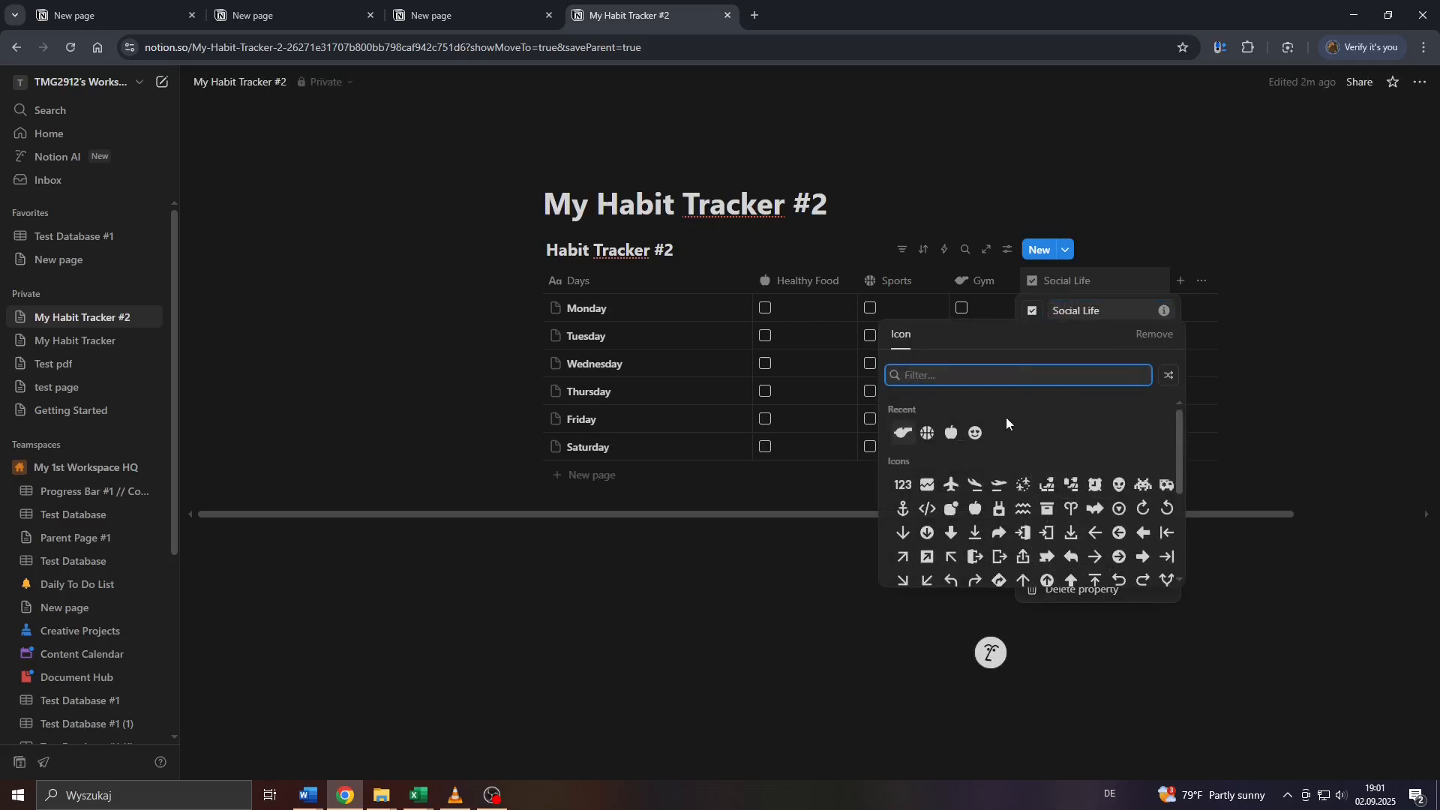
{"action": "left_click", "coordinate": [979, 432]}
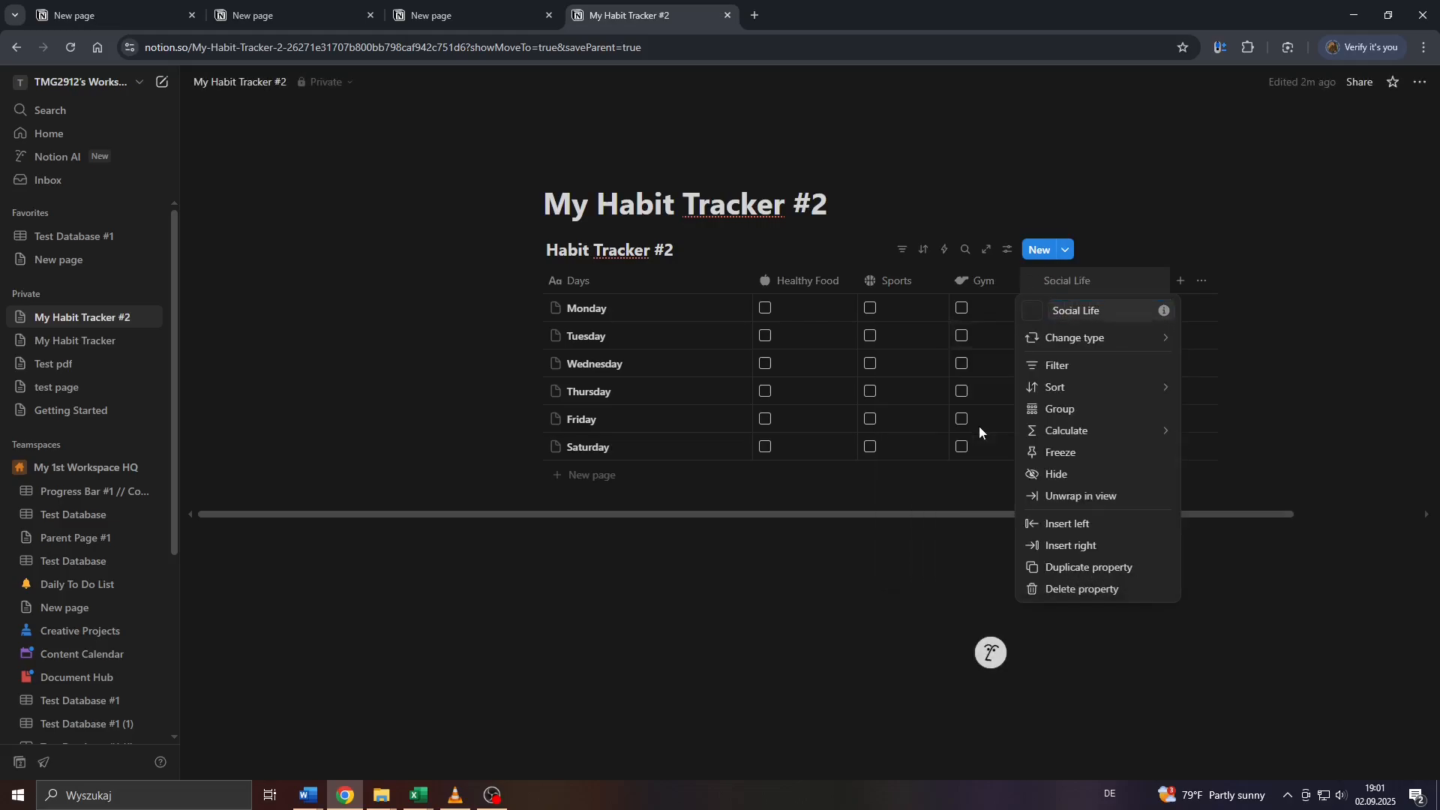
{"action": "left_click", "coordinate": [902, 583]}
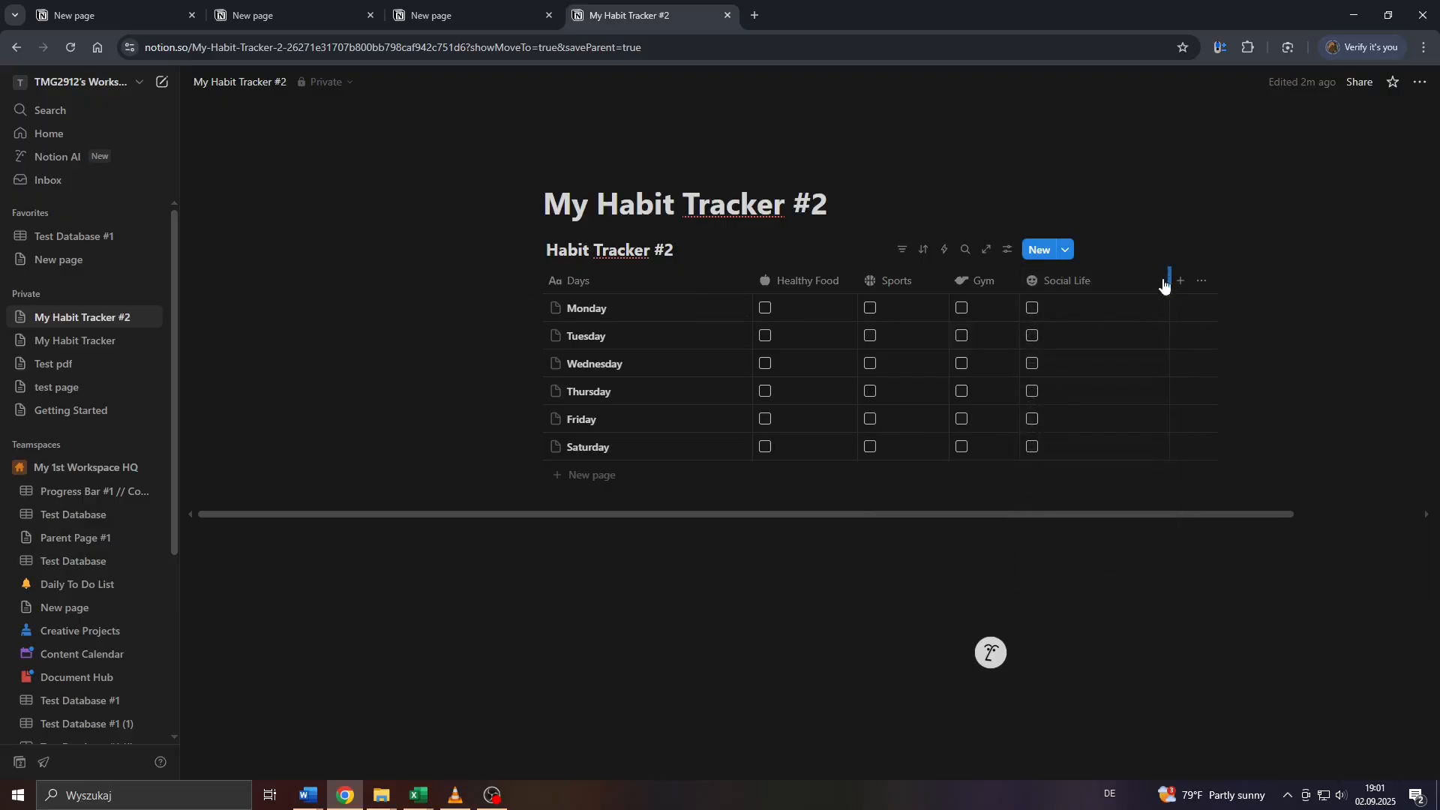
Narrow the Social Life, Healthy Food and Sports columns and add a formula property after Social Life.
{"action": "left_click_drag", "start_coordinate": [1165, 285], "coordinate": [1107, 282]}
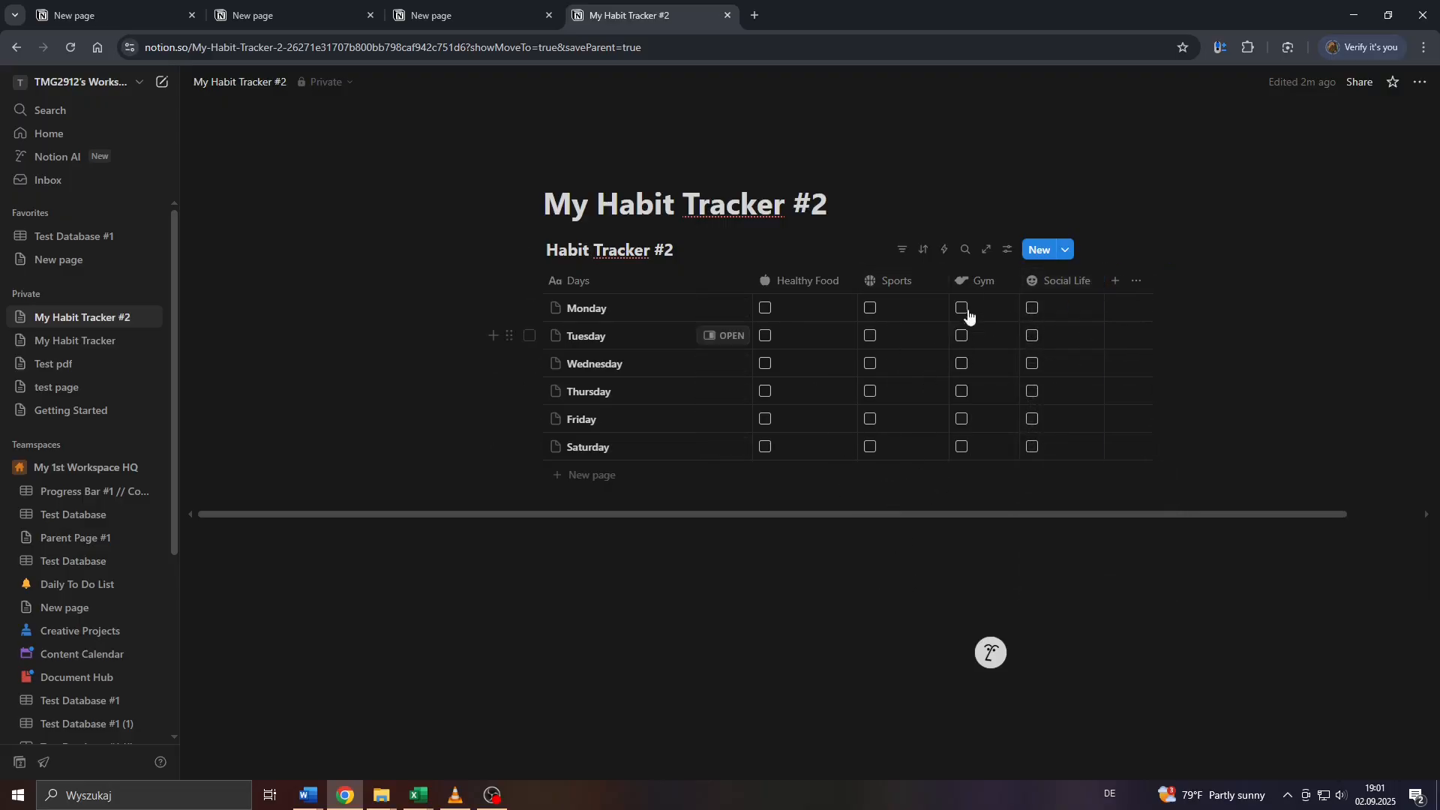
{"action": "left_click_drag", "start_coordinate": [857, 281], "coordinate": [828, 281]}
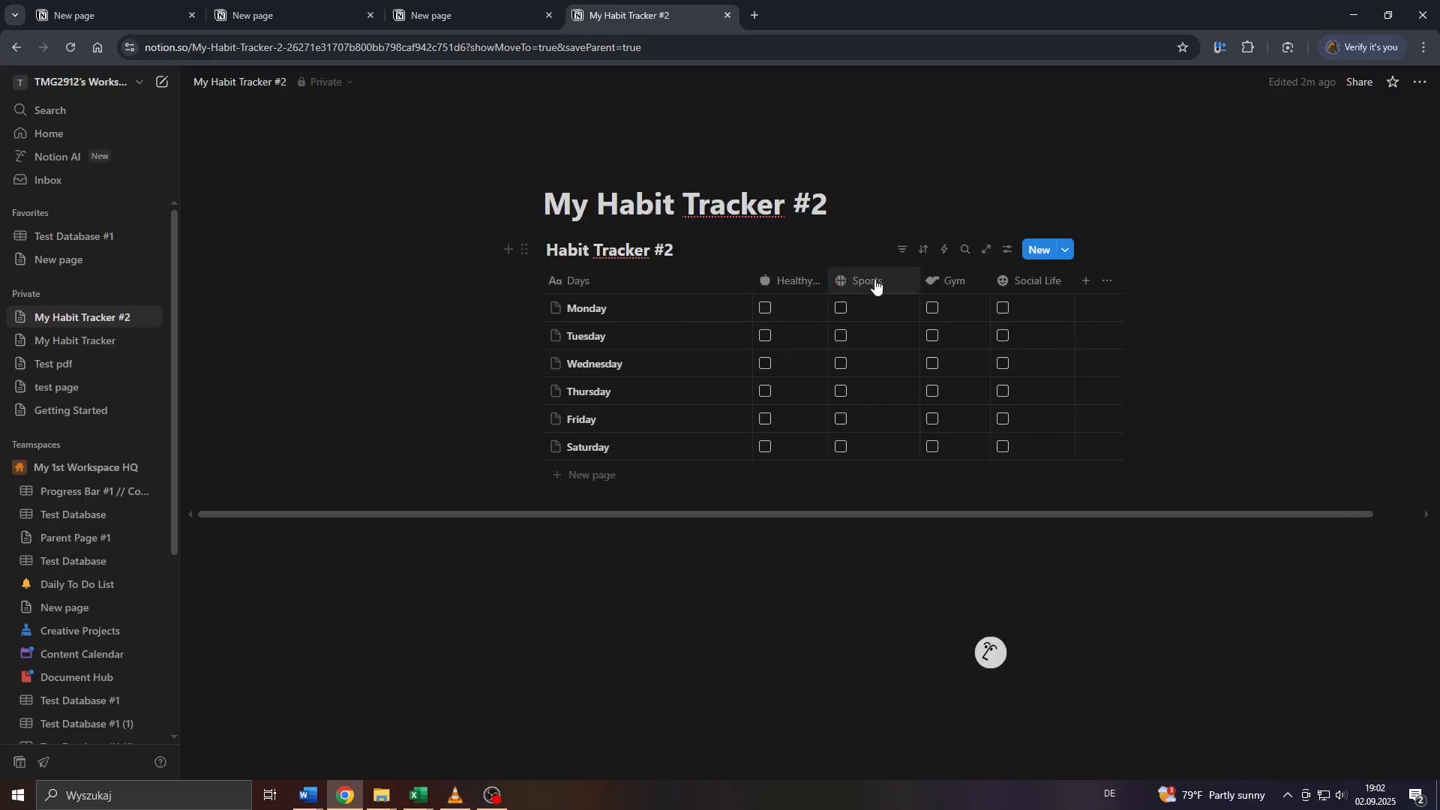
{"action": "left_click_drag", "start_coordinate": [921, 279], "coordinate": [901, 286]}
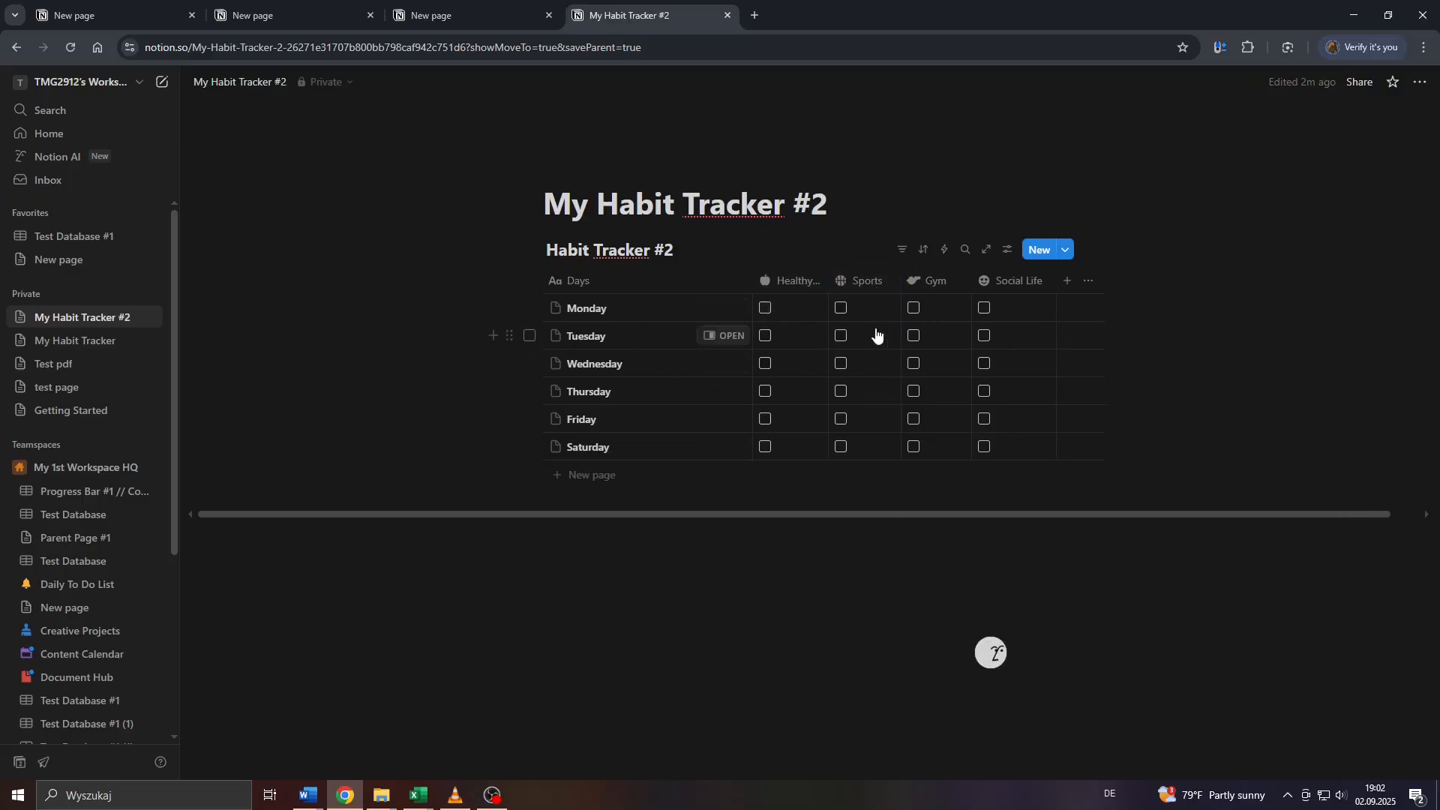
{"action": "left_click", "coordinate": [1068, 282]}
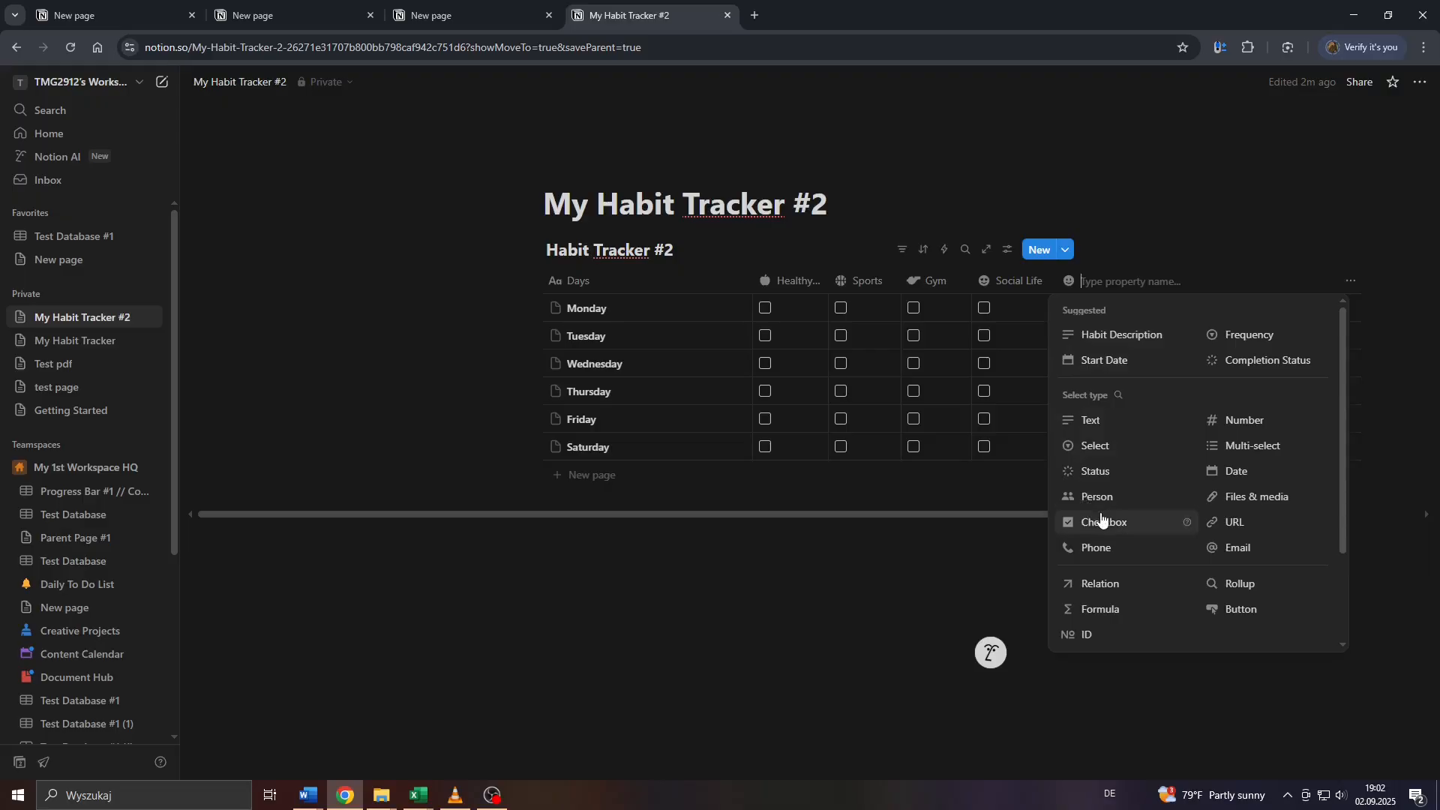
{"action": "left_click", "coordinate": [1105, 612]}
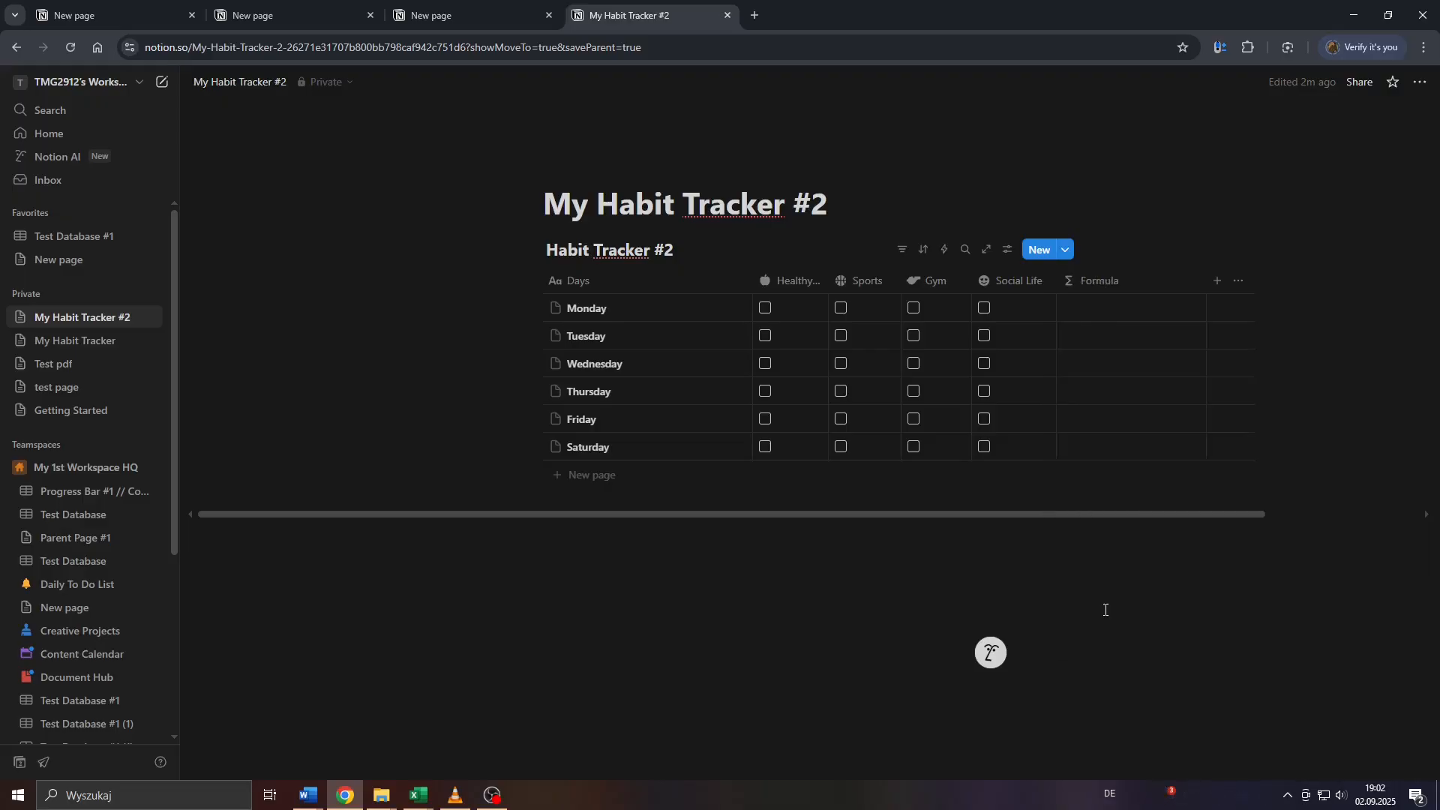
{"action": "left_click", "coordinate": [1095, 283]}
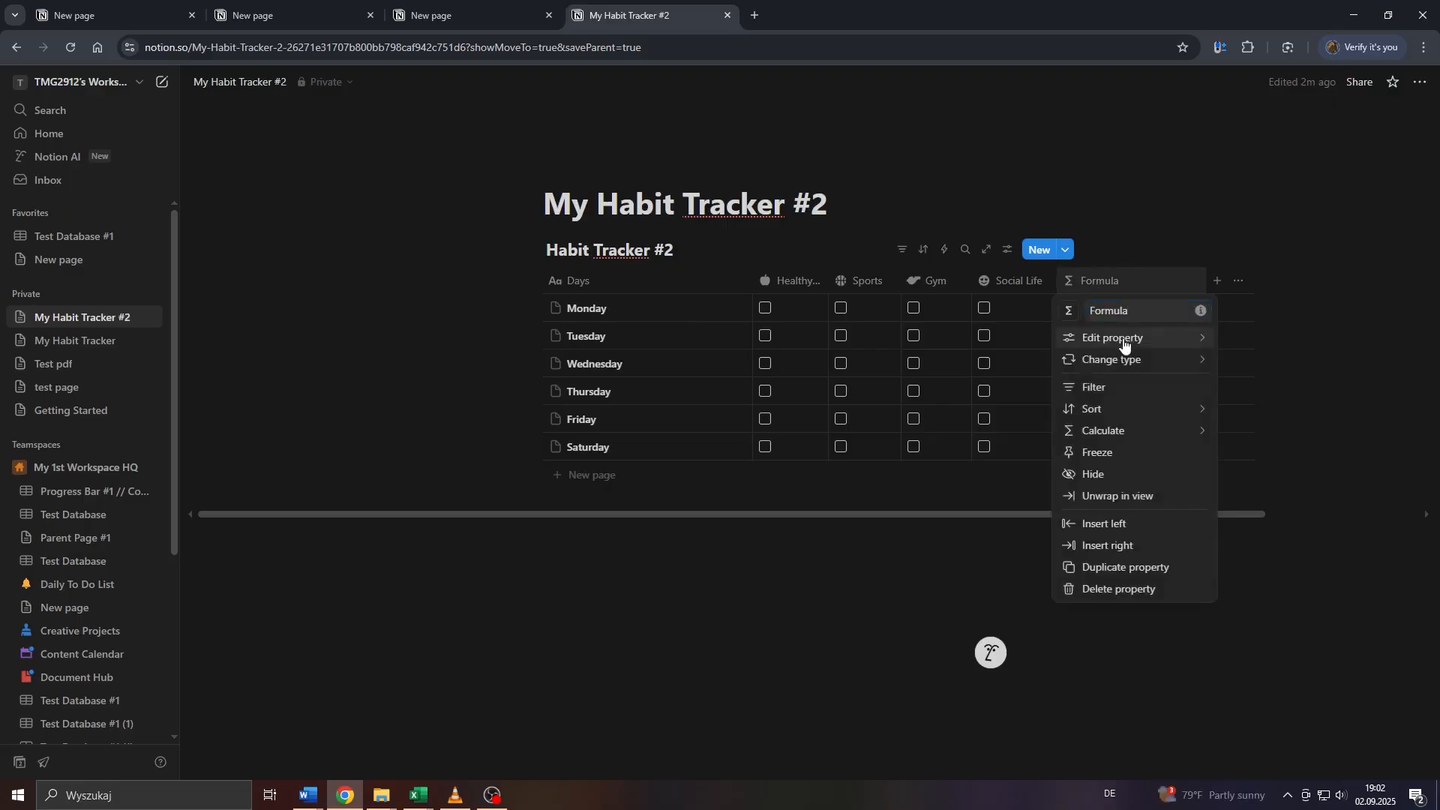
{"action": "mouse_move", "coordinate": [1124, 343]}
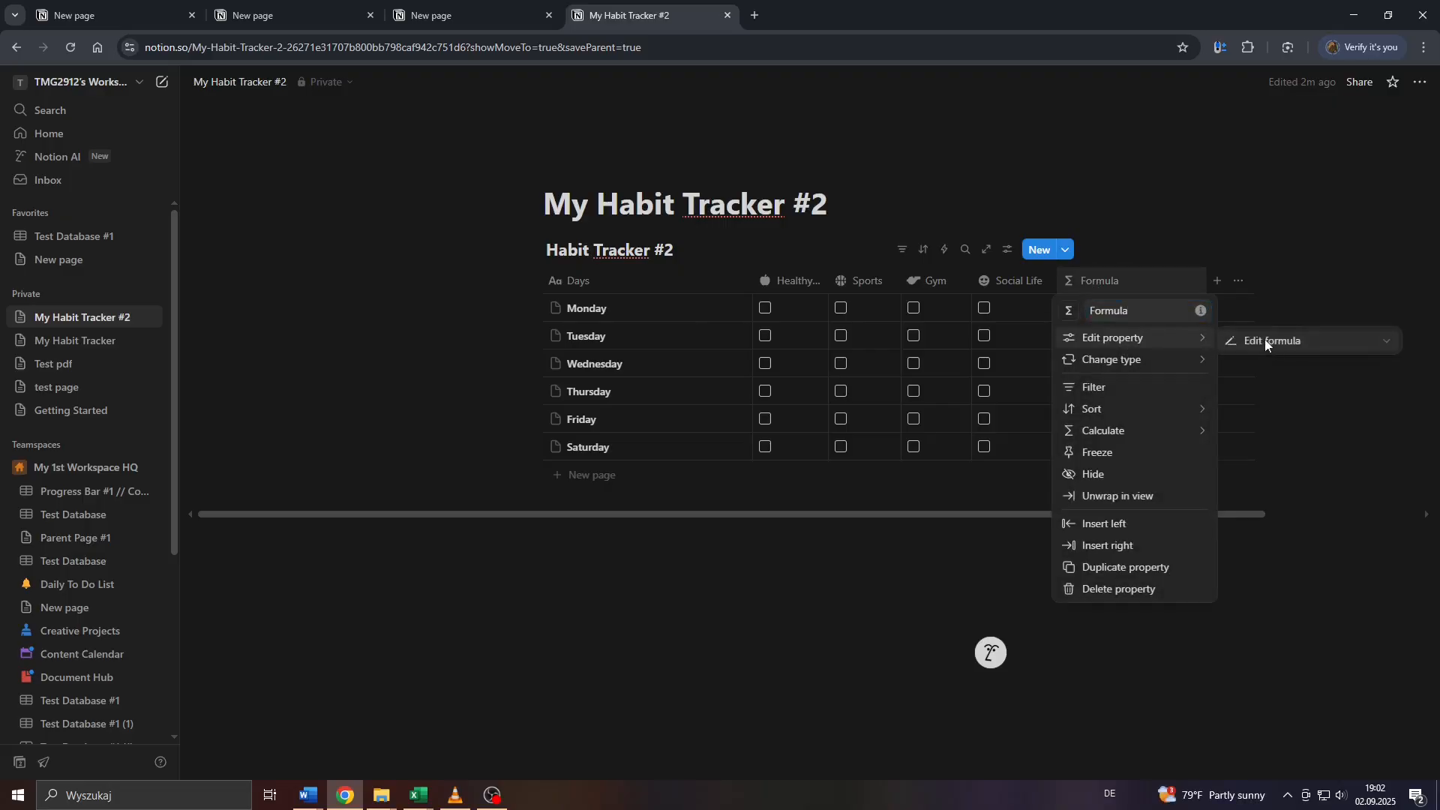
{"action": "left_click", "coordinate": [1266, 344]}
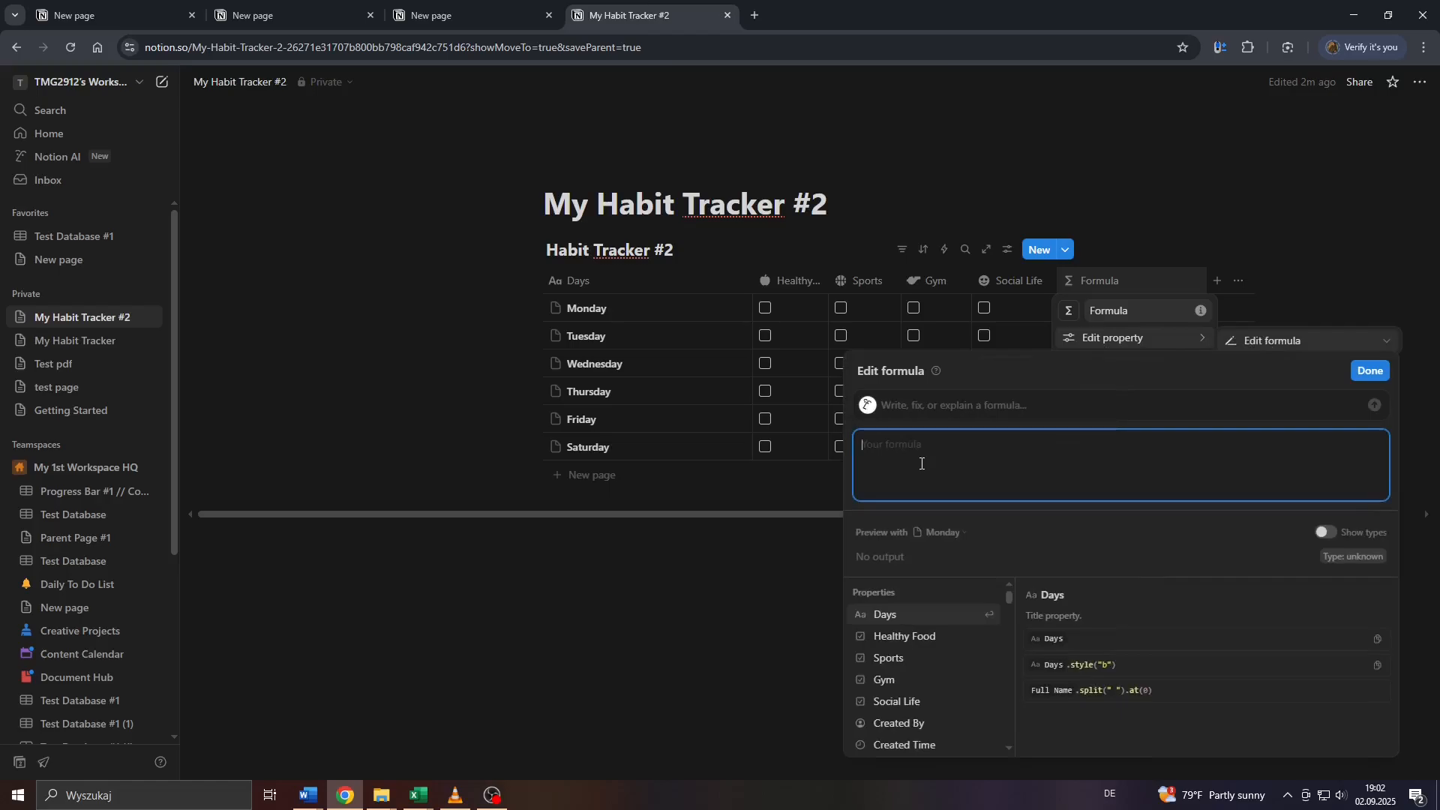
{"action": "left_click", "coordinate": [1108, 285]}
{"action": "left_click", "coordinate": [1108, 284]}
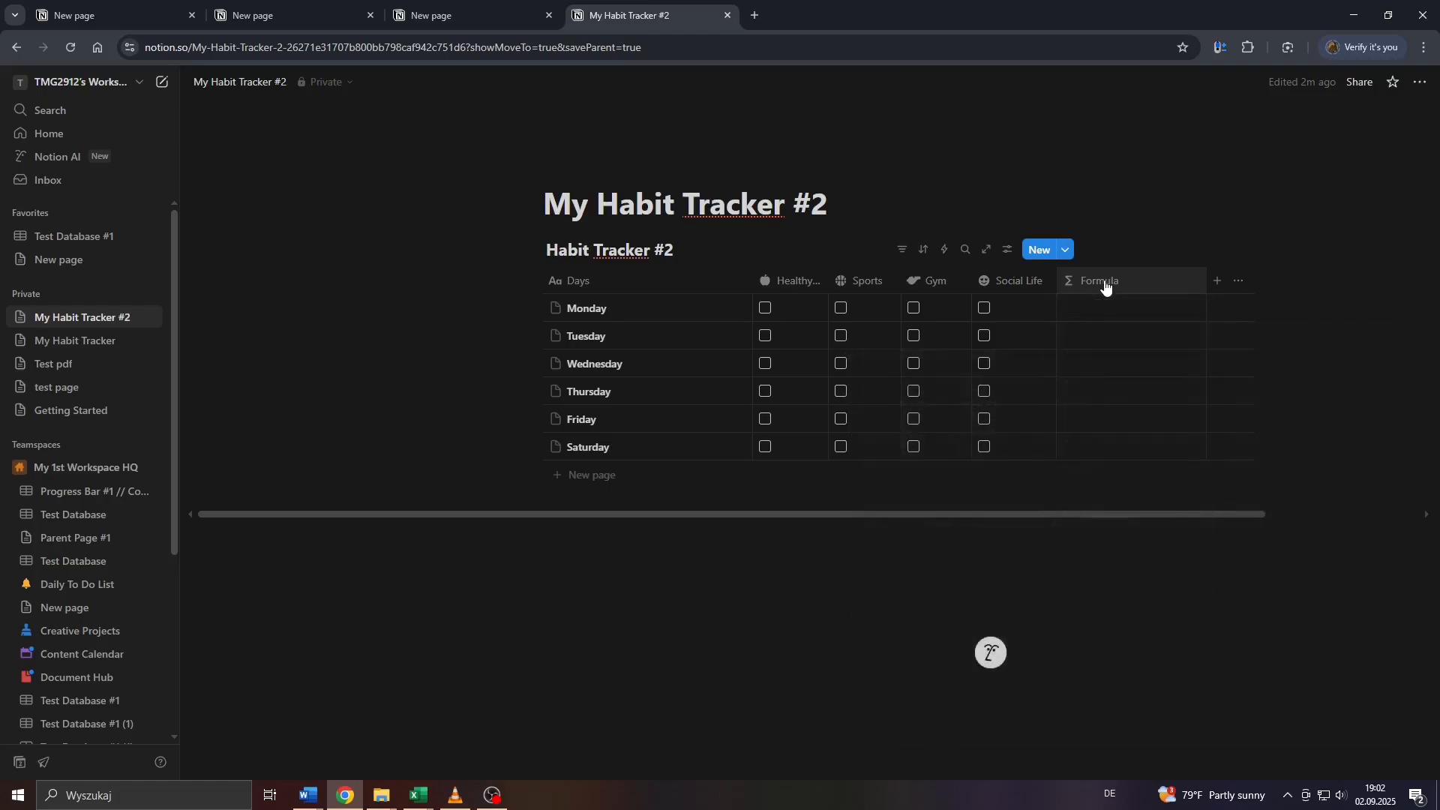
Rename the Formula property as Progress.
{"action": "left_click", "coordinate": [1108, 285]}
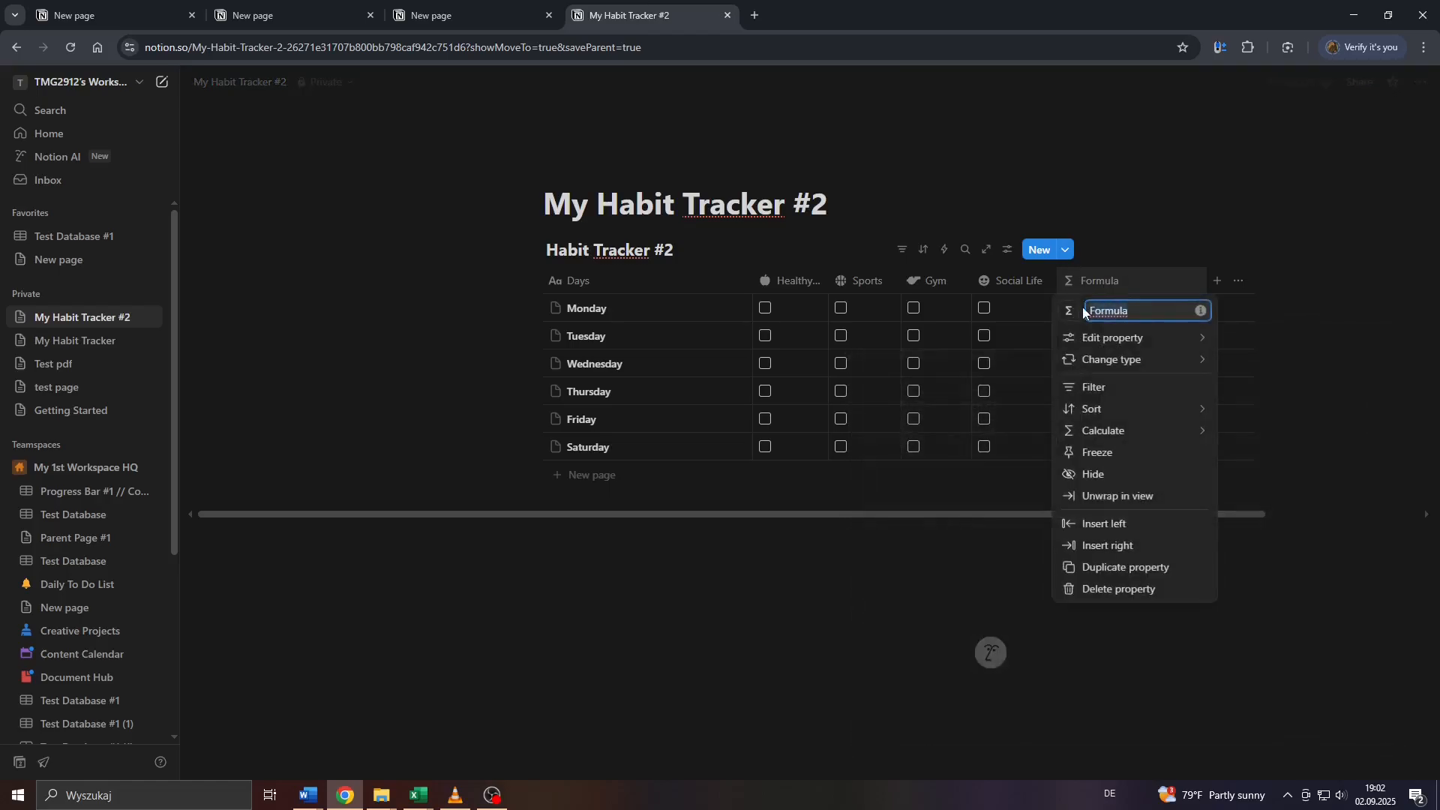
{"action": "type", "text": "Progress"}
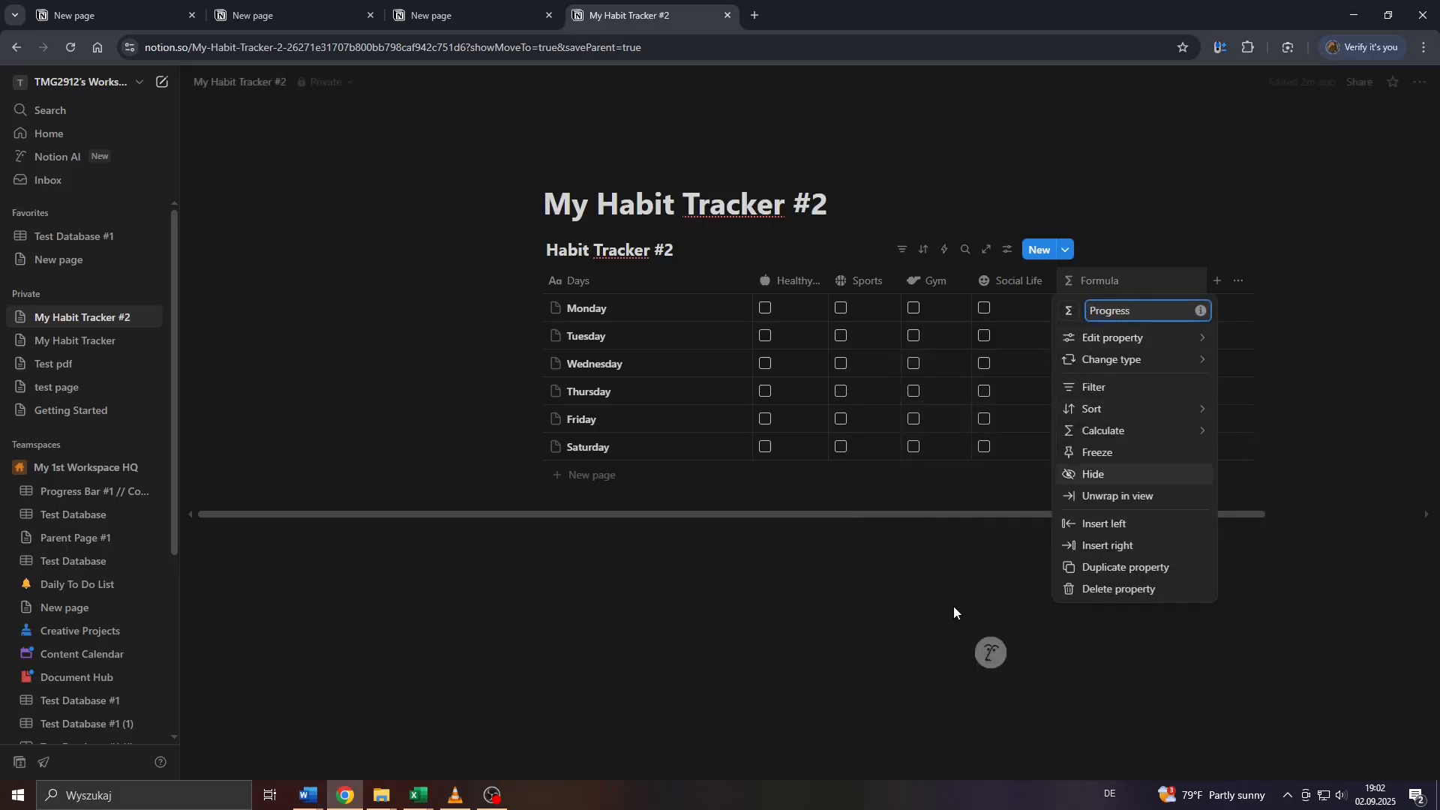
{"action": "left_click", "coordinate": [952, 606]}
Enter the Progress formula (toNumber(prop("Habit1"))+toNumber(prop("Habit2"))+toNumber(prop("Habit3"))+toNumber(prop("Habit4")))/4.
{"action": "left_click", "coordinate": [1110, 289]}
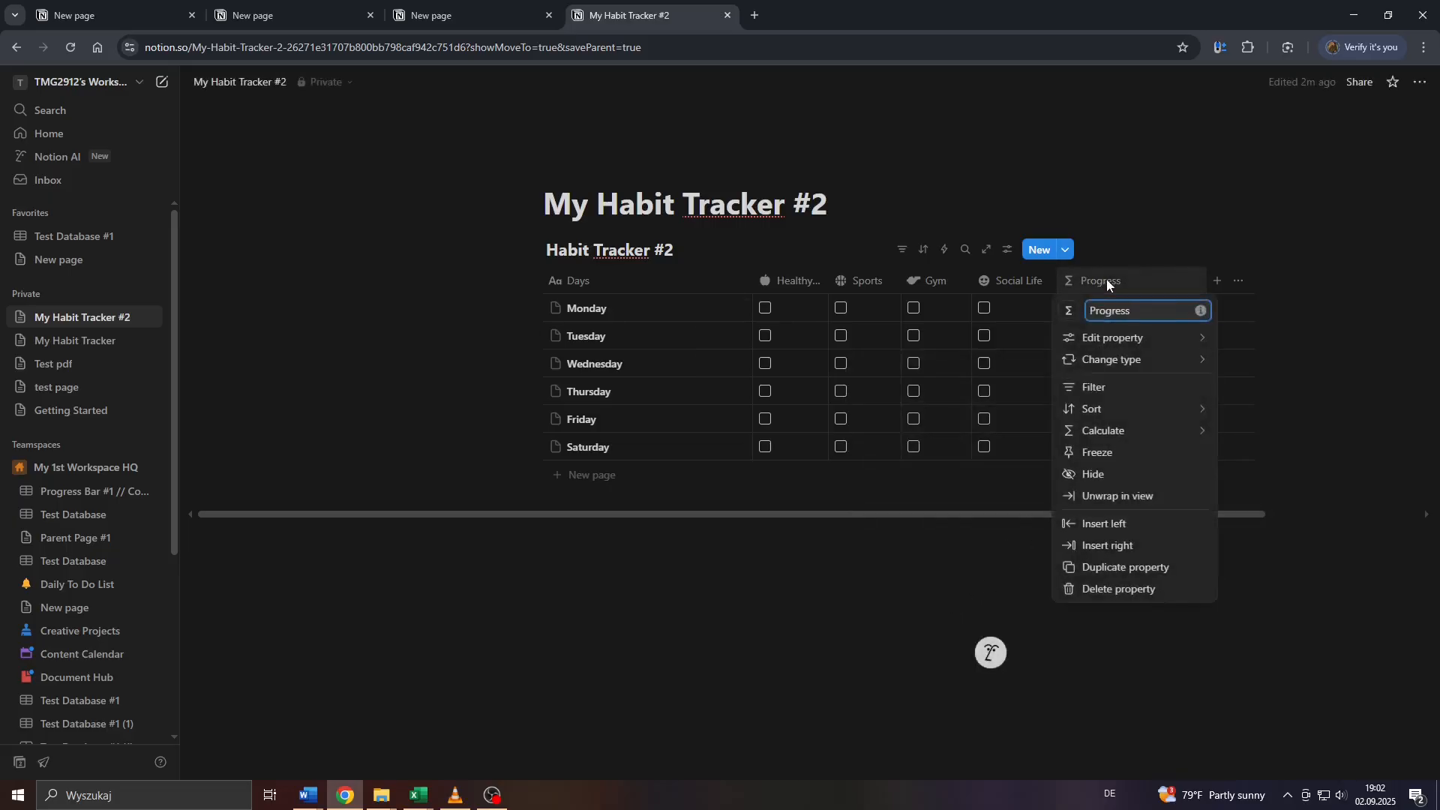
{"action": "mouse_move", "coordinate": [1121, 345]}
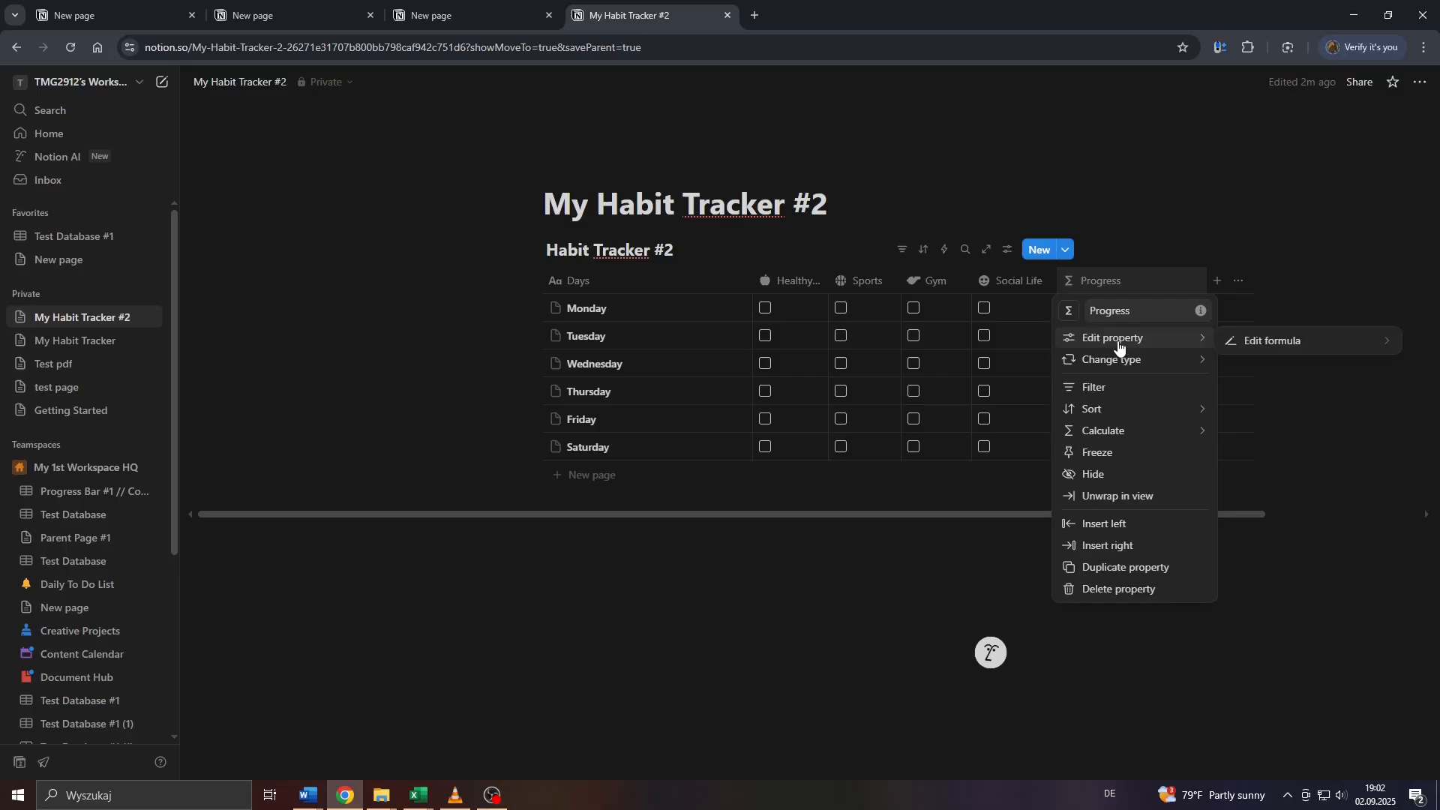
{"action": "left_click", "coordinate": [1268, 342]}
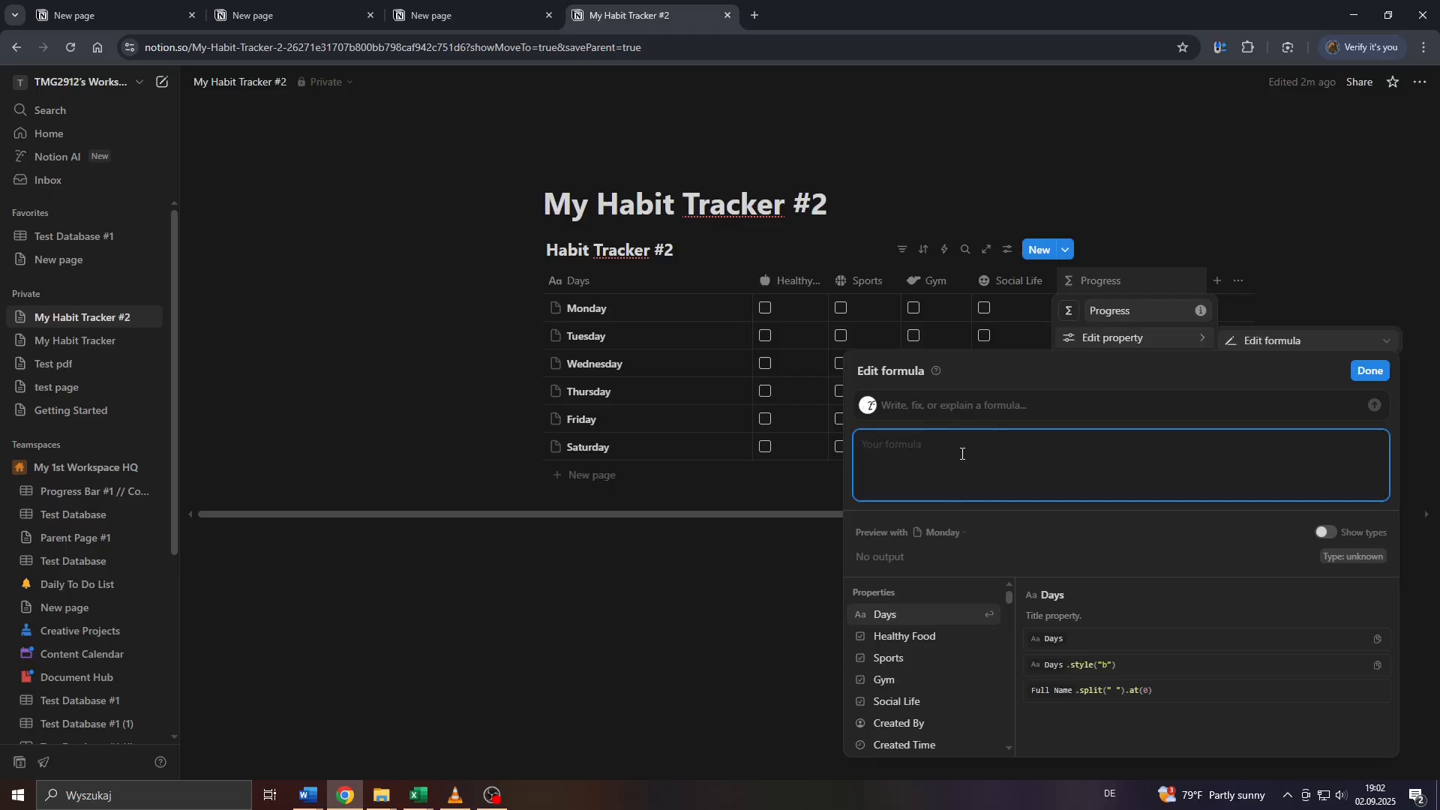
{"action": "type", "text": "(toNumber(prop(\"Habit1\"))+toNumber(prop(\"Habit2\"))+toNumber(prop(\"Habit3\"))+toNumber(prop(\"Habit4\")))/4"}
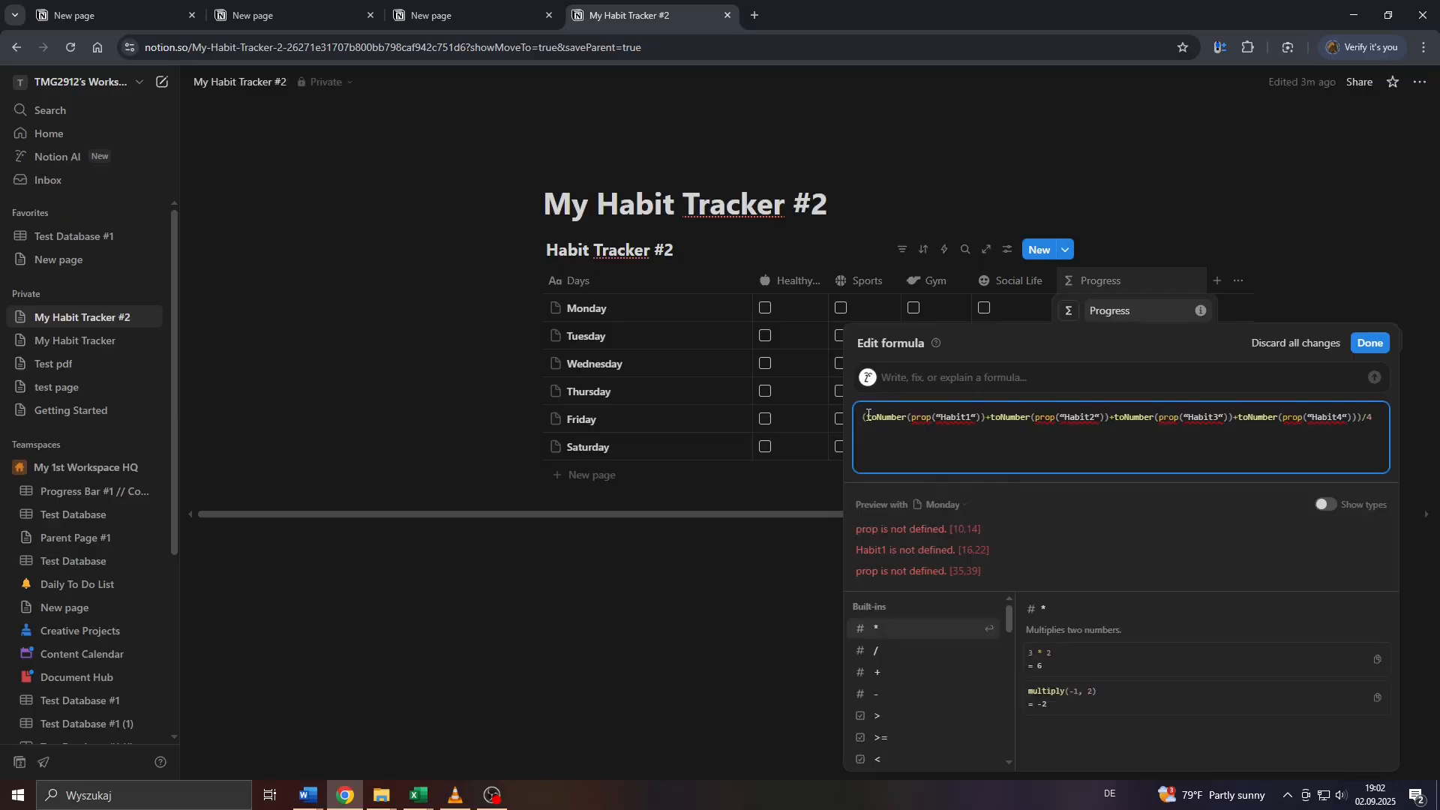
{"action": "key", "text": "ctrl+a"}
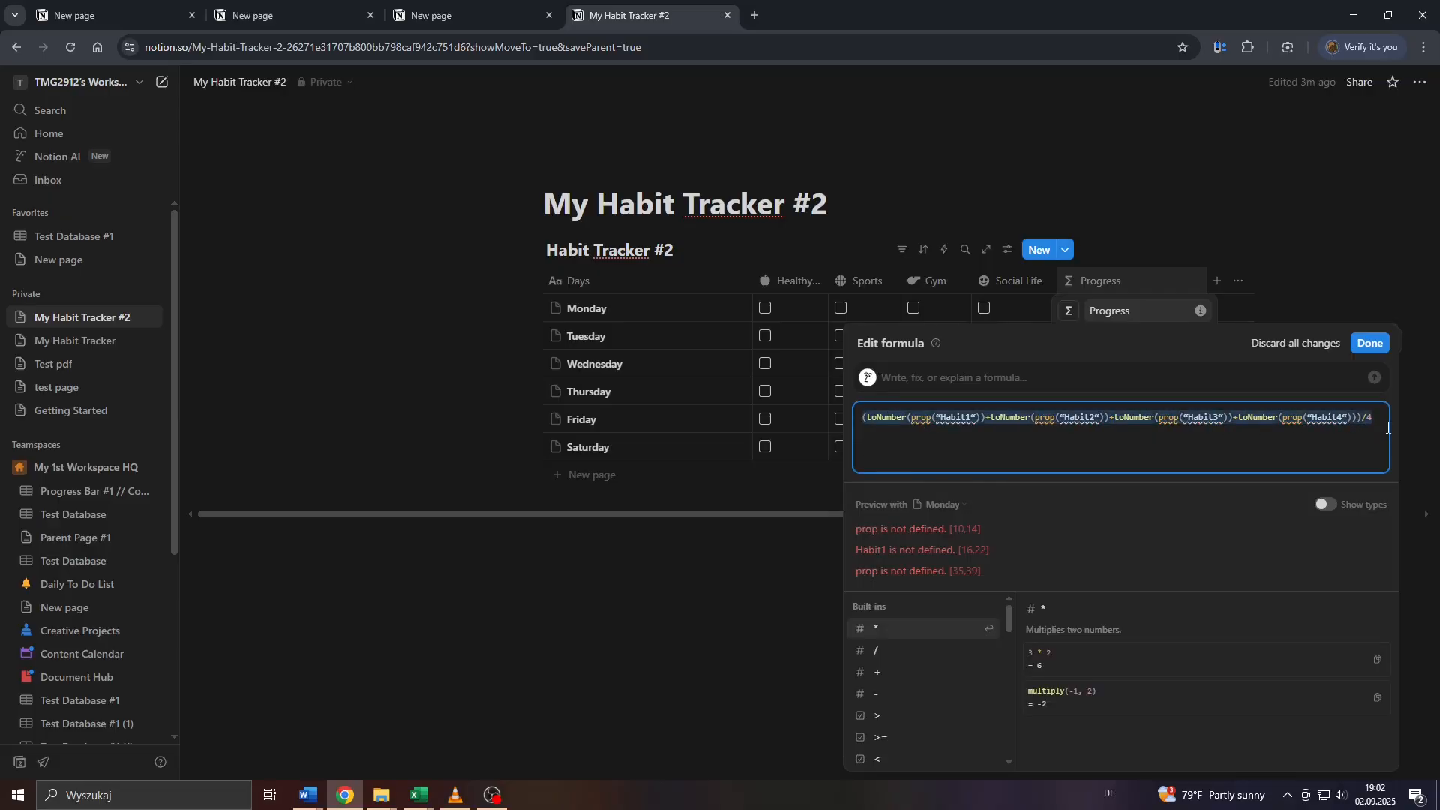
{"action": "left_click", "coordinate": [1107, 417]}
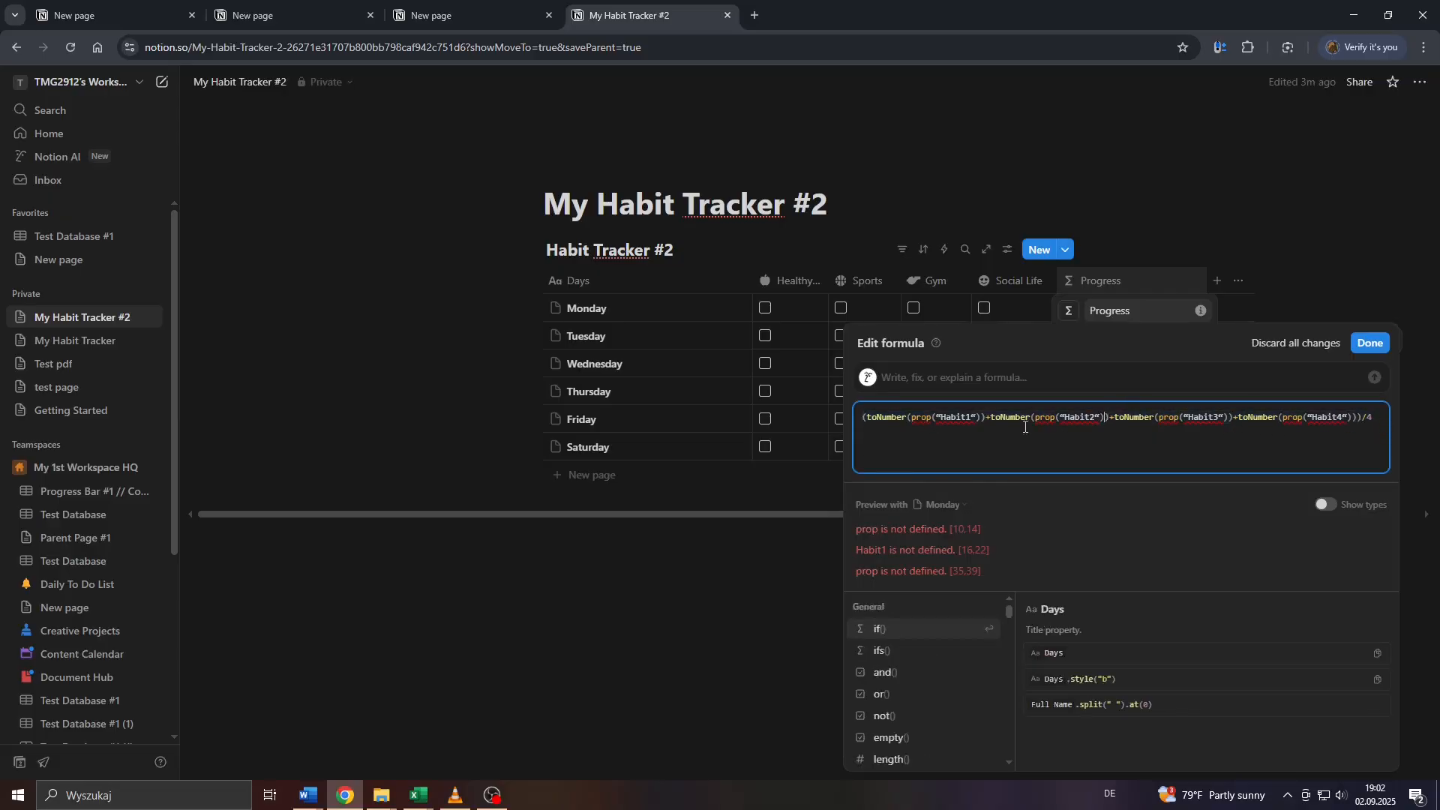
Replace the prop("Habit1") placeholder in the Progress formula with the Healthy Food property.
{"action": "left_click", "coordinate": [973, 416]}
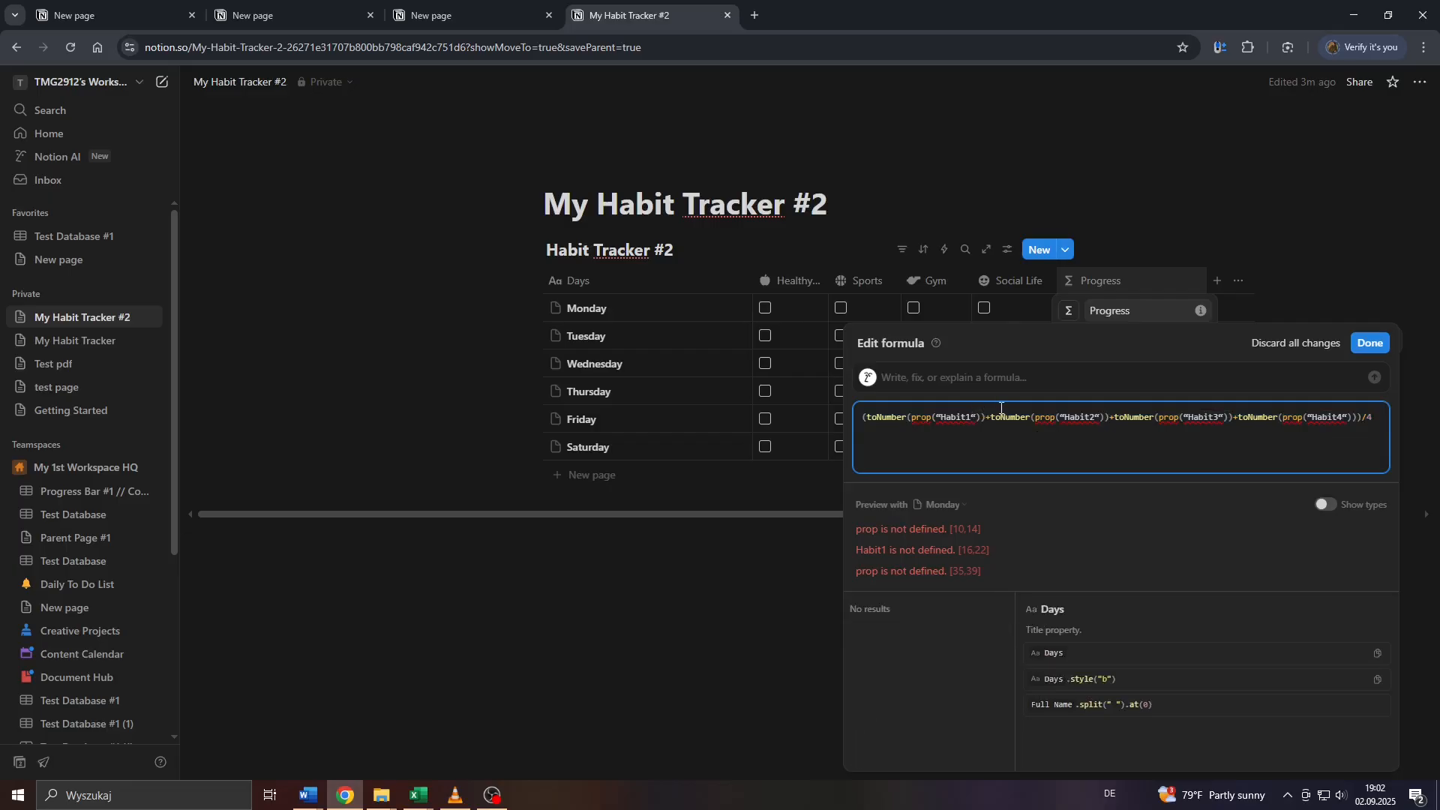
{"action": "key", "text": "BackSpace"}
{"action": "key", "text": "BackSpace"}
{"action": "key", "text": "BackSpace"}
{"action": "key", "text": "BackSpace"}
{"action": "key", "text": "BackSpace"}
{"action": "key", "text": "BackSpace"}
{"action": "type", "text": "Heal"}
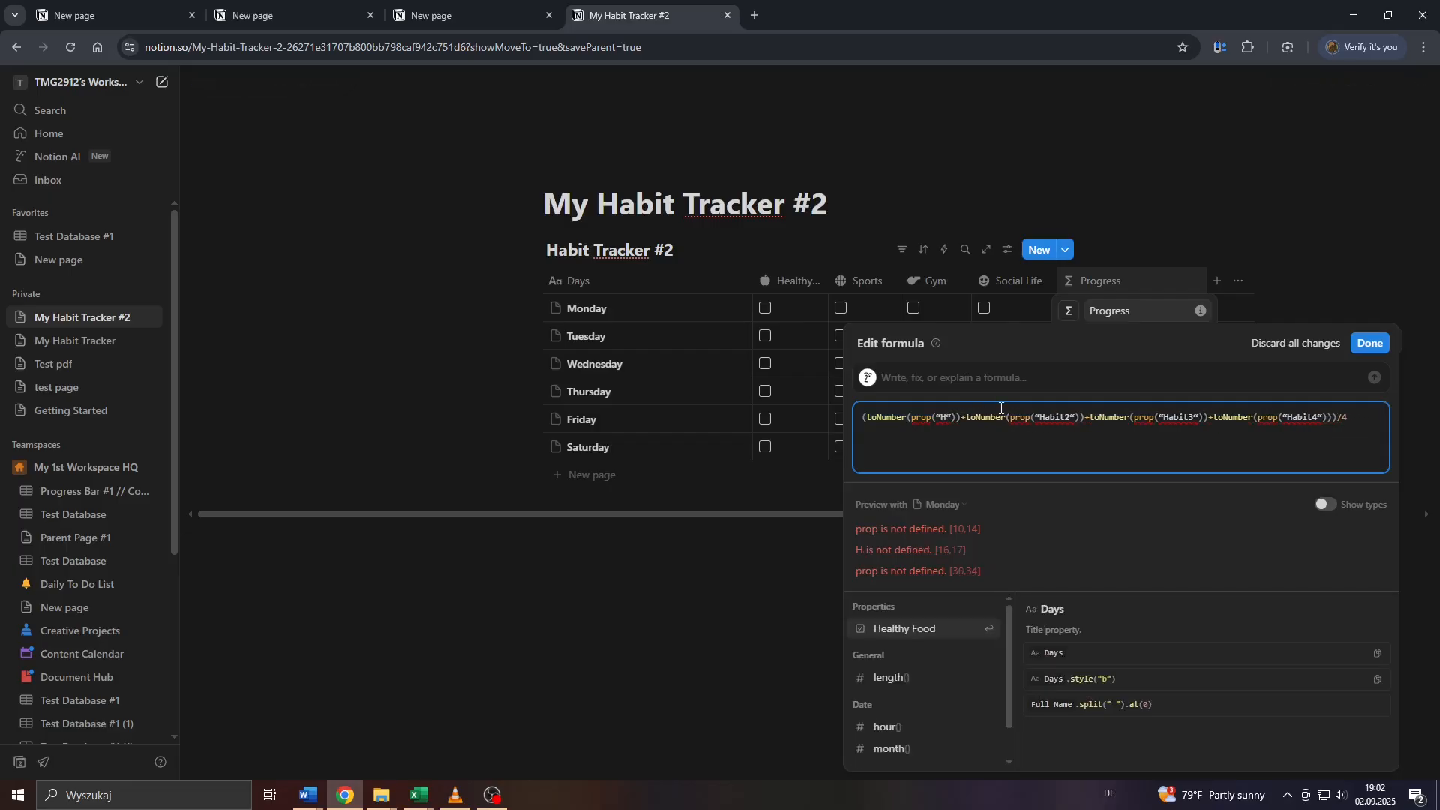
{"action": "type", "text": "thy"}
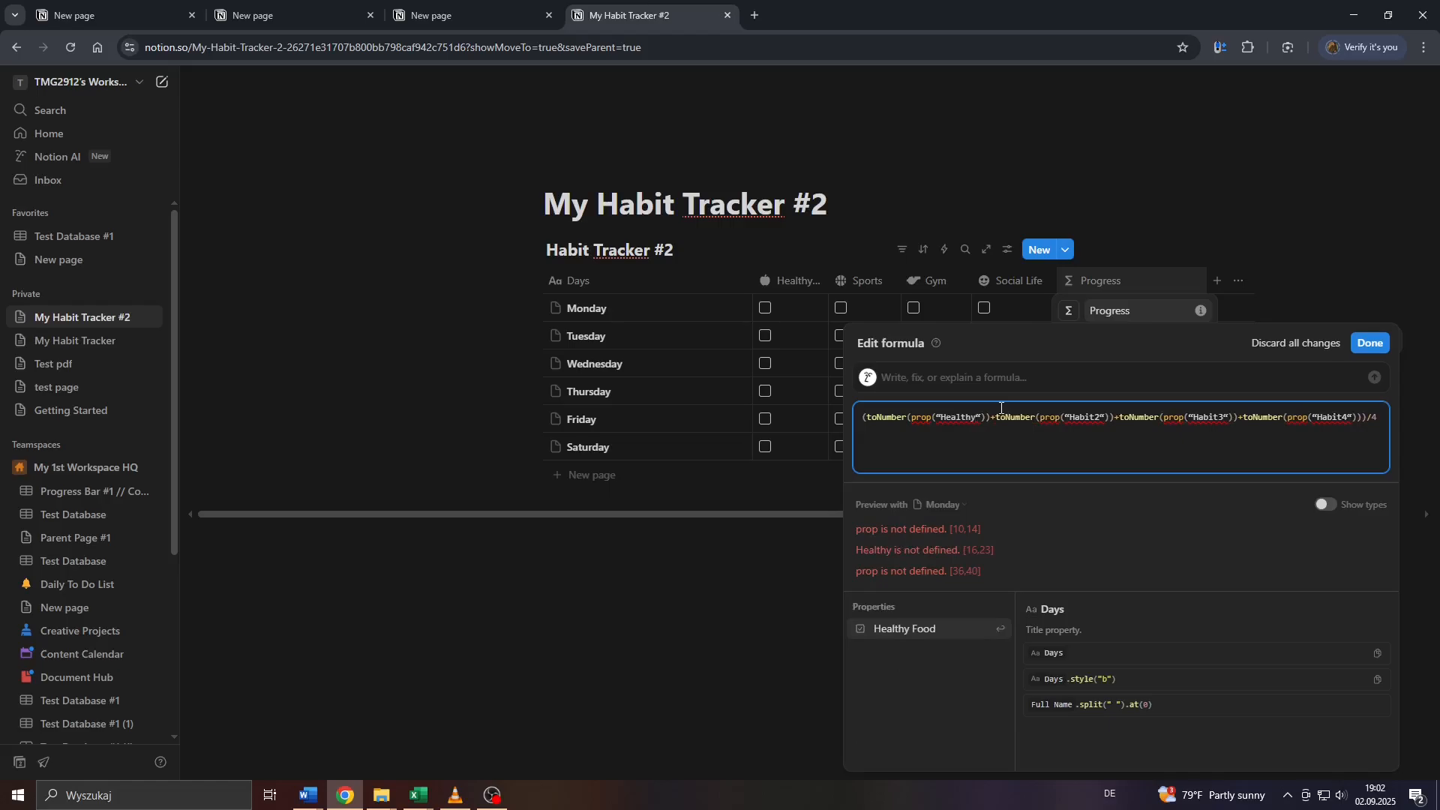
{"action": "type", "text": " Foo"}
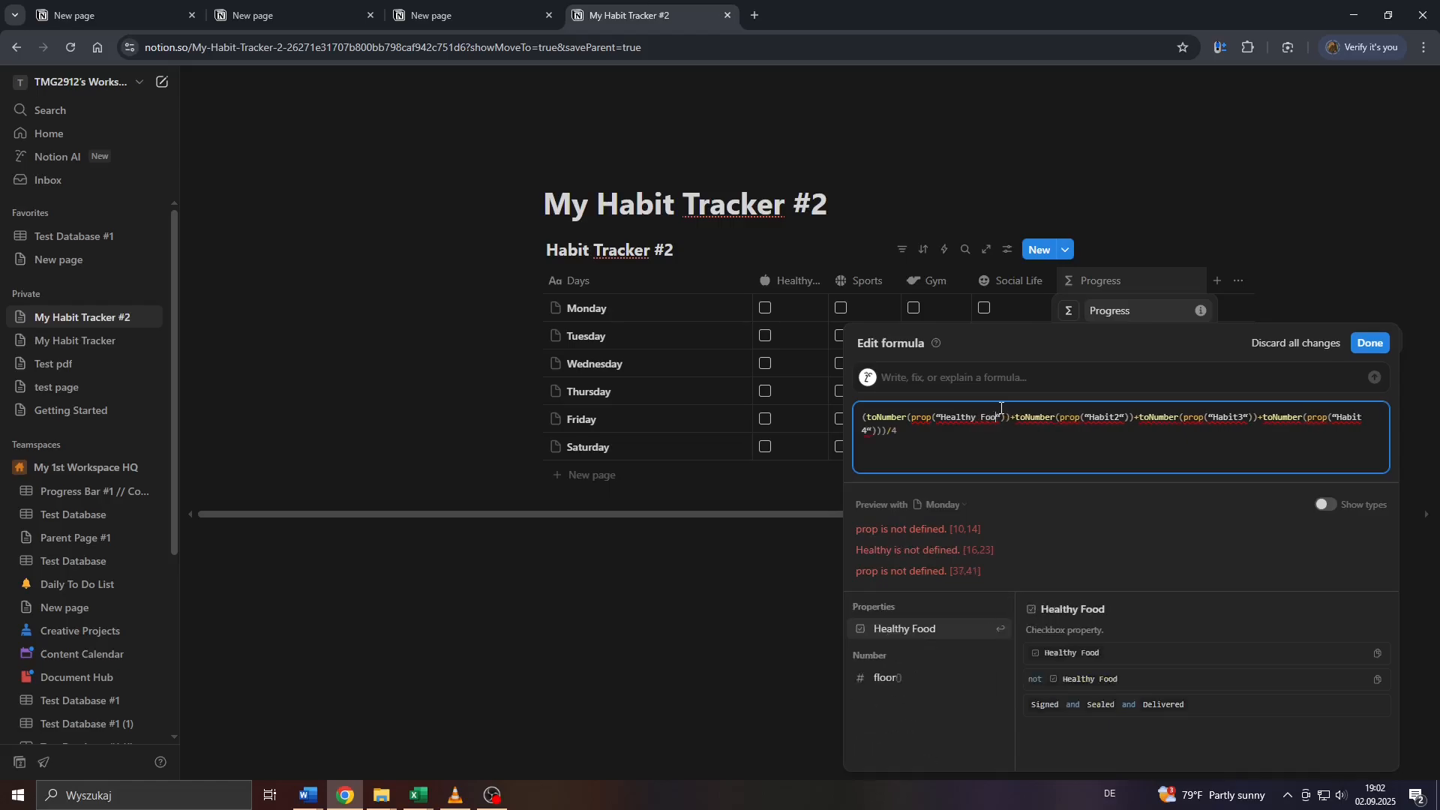
{"action": "key", "text": "Return"}
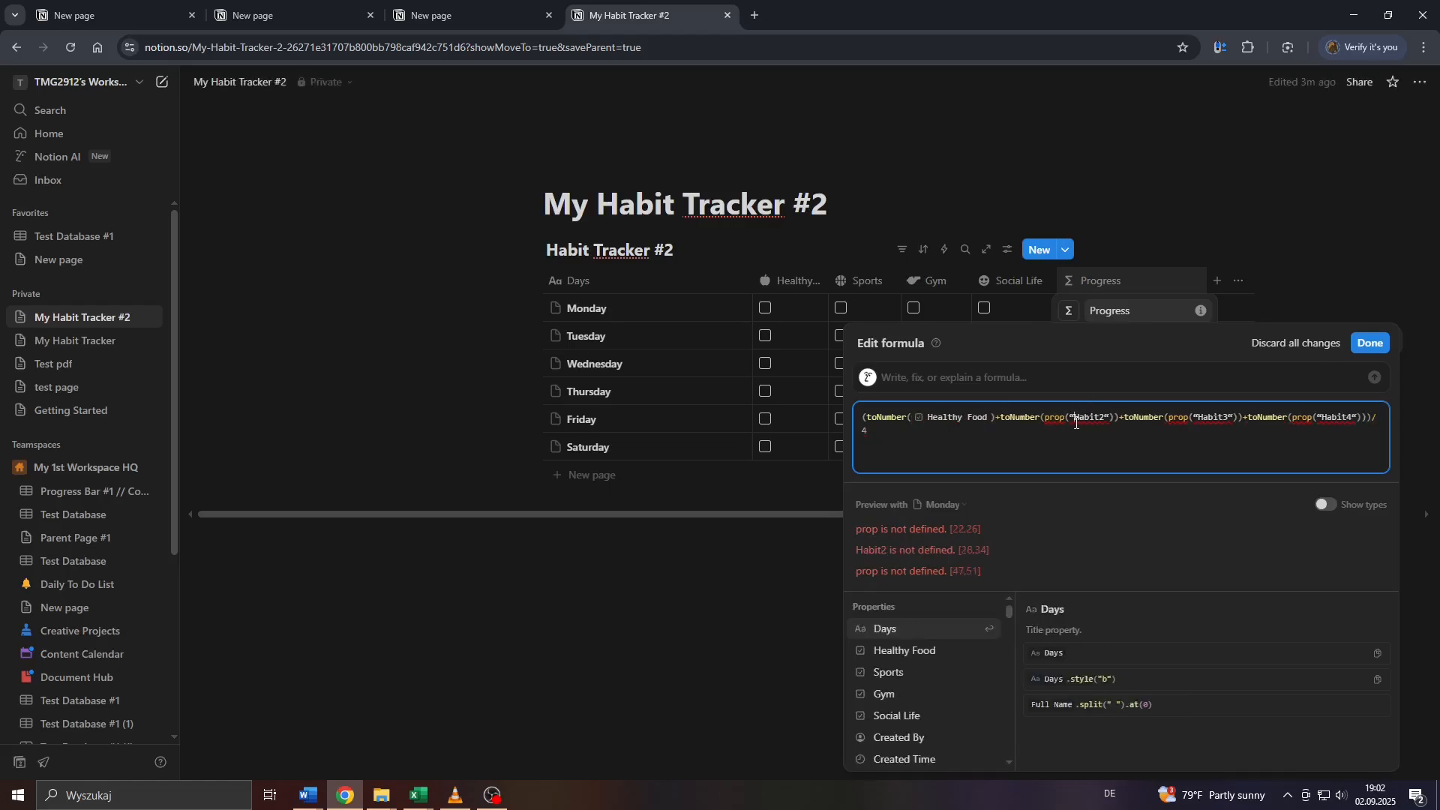
Replace the prop("Habit2") and prop("Habit3") placeholders in the formula with the Sports and Gym properties.
{"action": "left_click_drag", "start_coordinate": [1076, 424], "coordinate": [1098, 424]}
{"action": "type", "text": "Spor"}
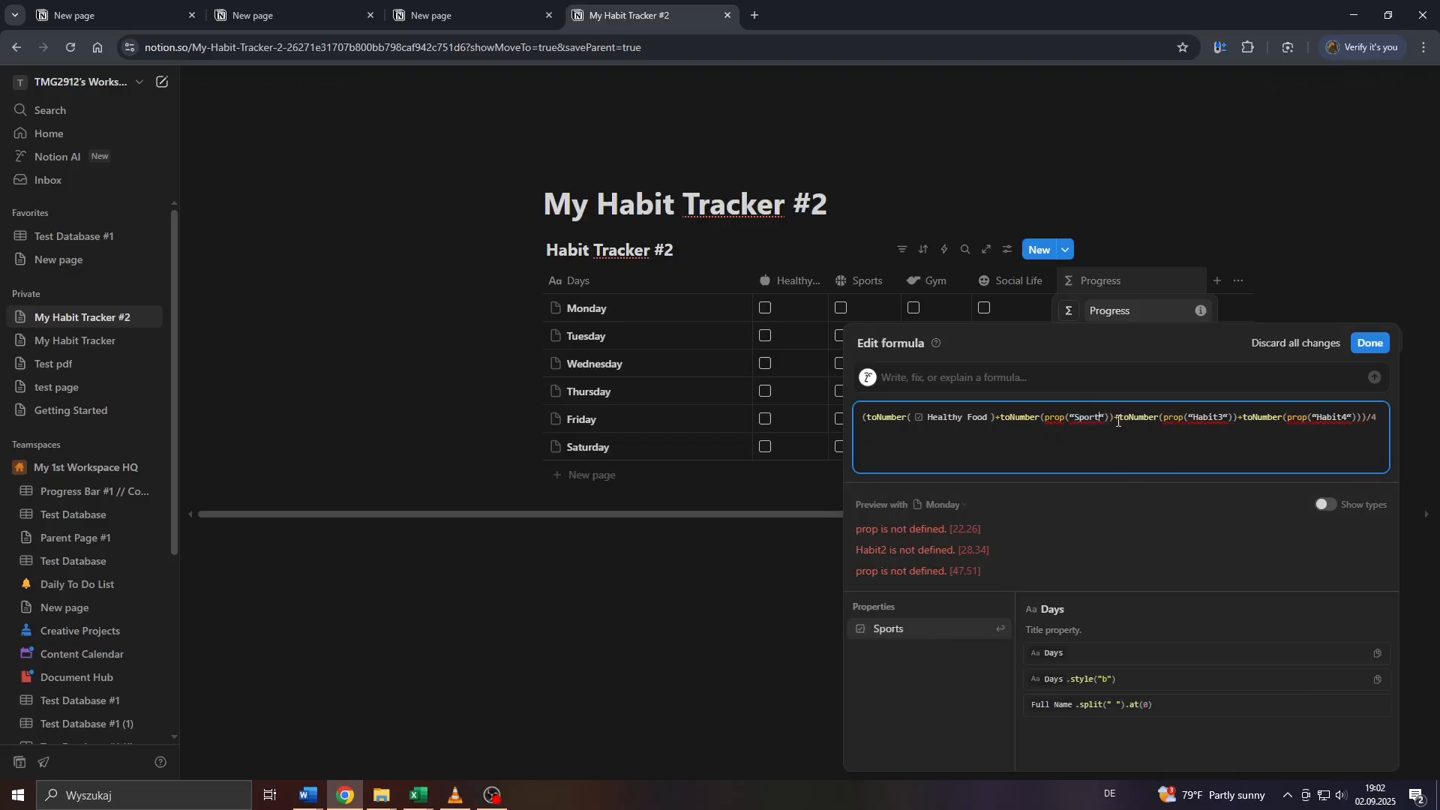
{"action": "key", "text": "Return"}
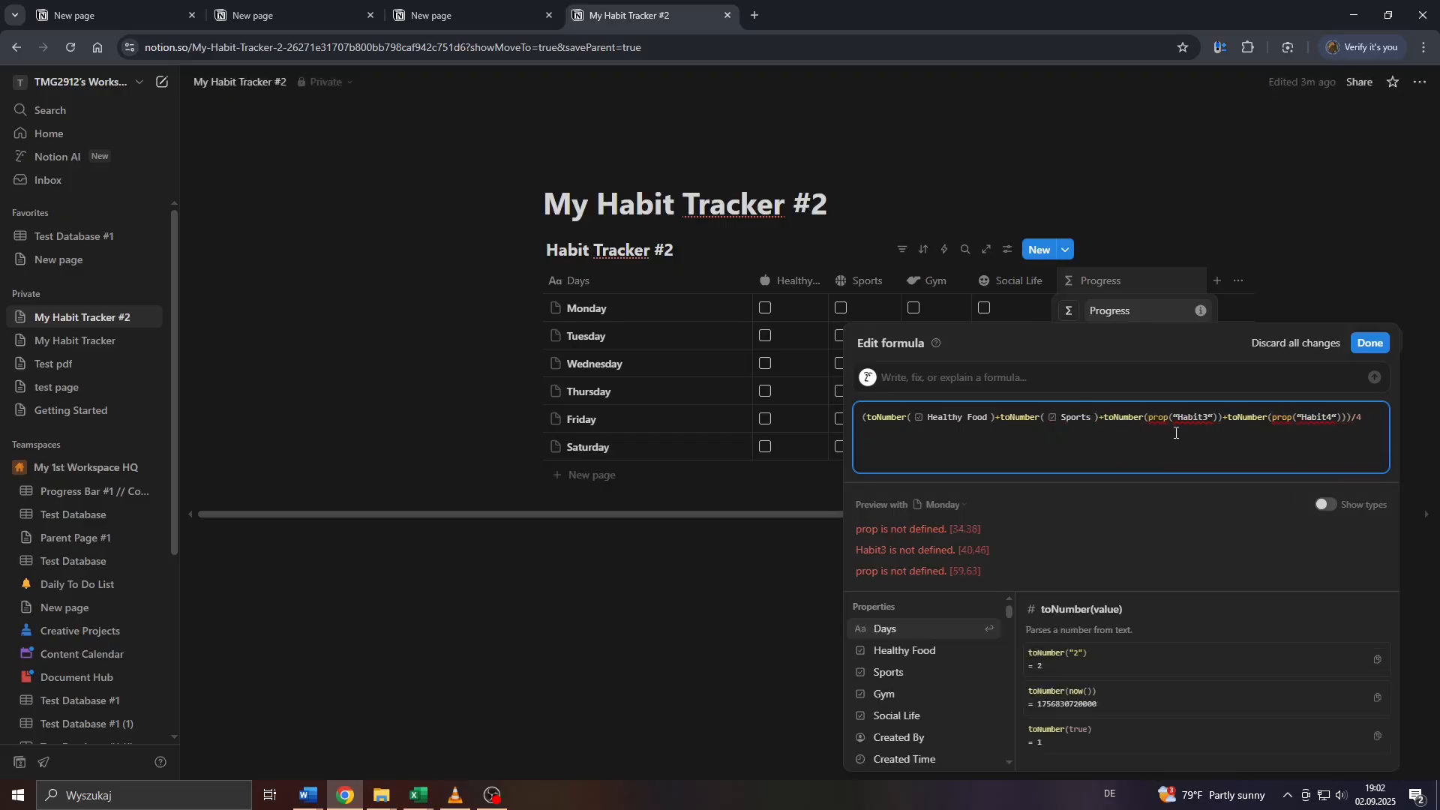
{"action": "left_click_drag", "start_coordinate": [1178, 422], "coordinate": [1207, 420]}
{"action": "type", "text": "Gy"}
{"action": "key", "text": "Return"}
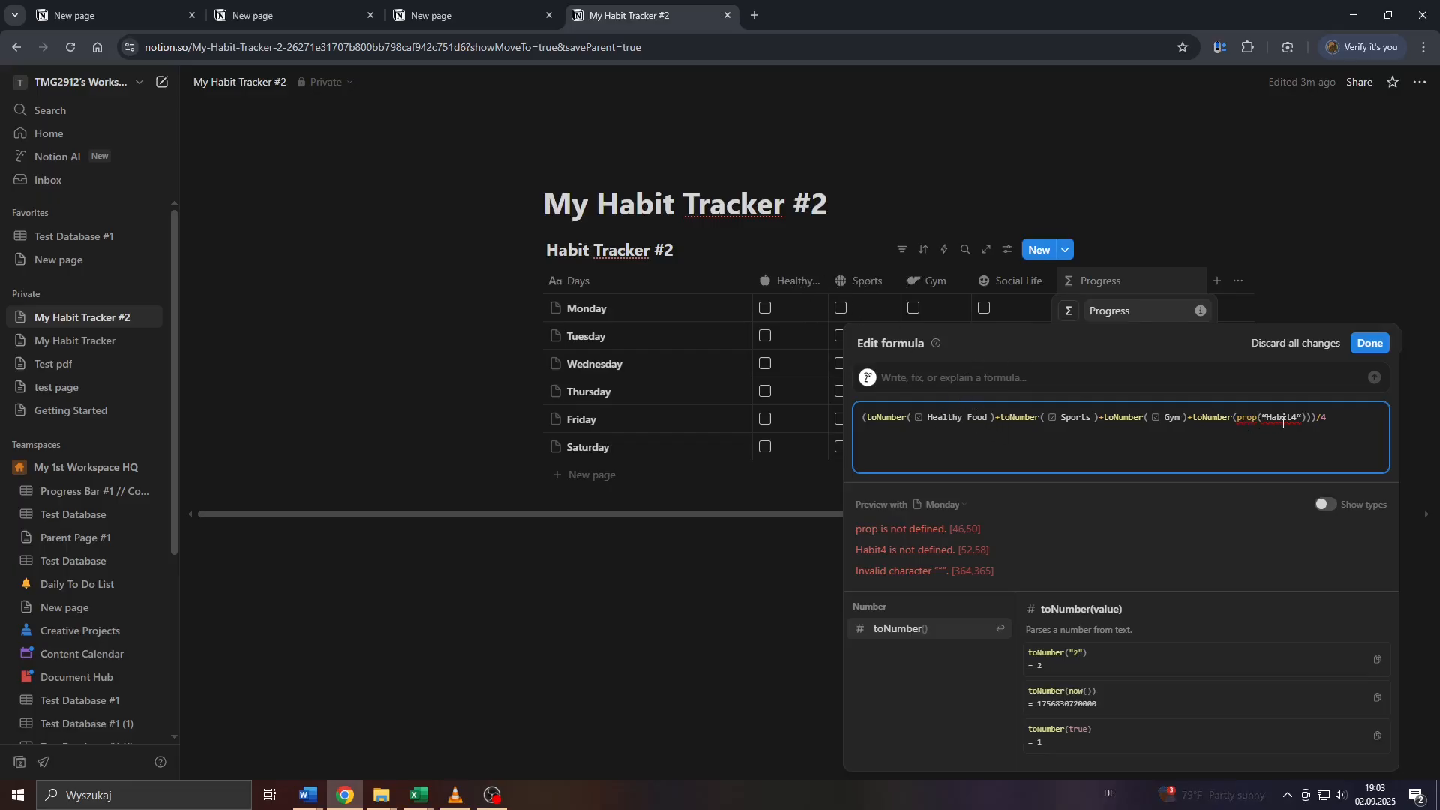
Replace the prop("Habit4") placeholder with the Social Life property, re-enter the /4 divisor, and save the formula.
{"action": "left_click_drag", "start_coordinate": [1266, 418], "coordinate": [1297, 422]}
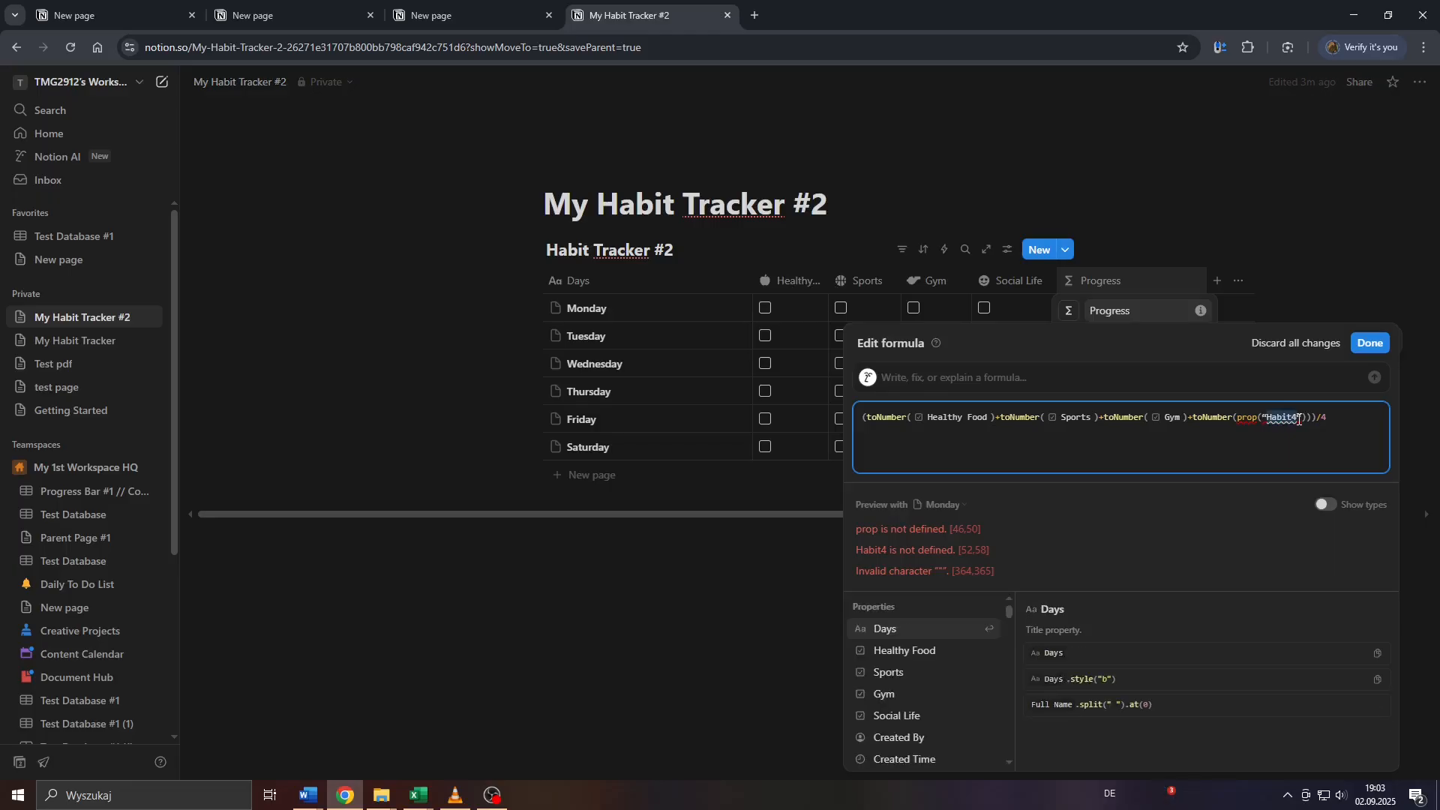
{"action": "type", "text": "Social Lif"}
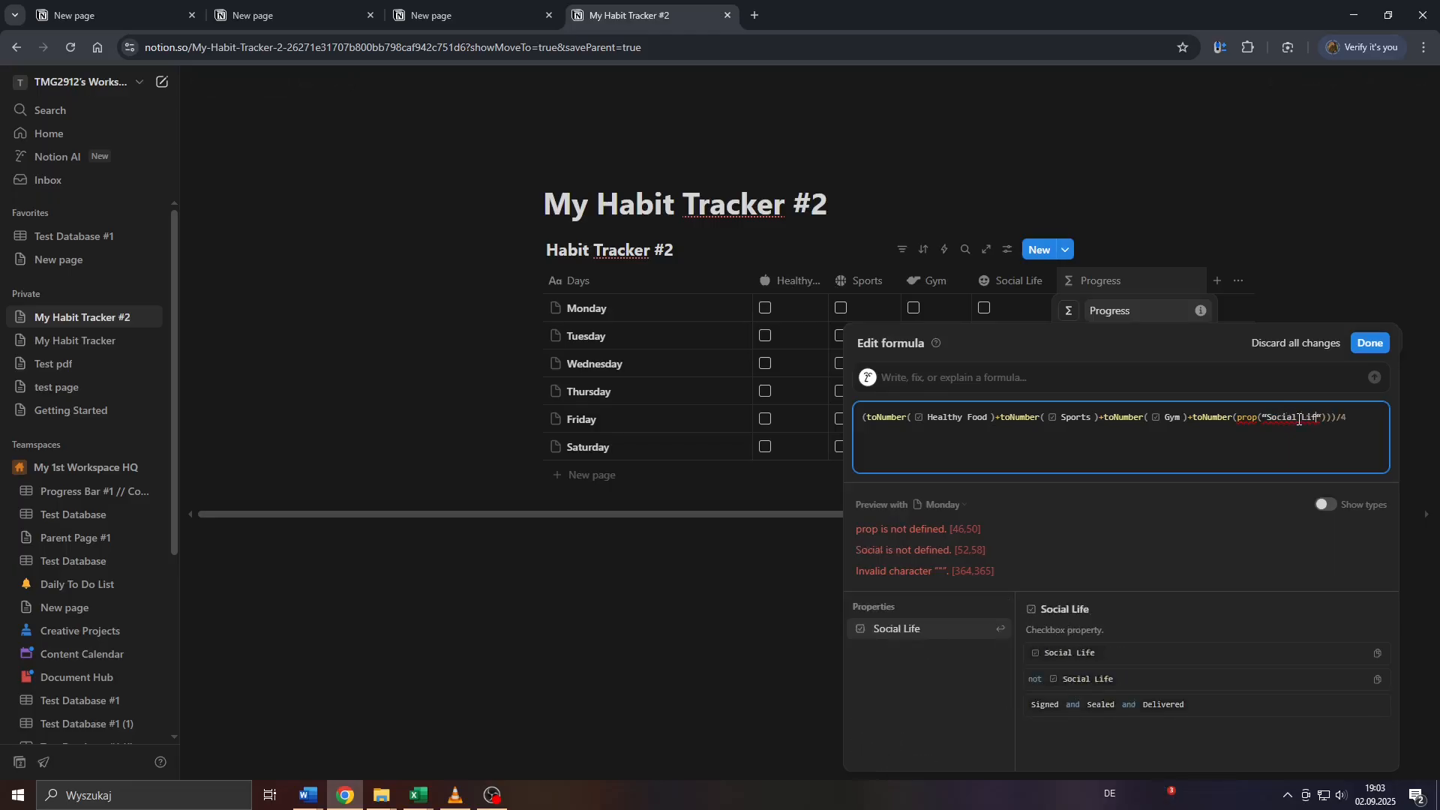
{"action": "key", "text": "Return"}
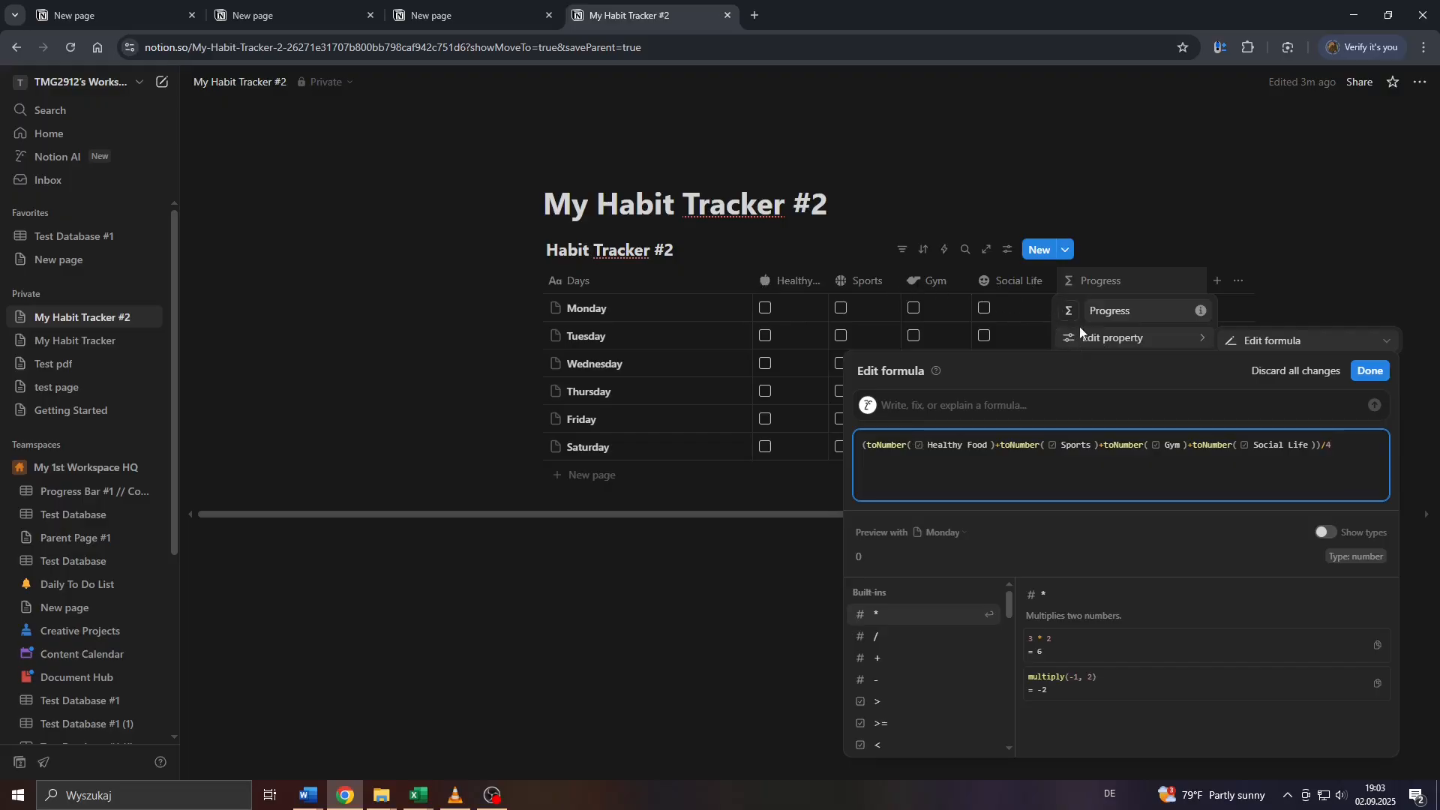
{"action": "key", "text": "BackSpace"}
{"action": "key", "text": "BackSpace"}
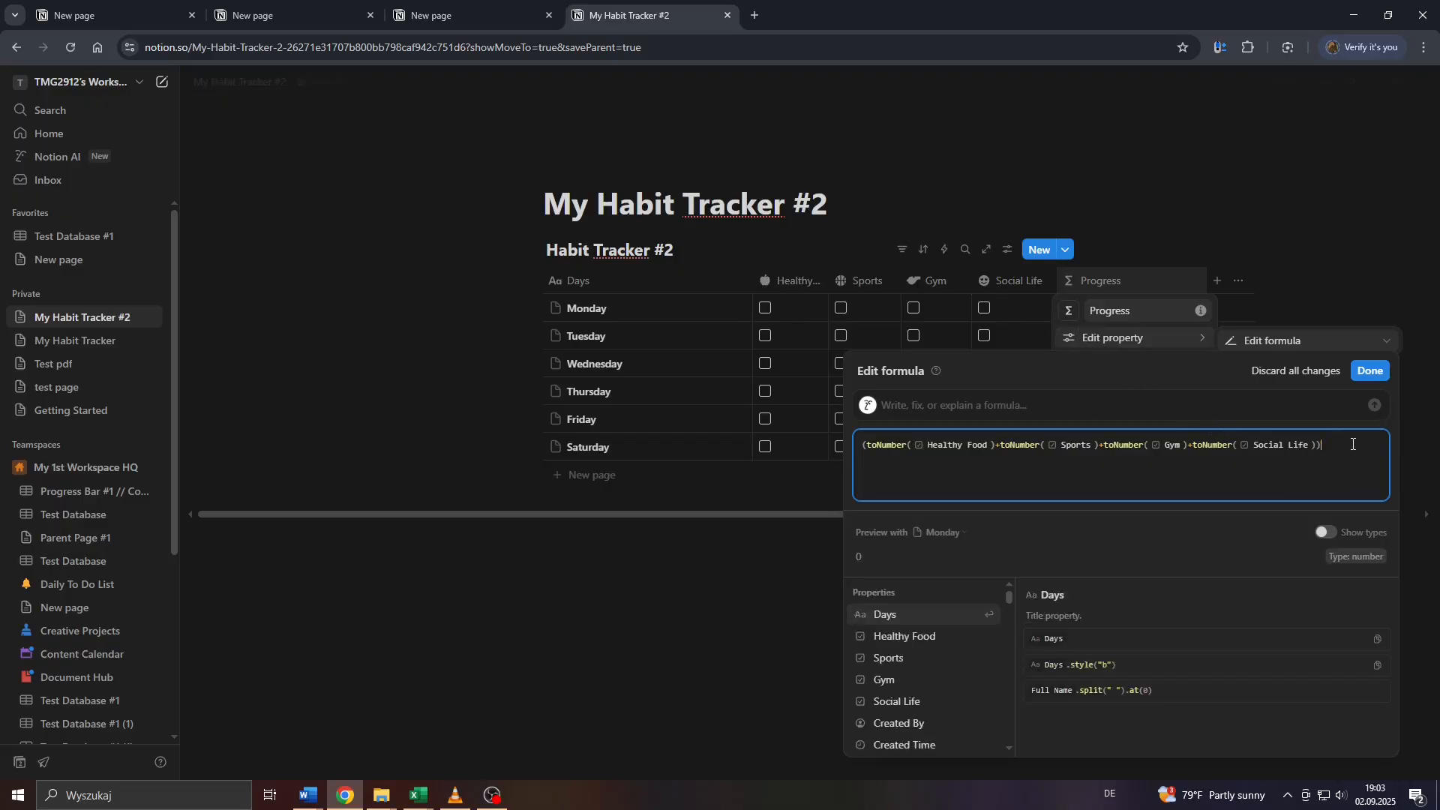
{"action": "type", "text": "/4"}
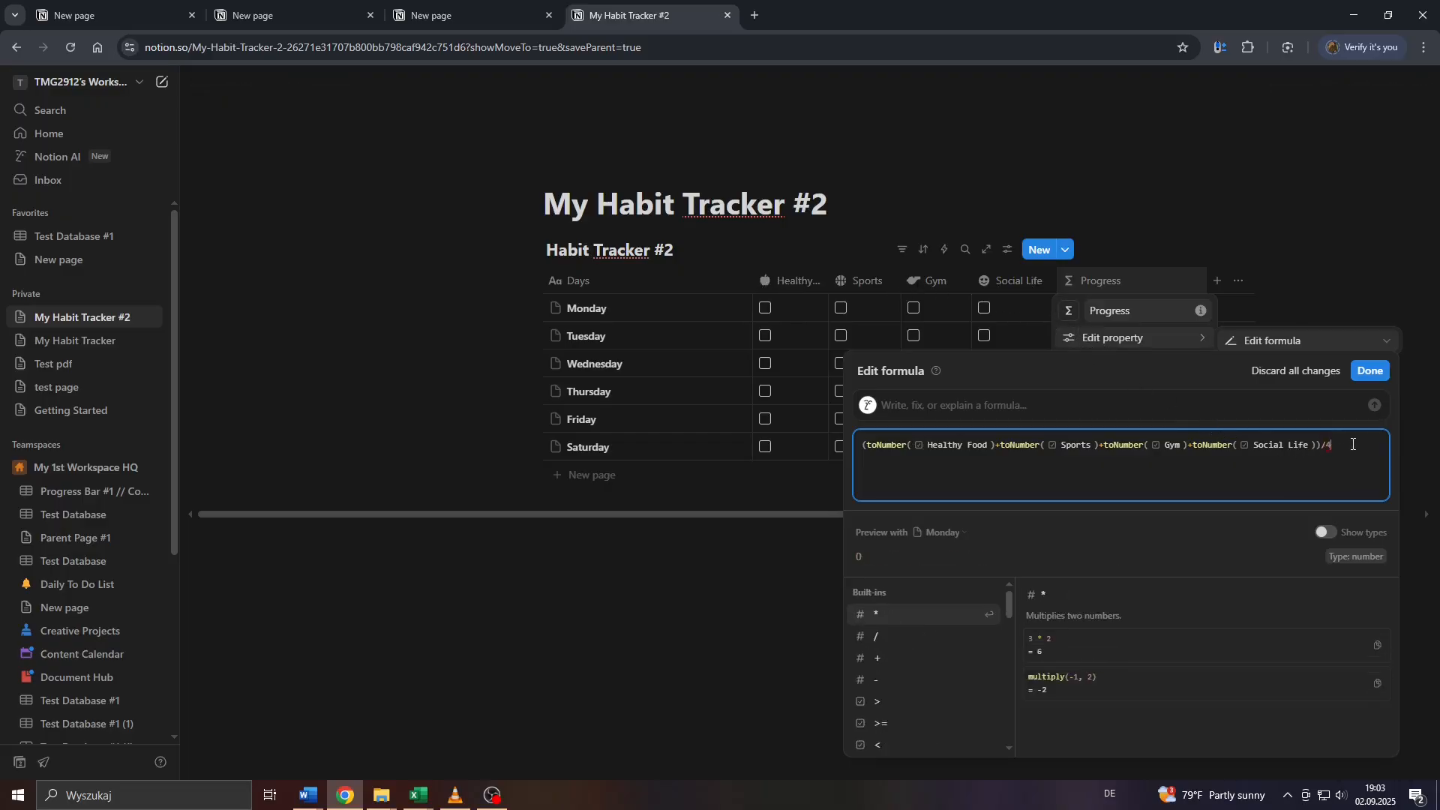
{"action": "left_click", "coordinate": [1371, 372]}
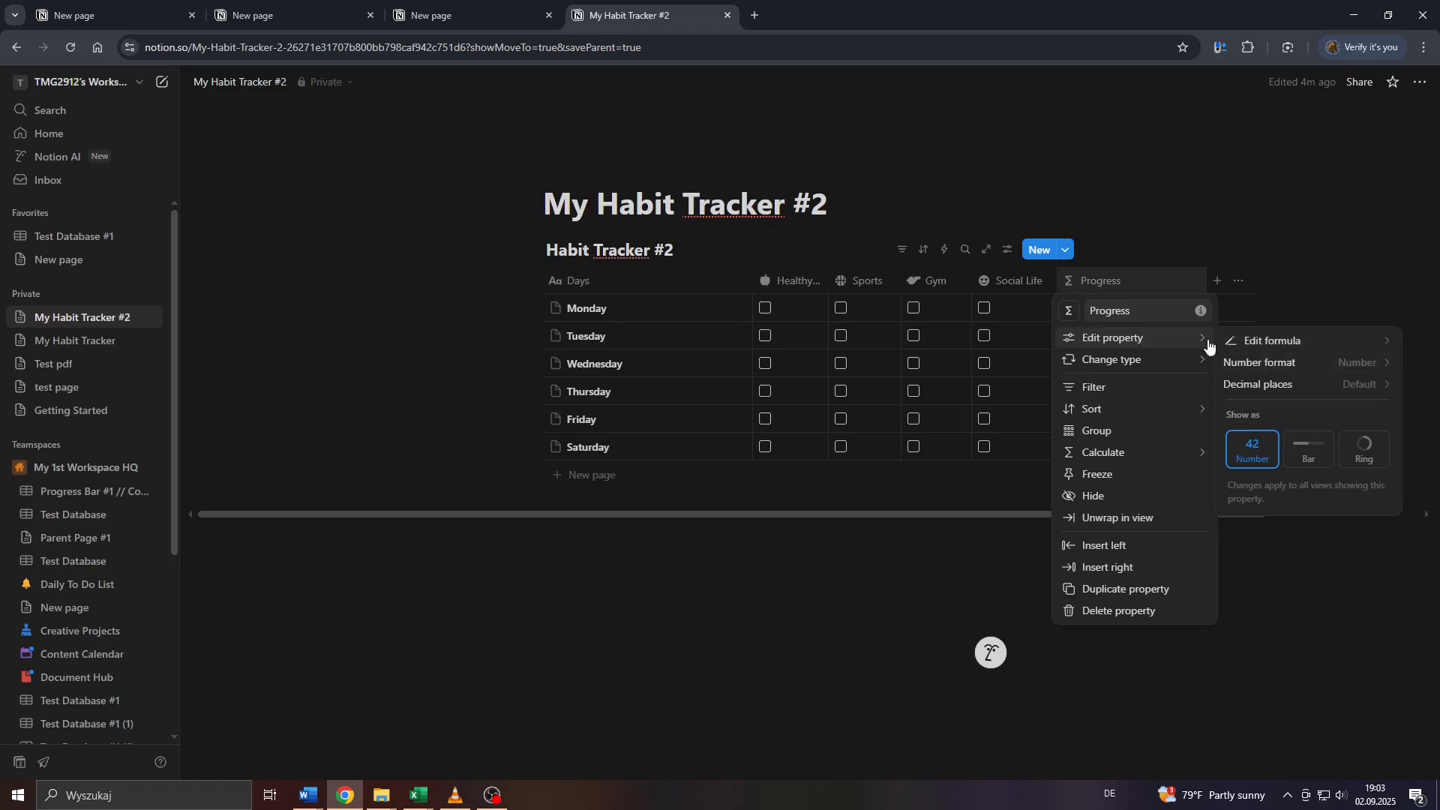
Set the Progress property's number format to Percent and show it as a bar.
{"action": "left_click", "coordinate": [1303, 371]}
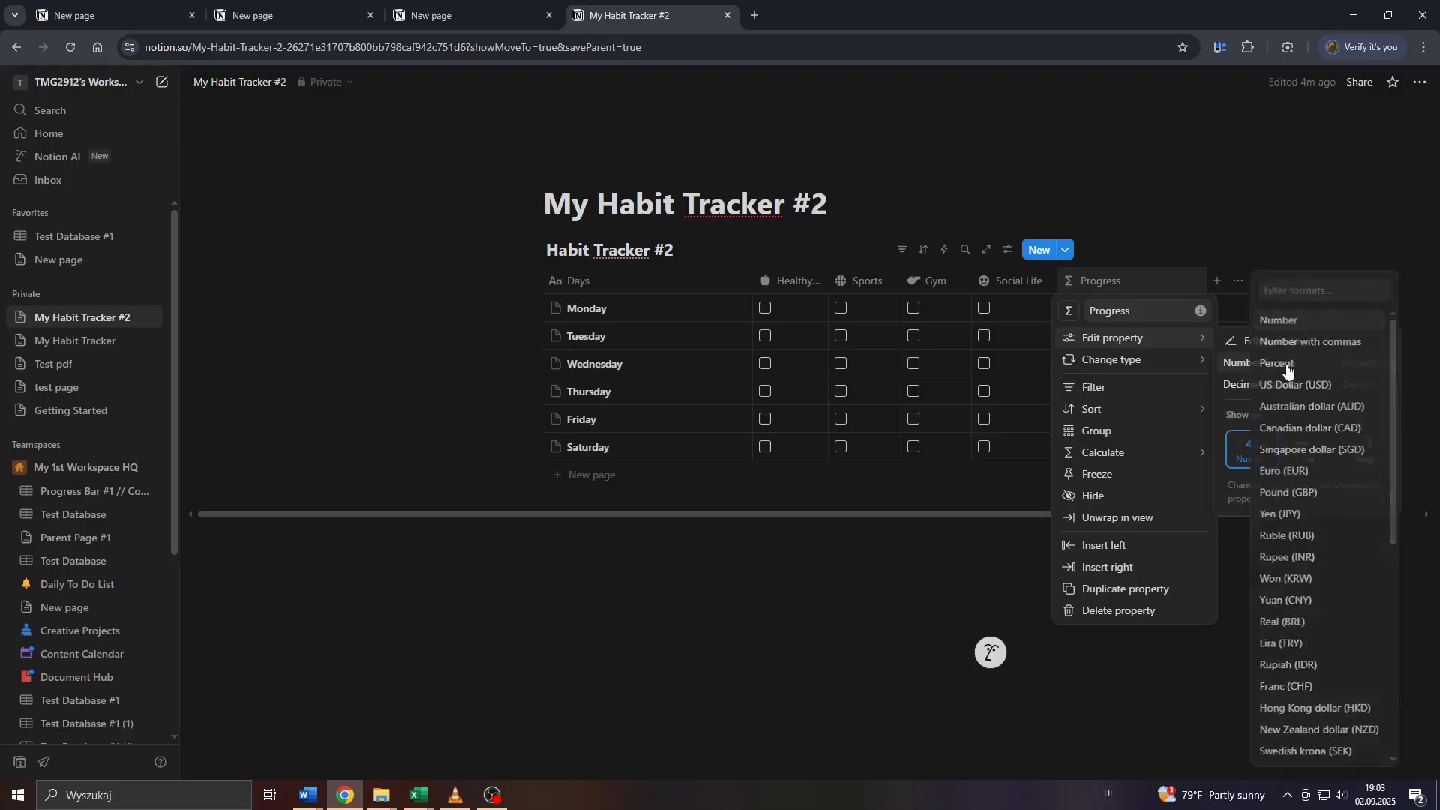
{"action": "left_click", "coordinate": [1291, 365]}
{"action": "left_click", "coordinate": [1306, 444]}
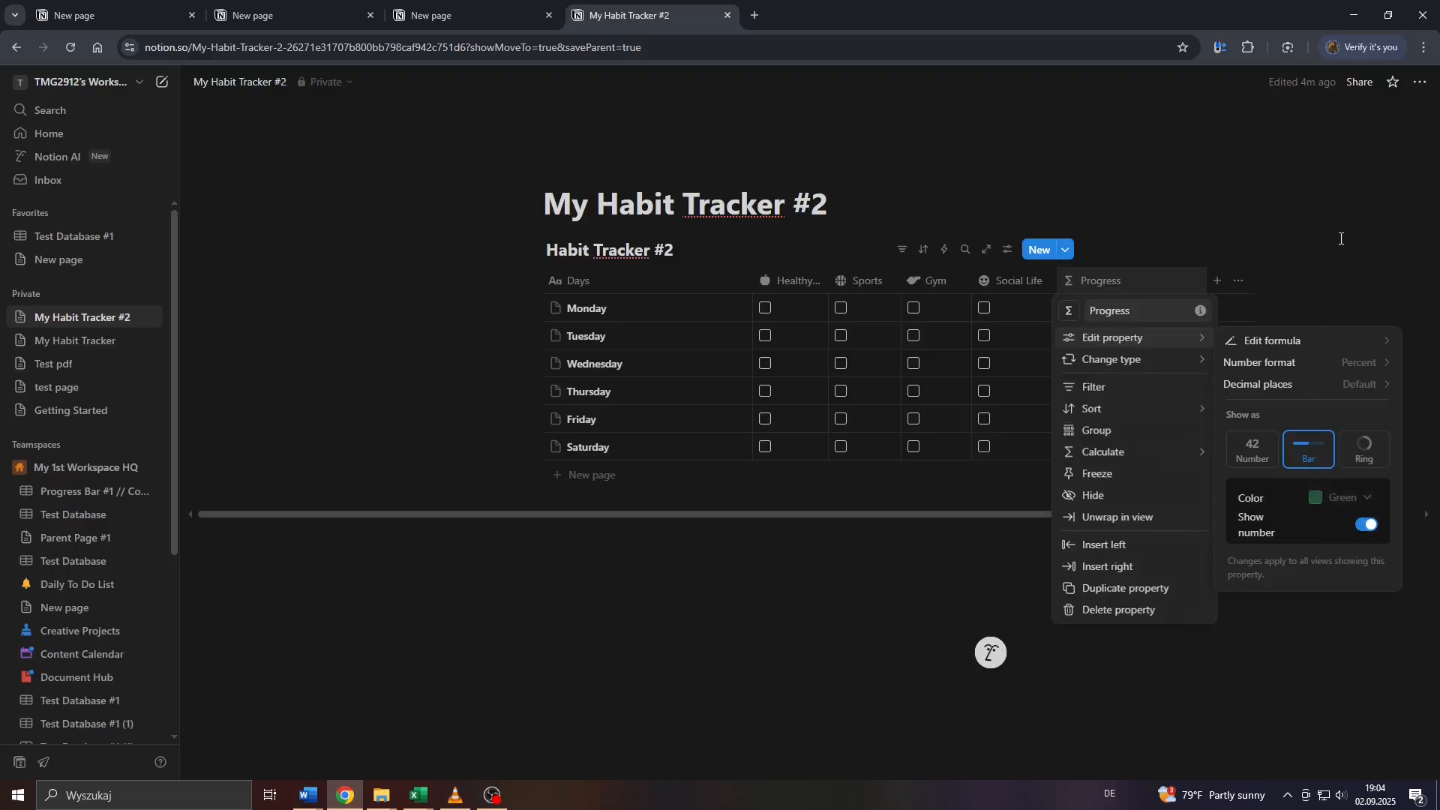
{"action": "left_click", "coordinate": [1273, 237]}
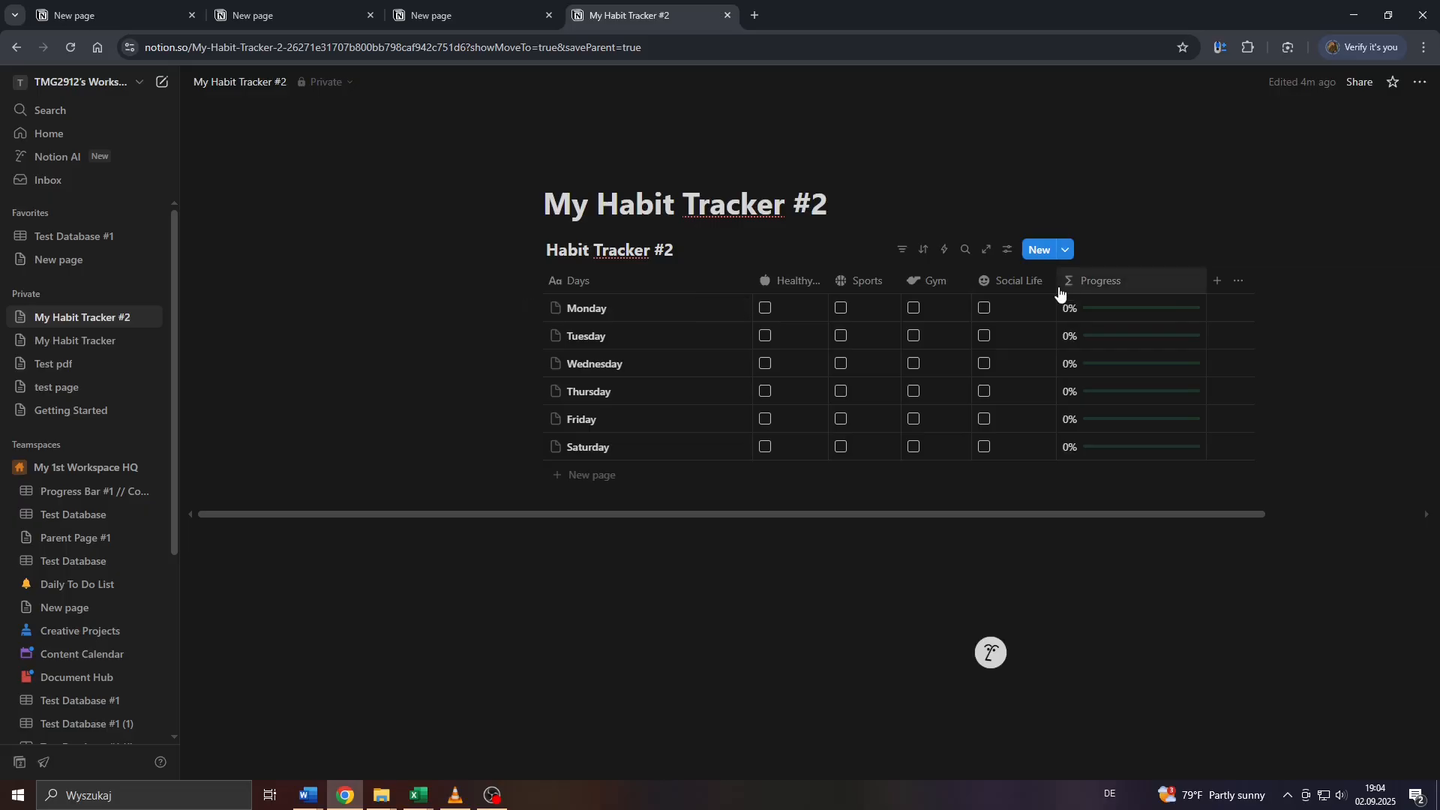
Add a Sunday row below Saturday in the habit tracker table.
{"action": "scroll", "coordinate": [1060, 292], "scroll_direction": "up", "scroll_amount": 3}
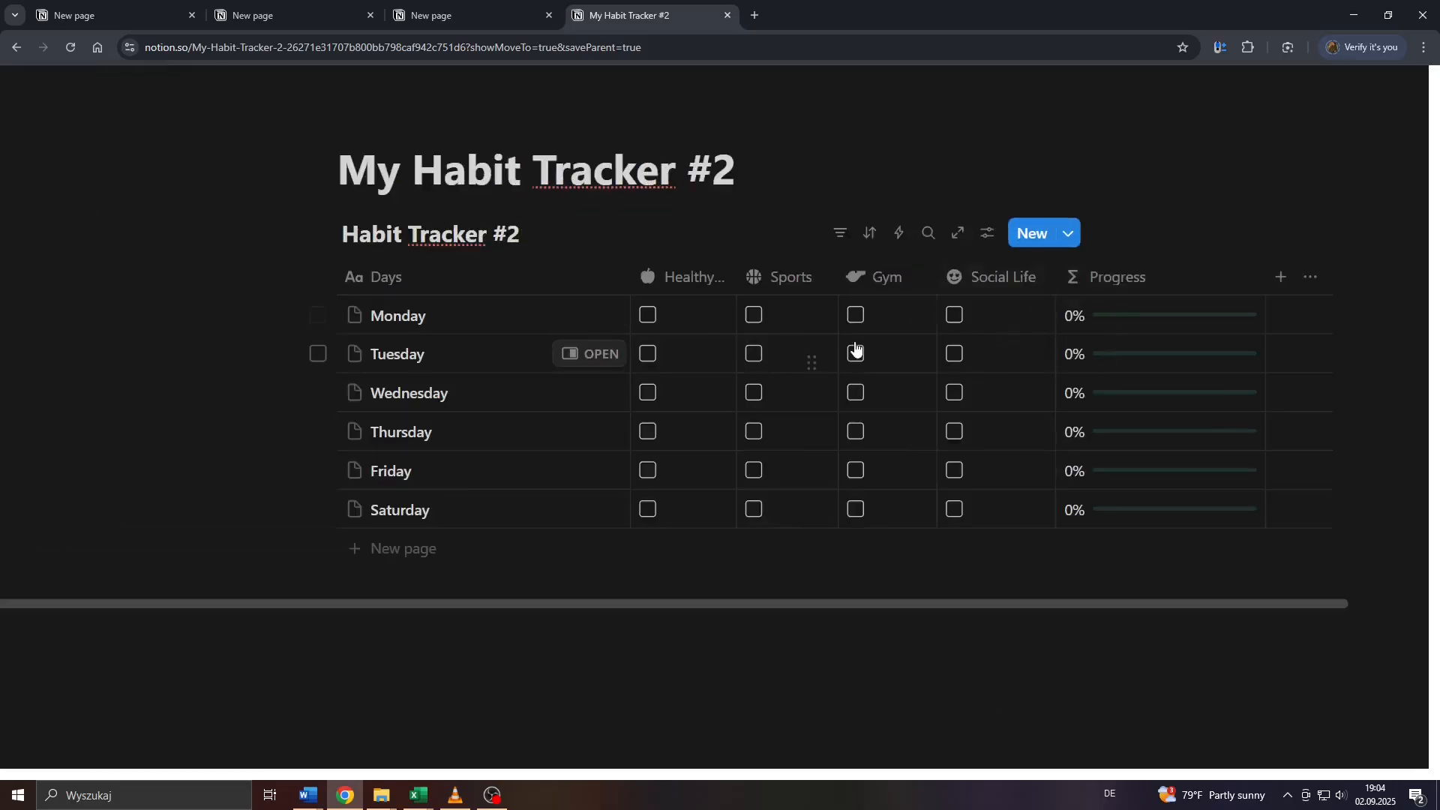
{"action": "scroll", "coordinate": [857, 350], "scroll_direction": "down", "scroll_amount": 1}
{"action": "scroll", "coordinate": [856, 349], "scroll_direction": "down", "scroll_amount": 2}
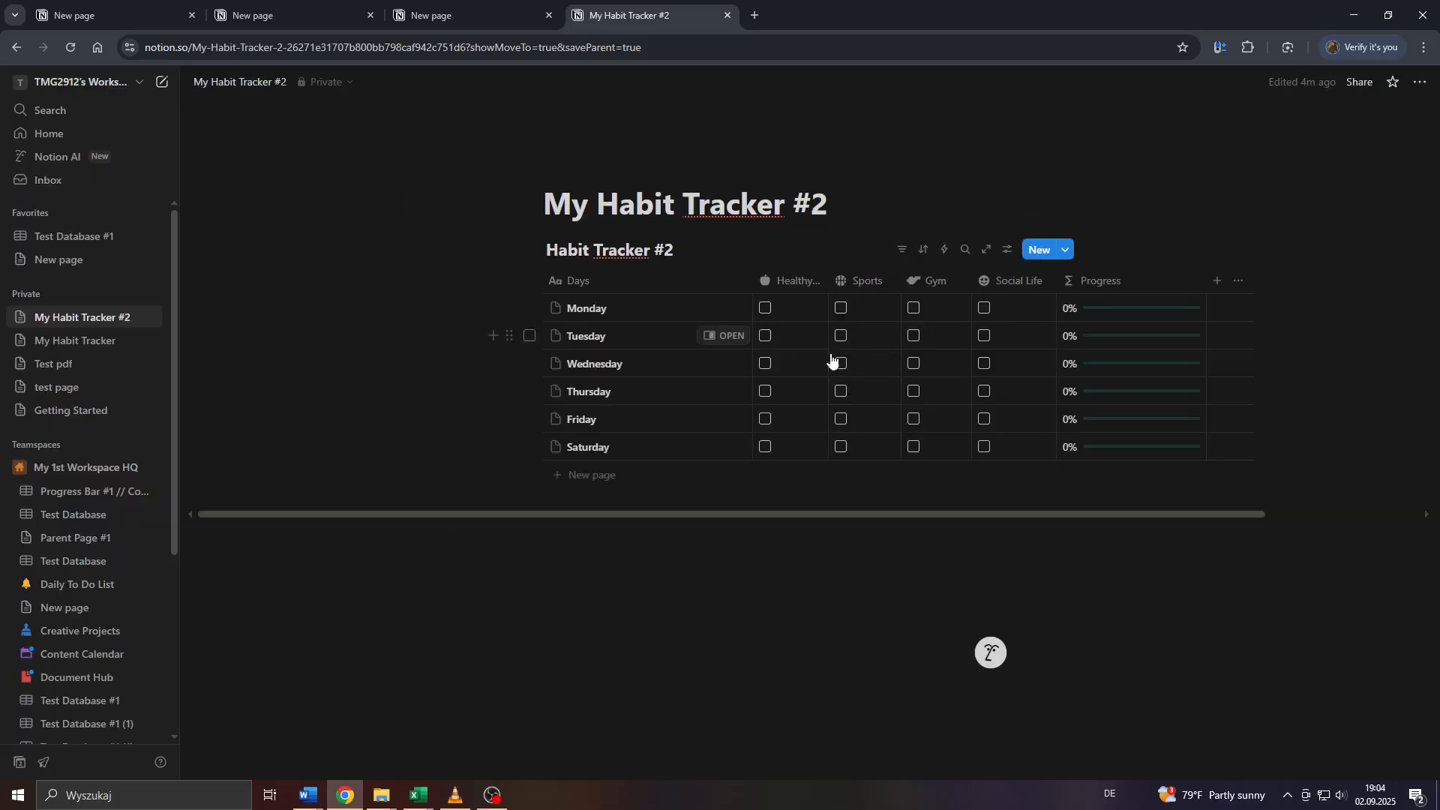
{"action": "left_click", "coordinate": [603, 482]}
{"action": "type", "text": "Sunday"}
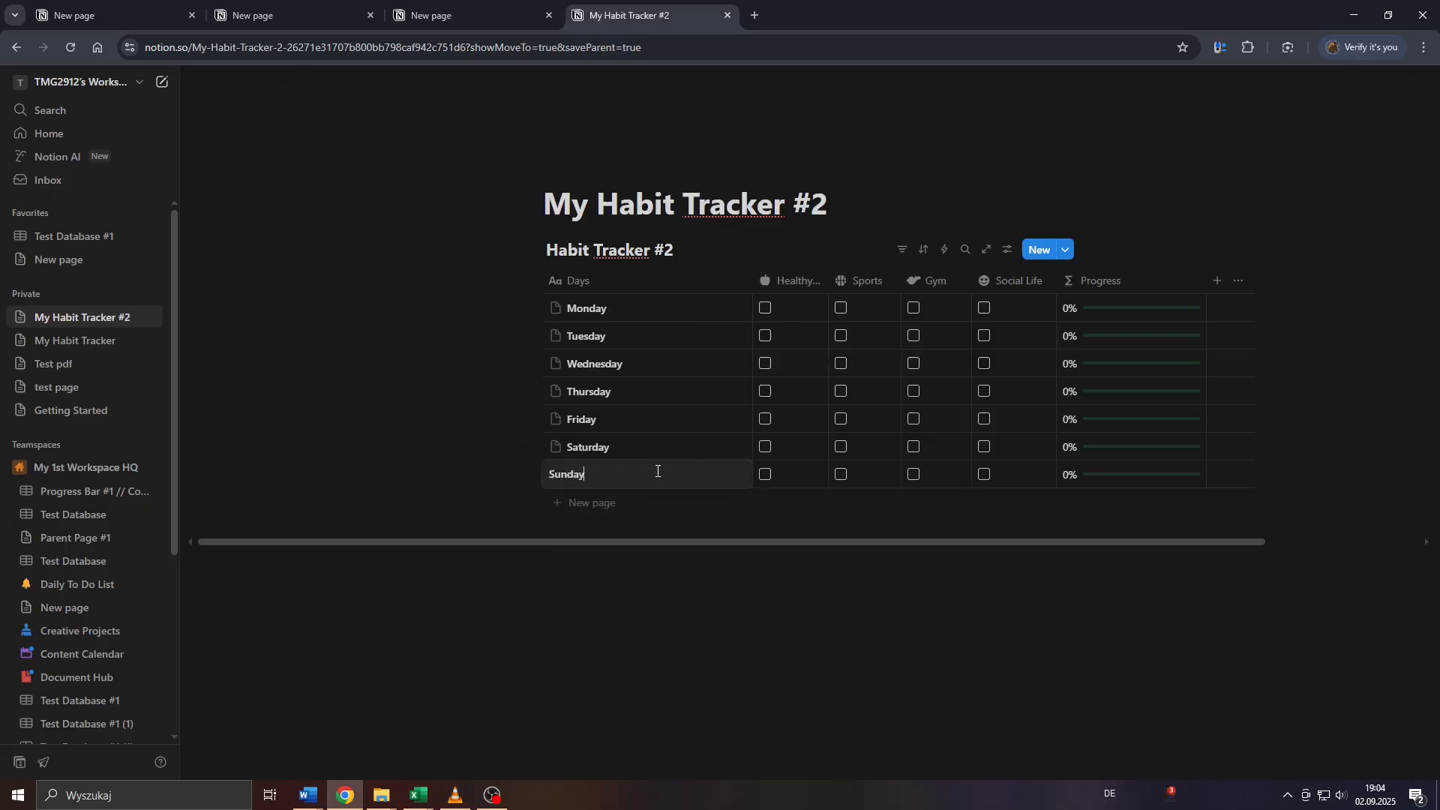
{"action": "key", "text": "Escape"}
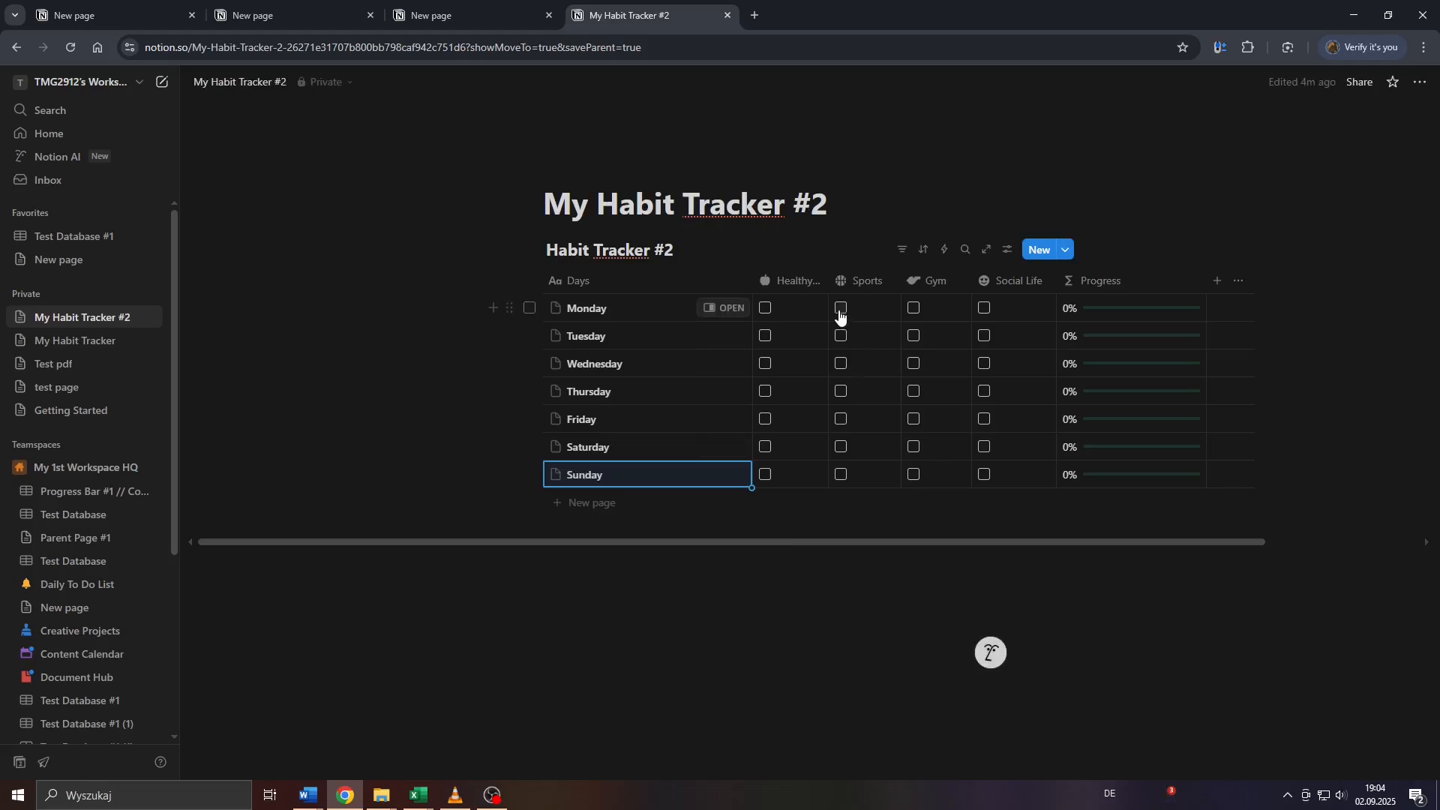
Mark Healthy Food, Sports and Gym as done for Monday and examine Monday's progress bar.
{"action": "left_click", "coordinate": [766, 310]}
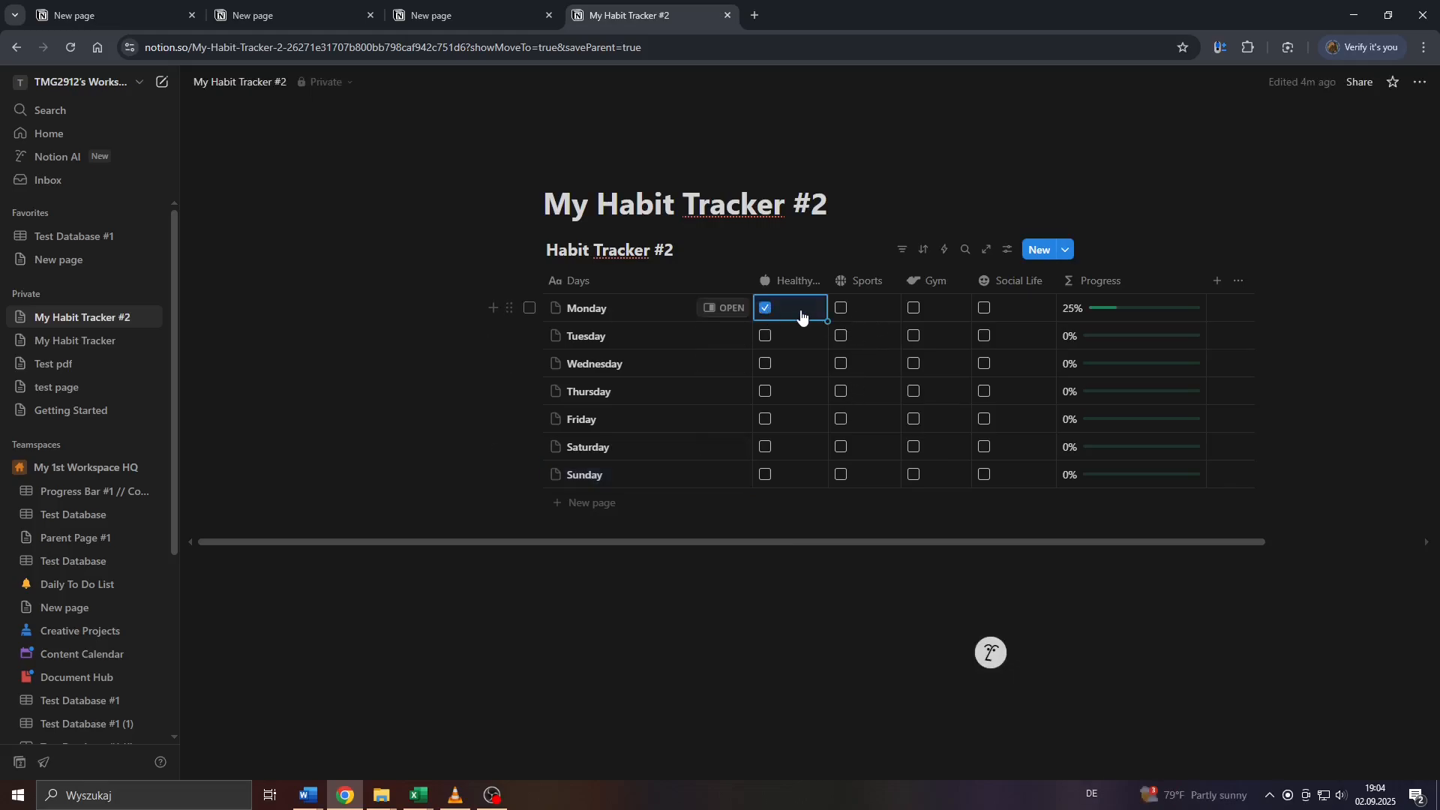
{"action": "left_click", "coordinate": [842, 309]}
{"action": "left_click", "coordinate": [914, 310]}
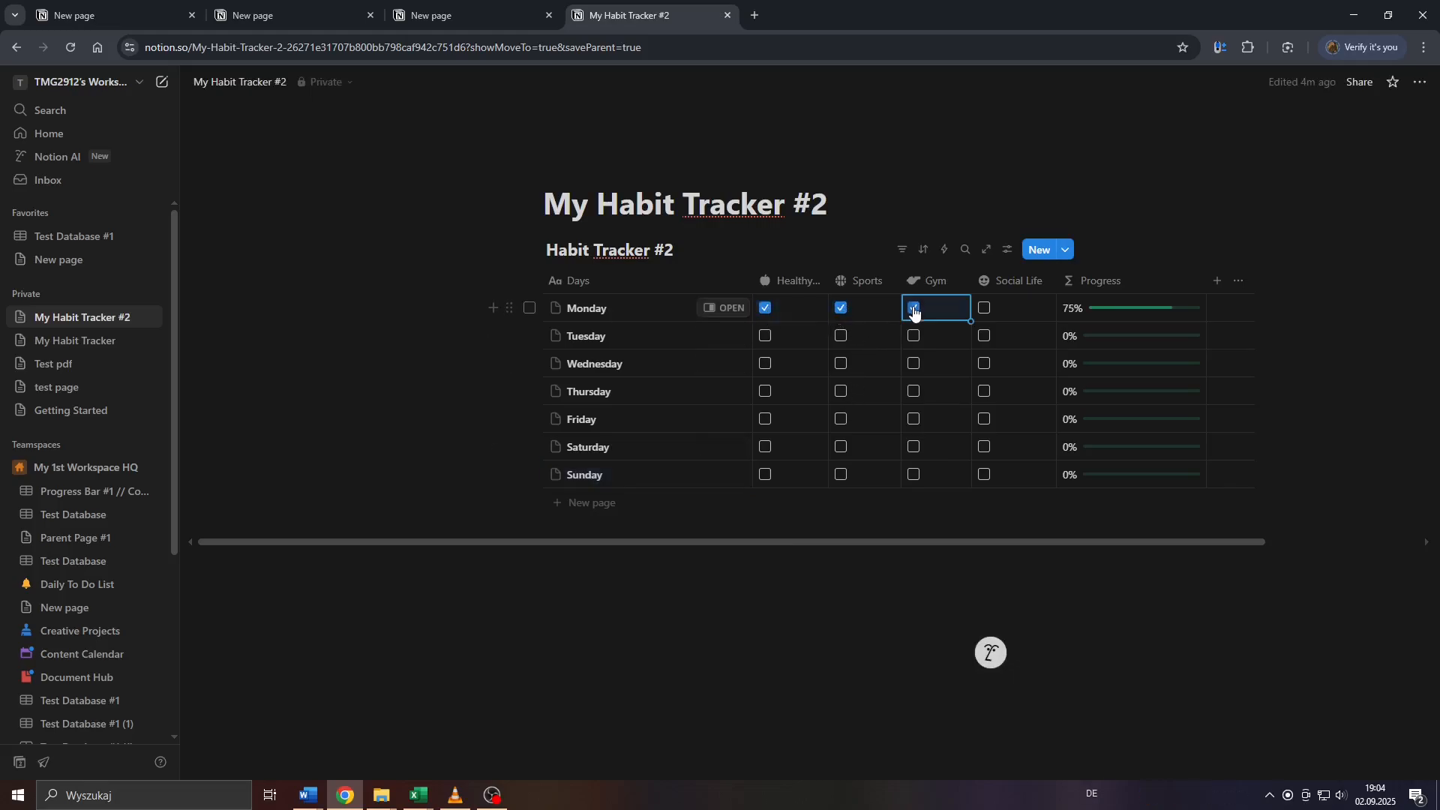
{"action": "scroll", "coordinate": [1127, 300], "scroll_direction": "up", "scroll_amount": 3}
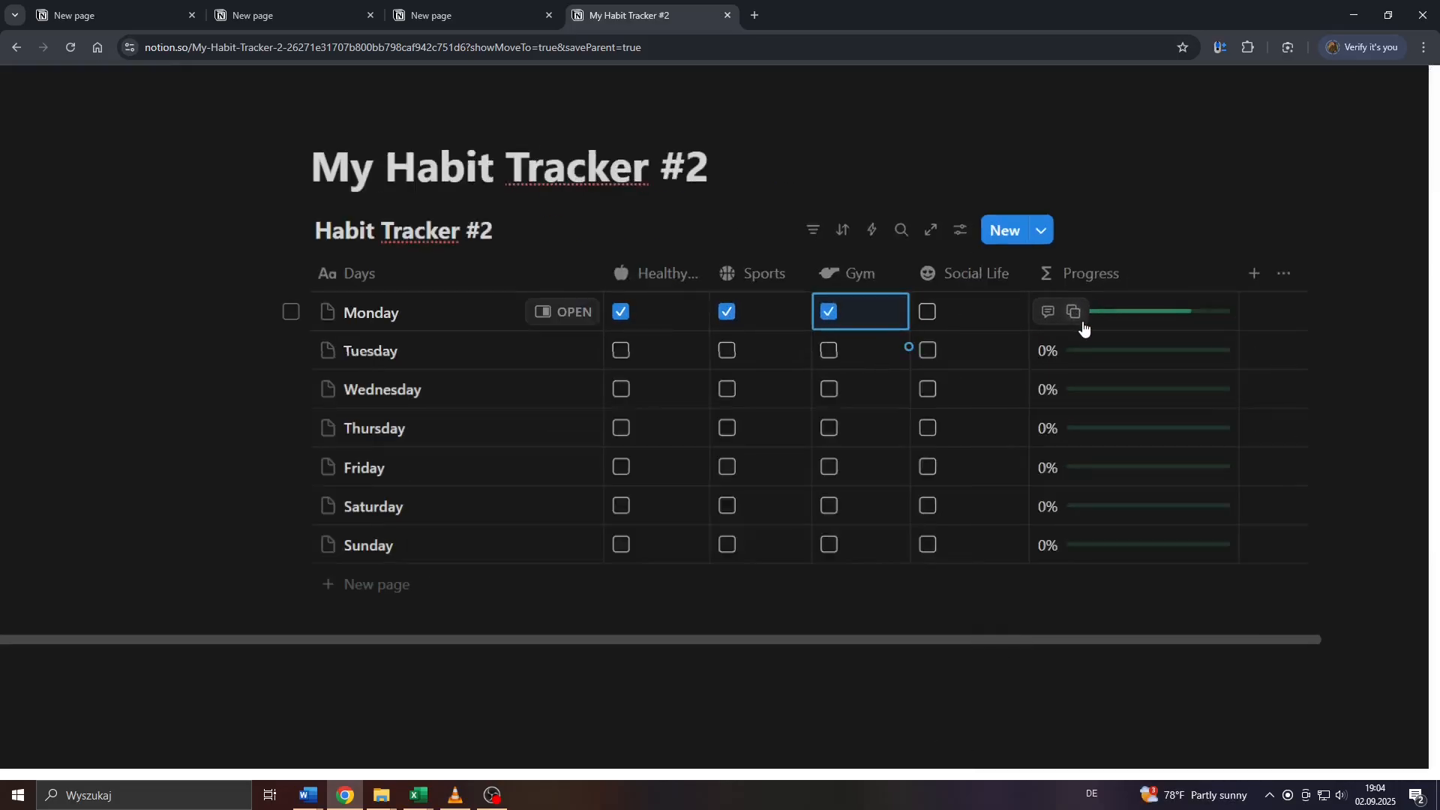
{"action": "scroll", "coordinate": [1061, 344], "scroll_direction": "down", "scroll_amount": 3}
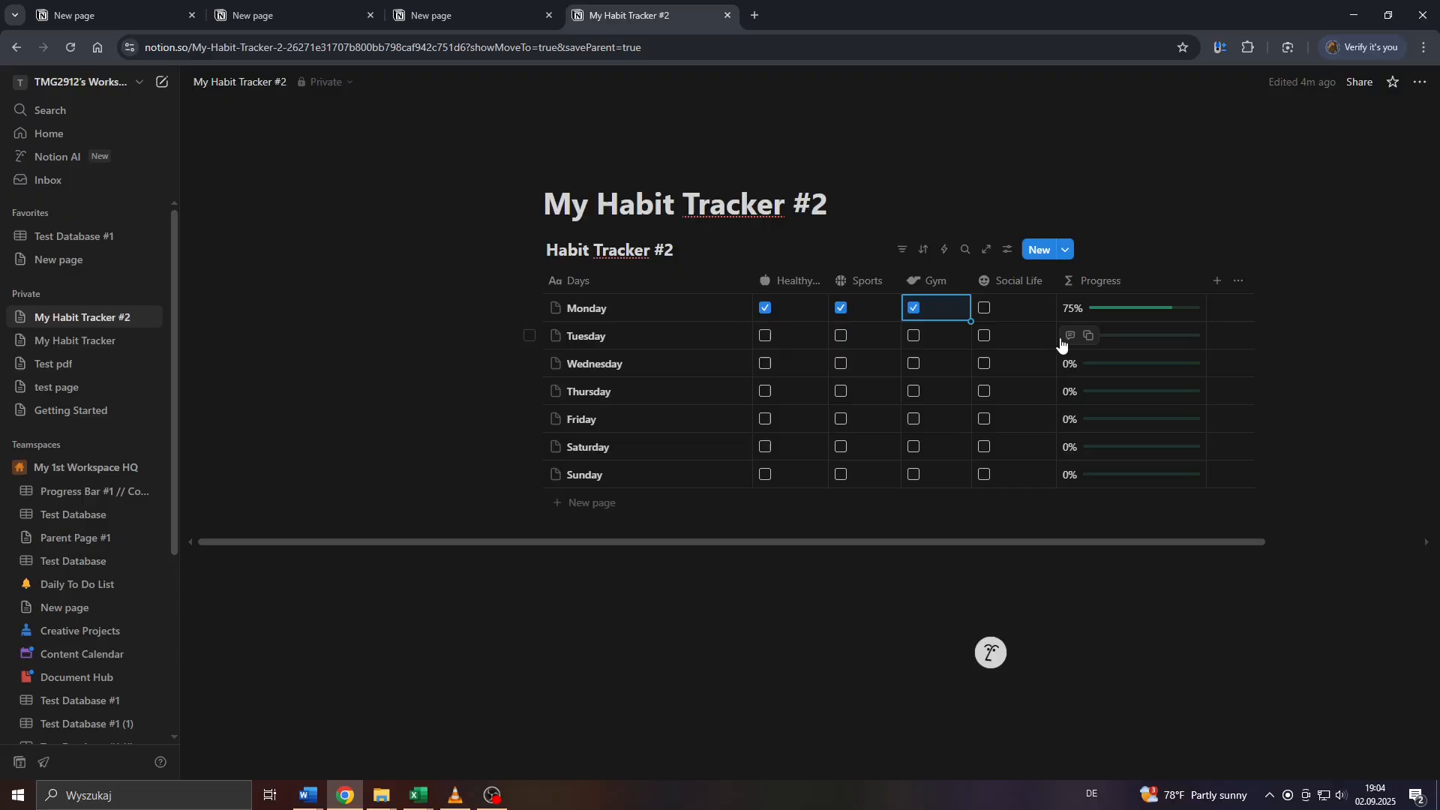
Mark Healthy Food for Tuesday and Wednesday, Social Life for Friday and Saturday, and Gym for Wednesday.
{"action": "left_click", "coordinate": [765, 336]}
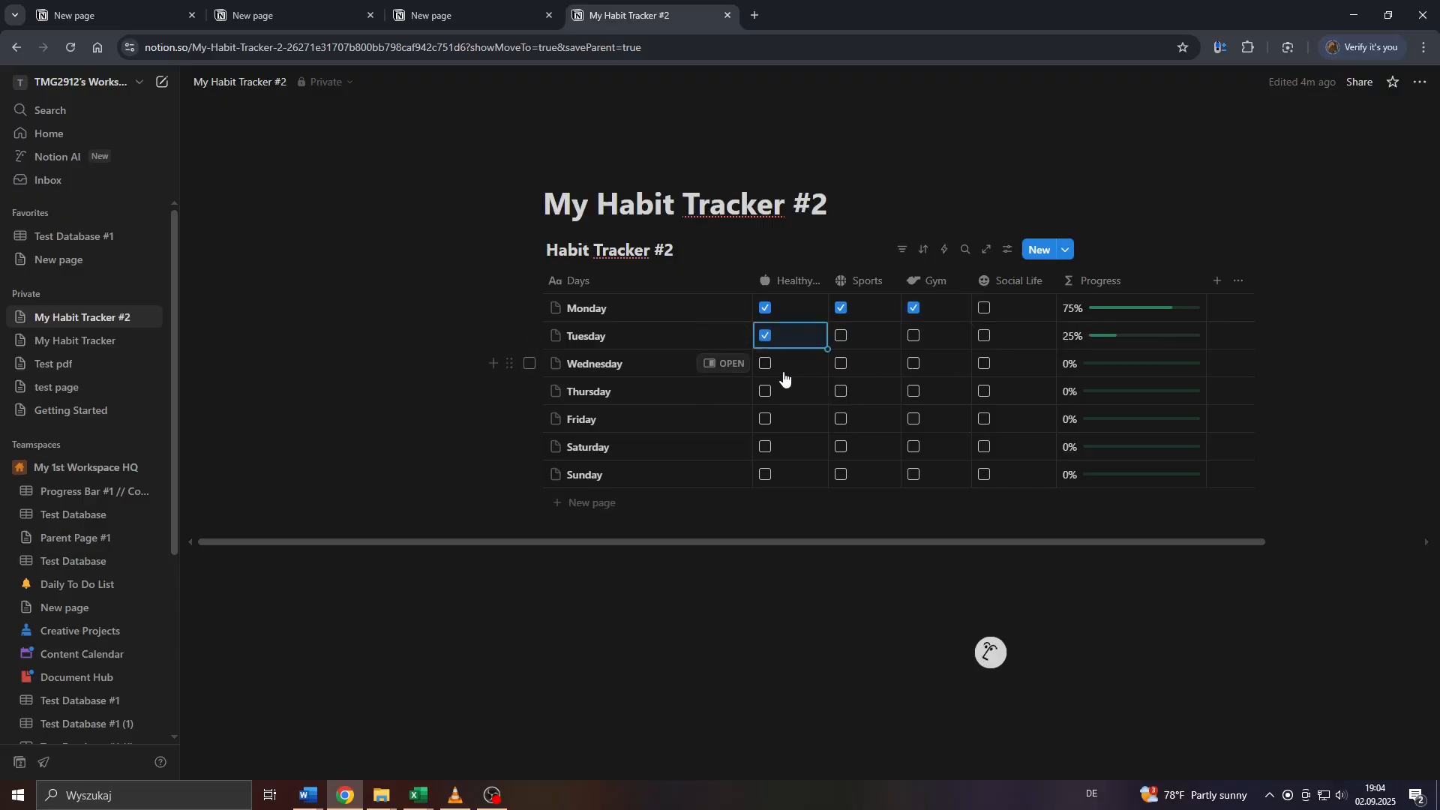
{"action": "left_click", "coordinate": [766, 365]}
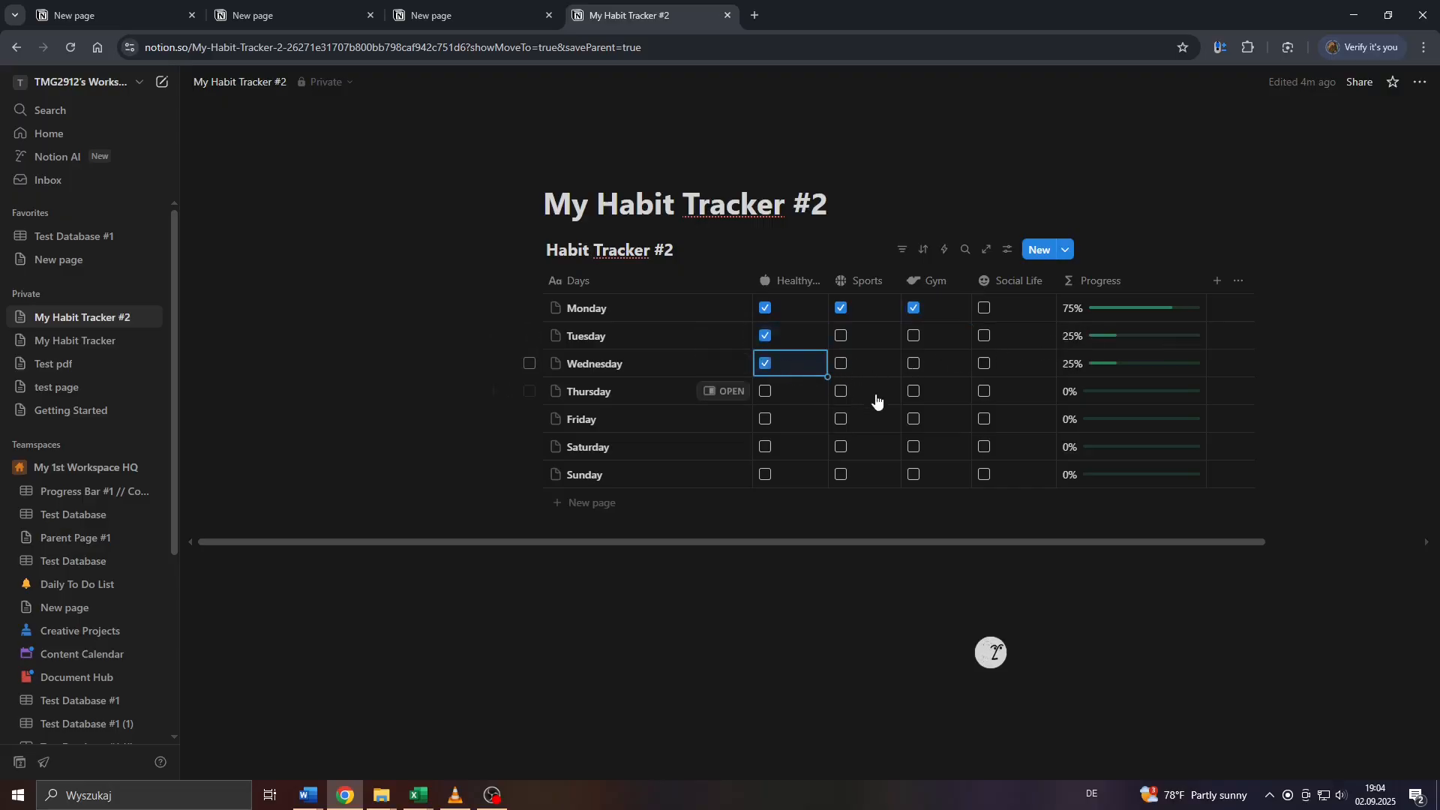
{"action": "left_click", "coordinate": [986, 447]}
{"action": "left_click", "coordinate": [984, 422]}
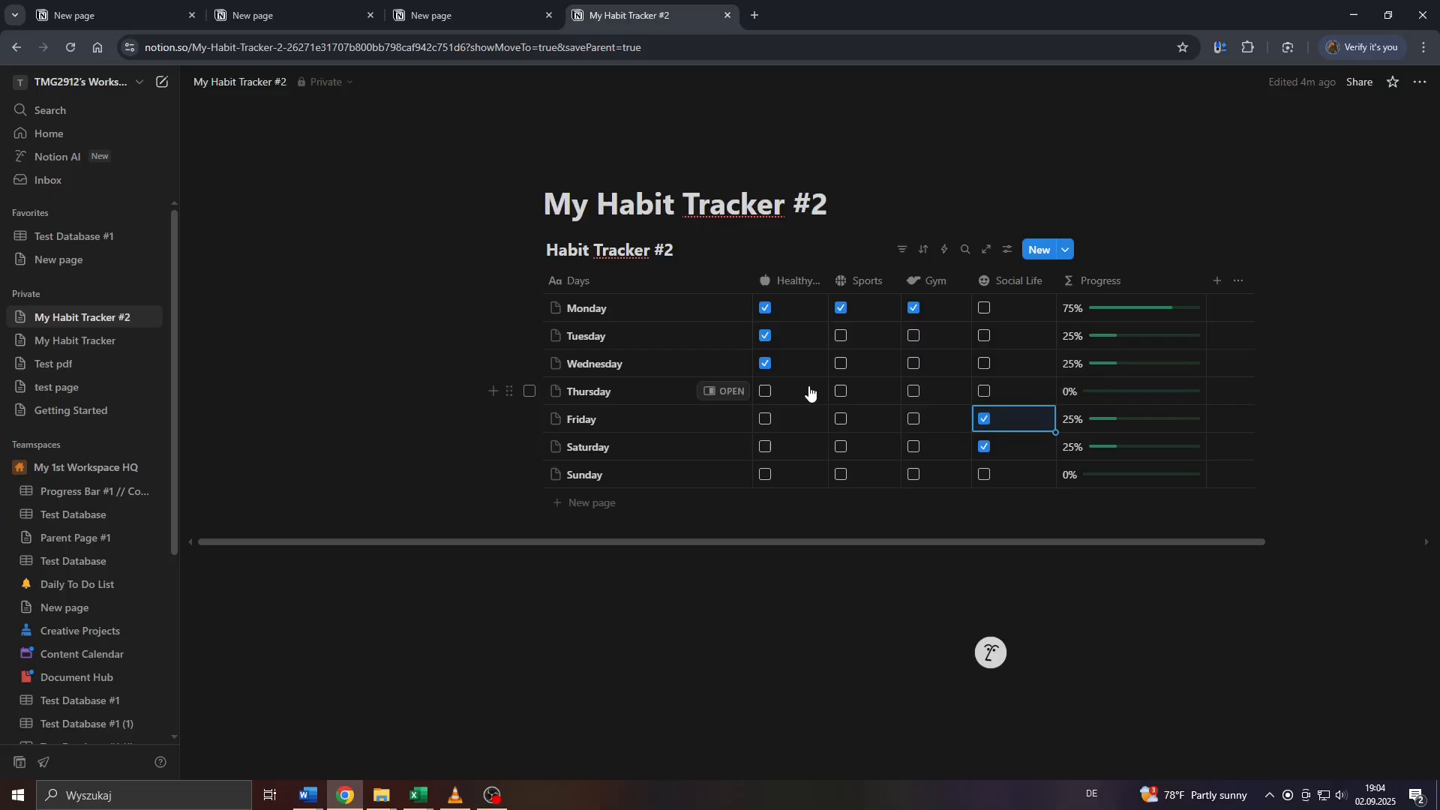
{"action": "left_click", "coordinate": [922, 396]}
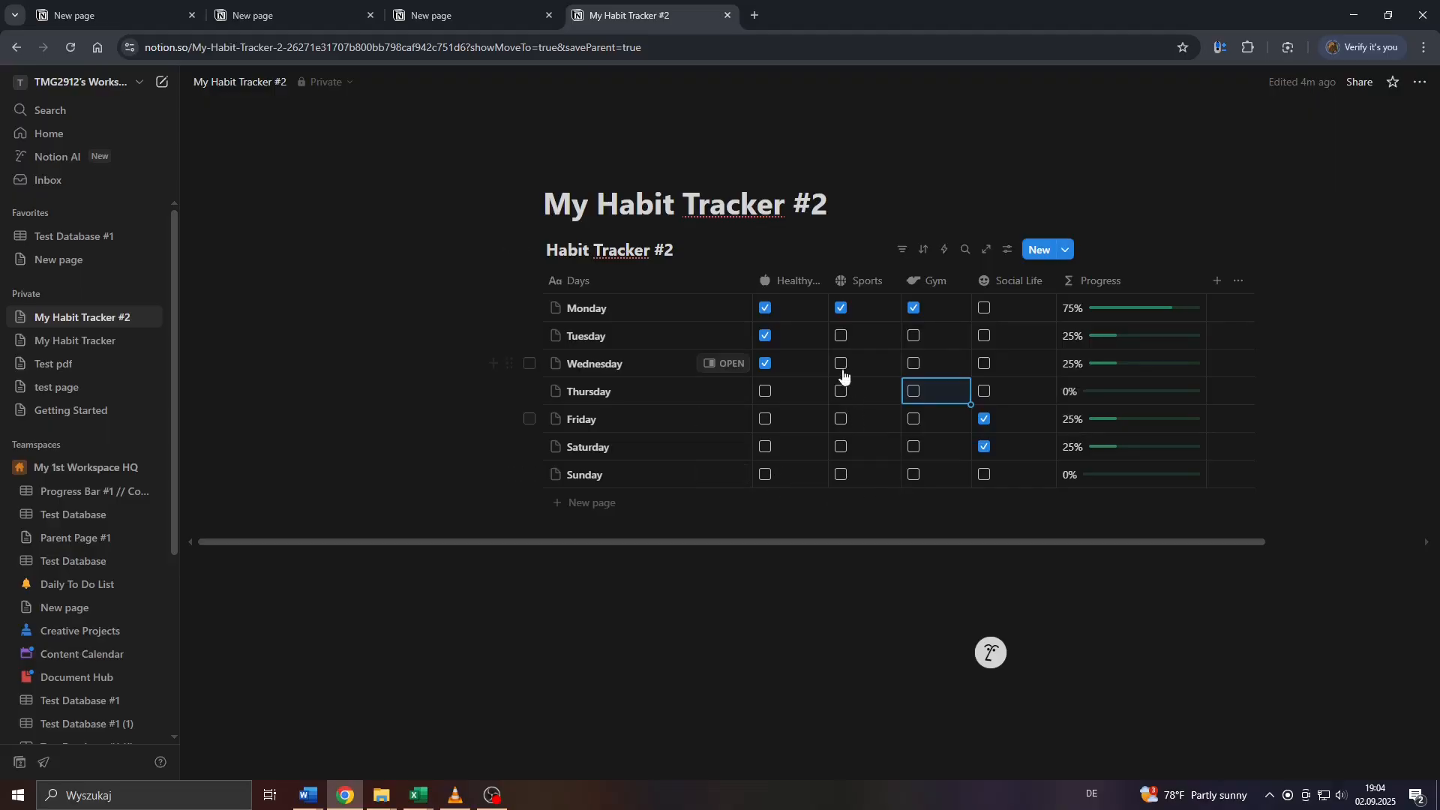
{"action": "left_click", "coordinate": [914, 363]}
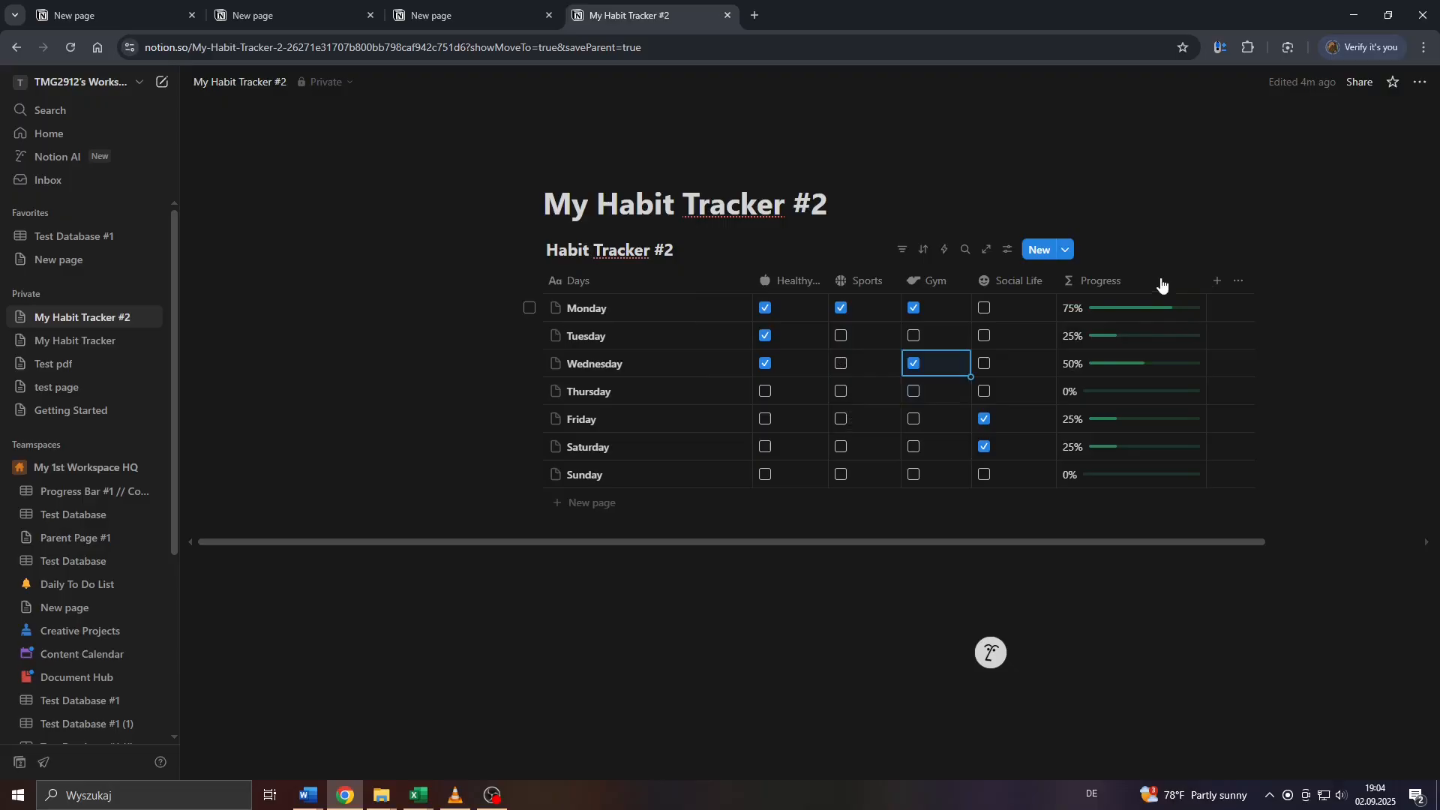
Toggle the visibility of the Healthy Food property and leave it hidden in the table view.
{"action": "left_click", "coordinate": [1002, 253]}
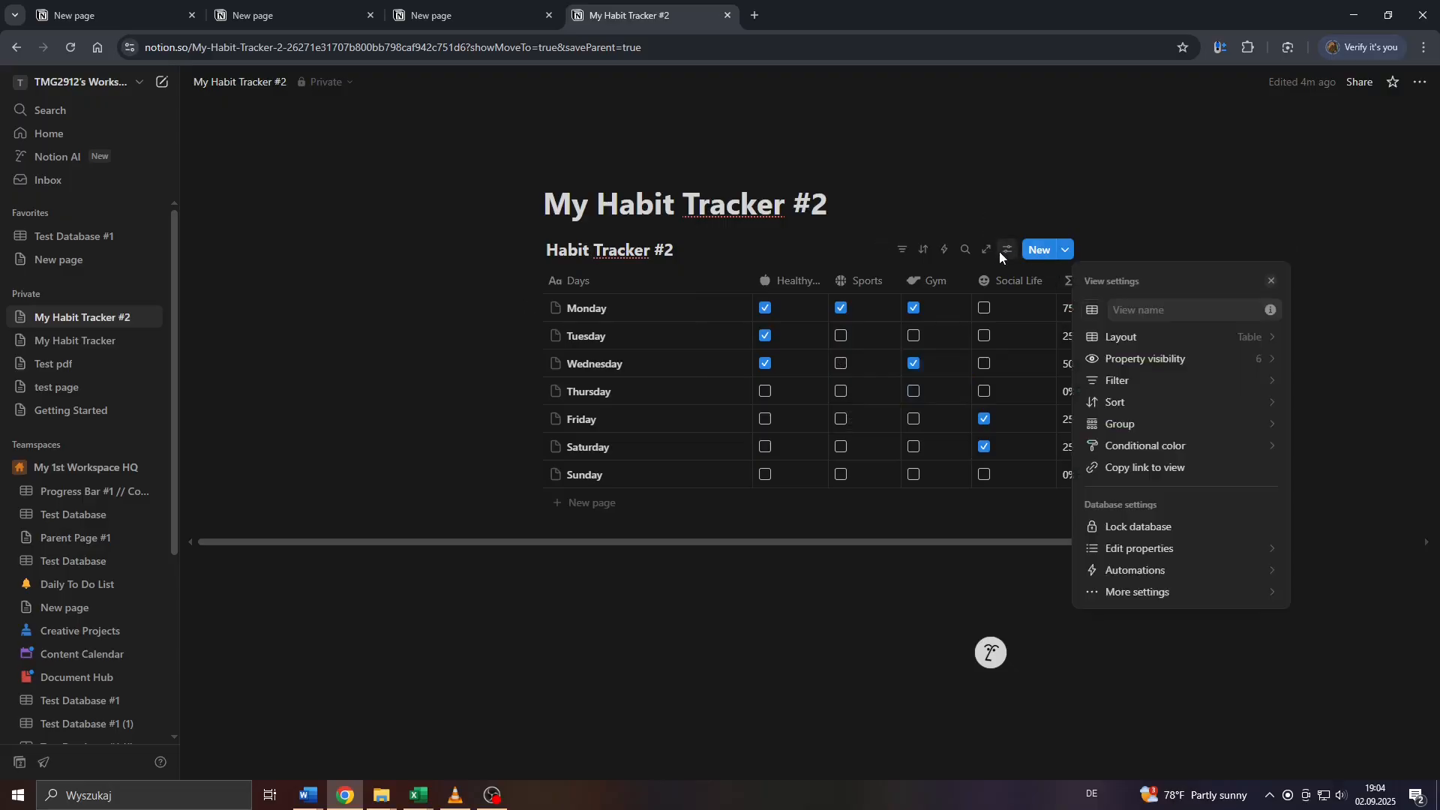
{"action": "left_click", "coordinate": [1121, 361]}
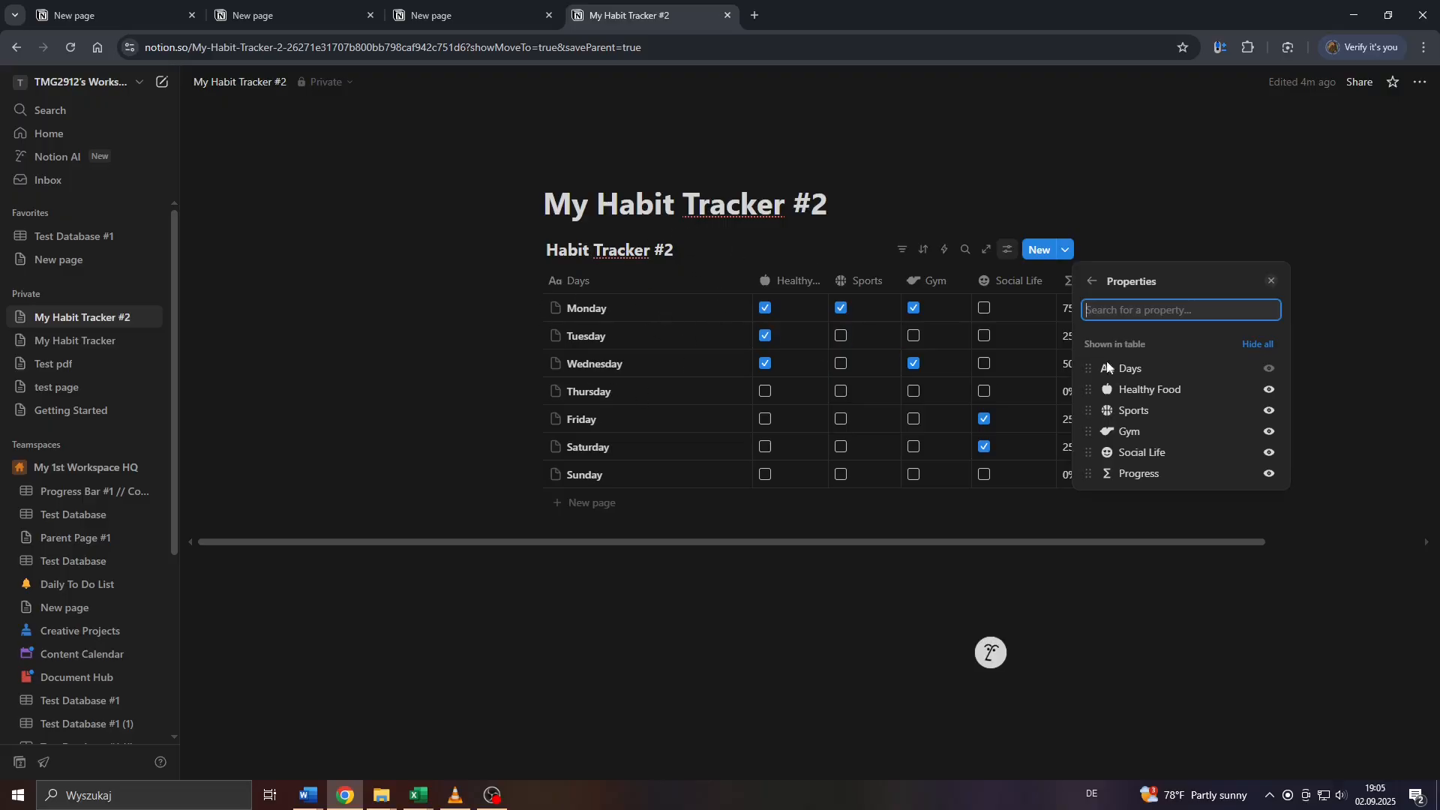
{"action": "left_click", "coordinate": [1270, 391]}
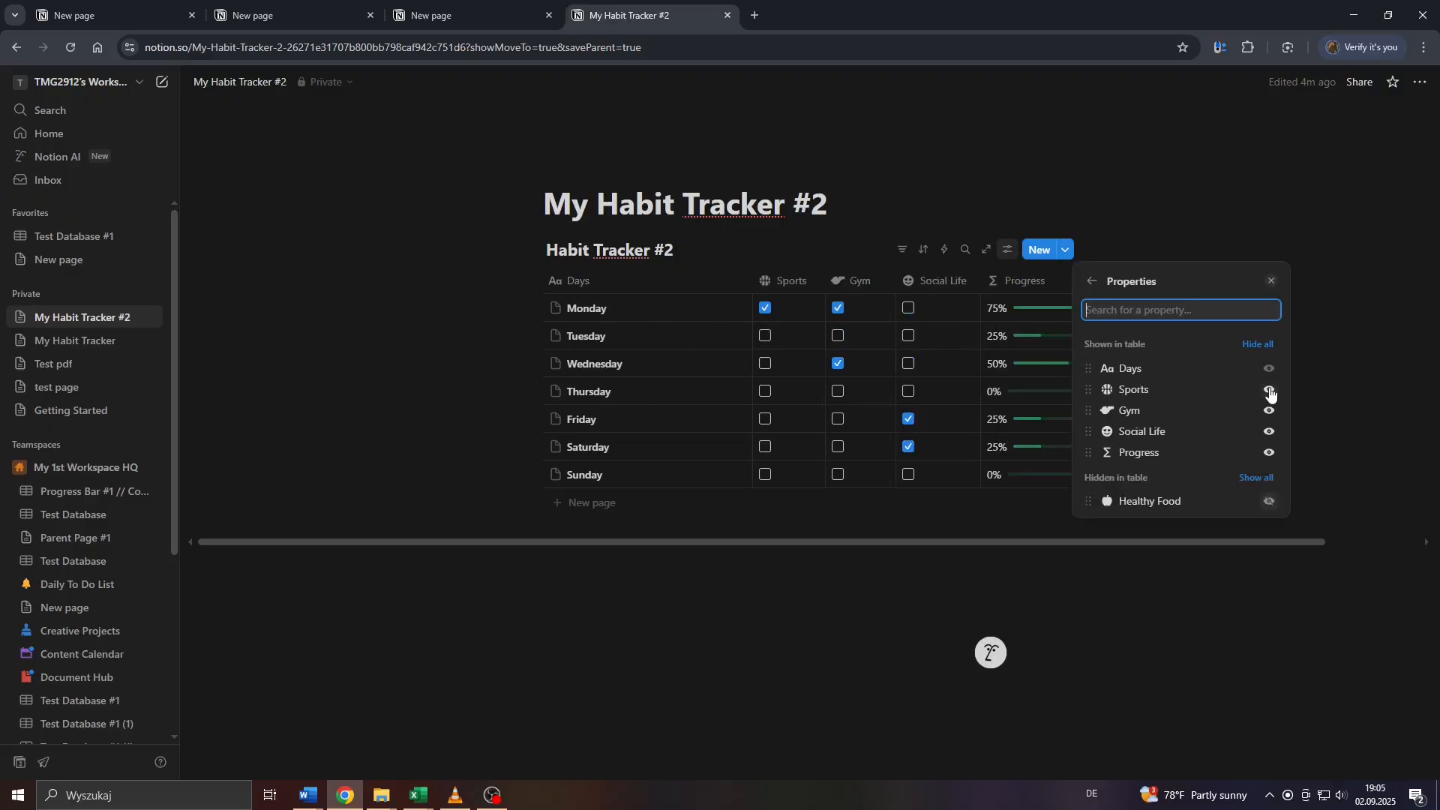
{"action": "left_click", "coordinate": [1268, 502]}
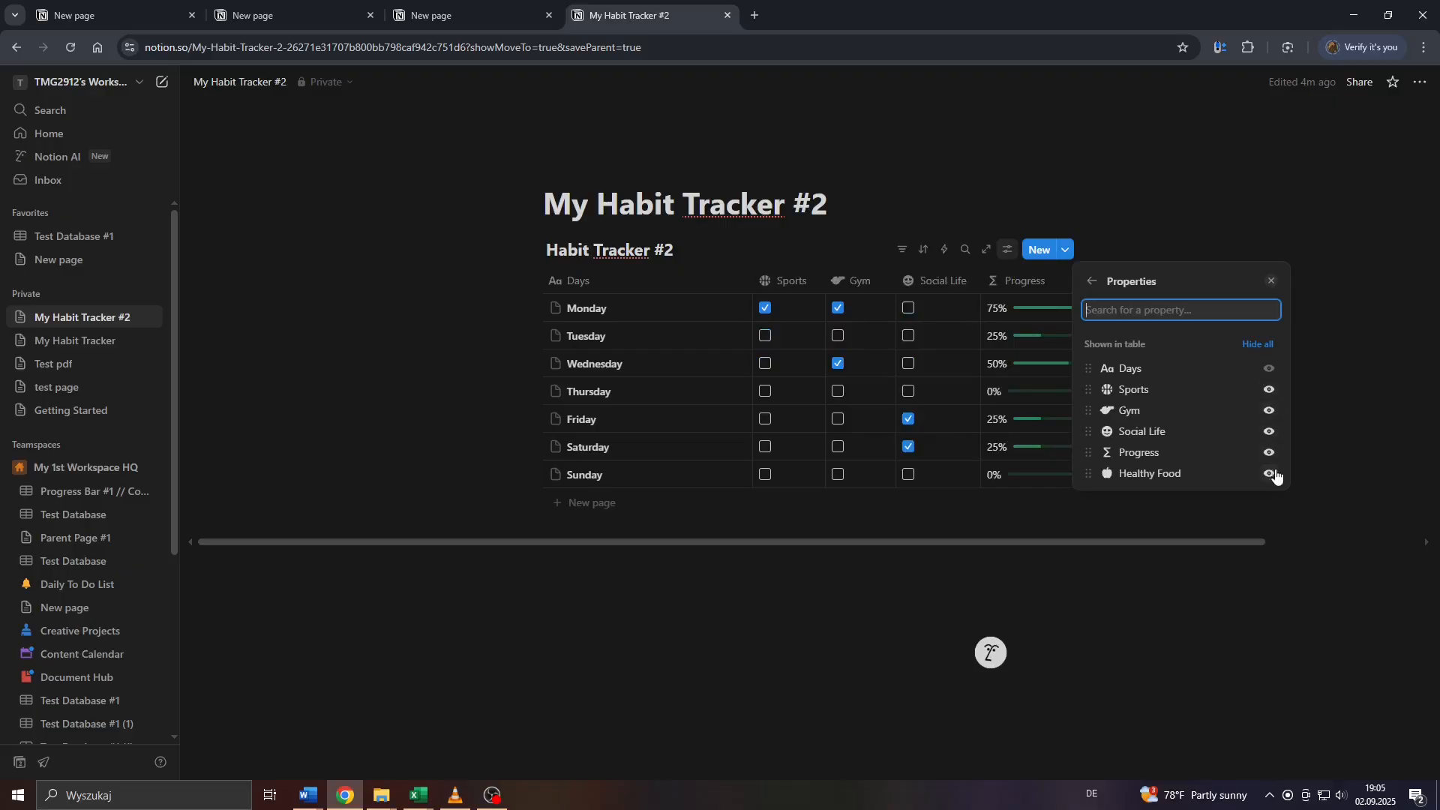
{"action": "left_click", "coordinate": [1271, 475]}
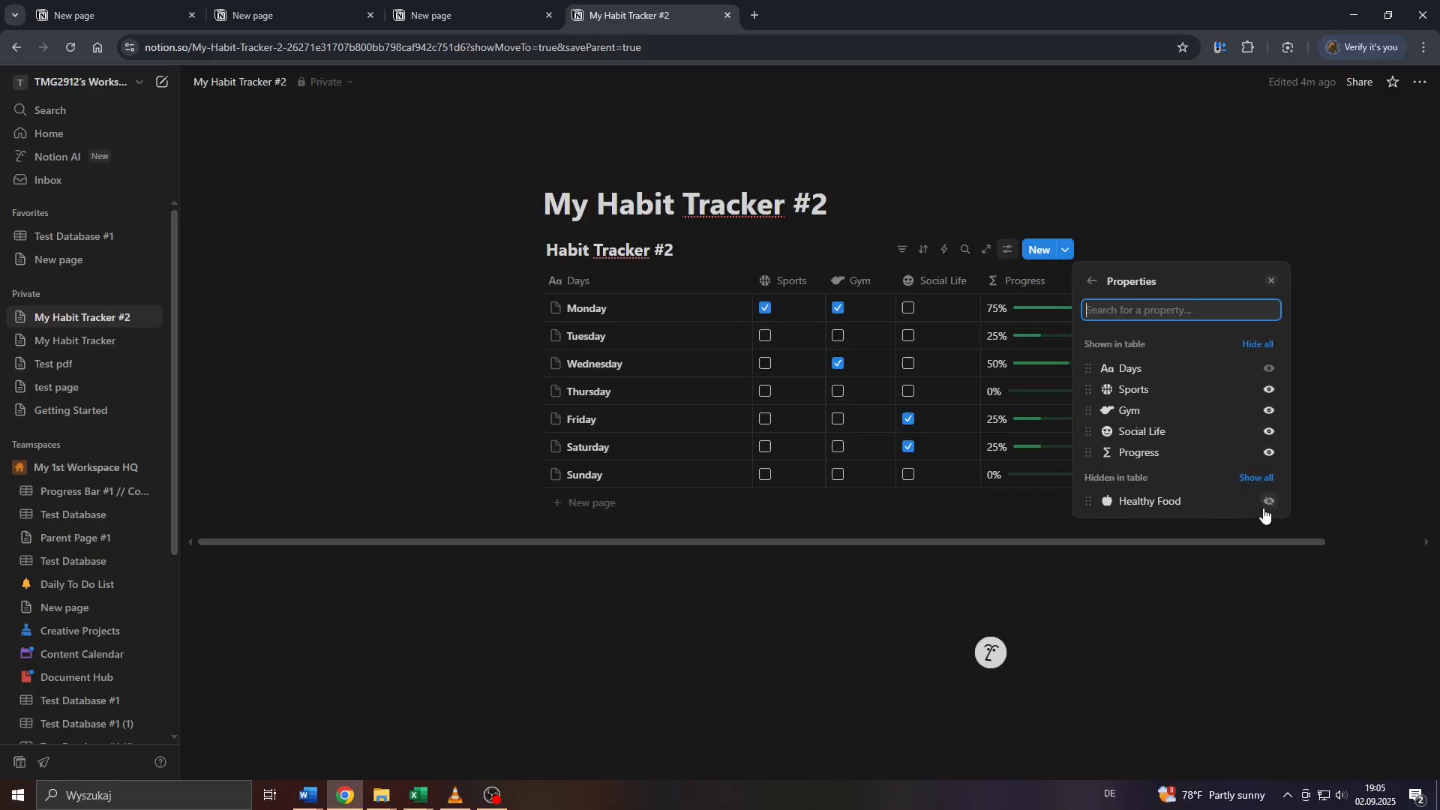
{"action": "left_click", "coordinate": [1268, 502]}
{"action": "left_click", "coordinate": [1273, 476]}
{"action": "left_click", "coordinate": [1108, 245]}
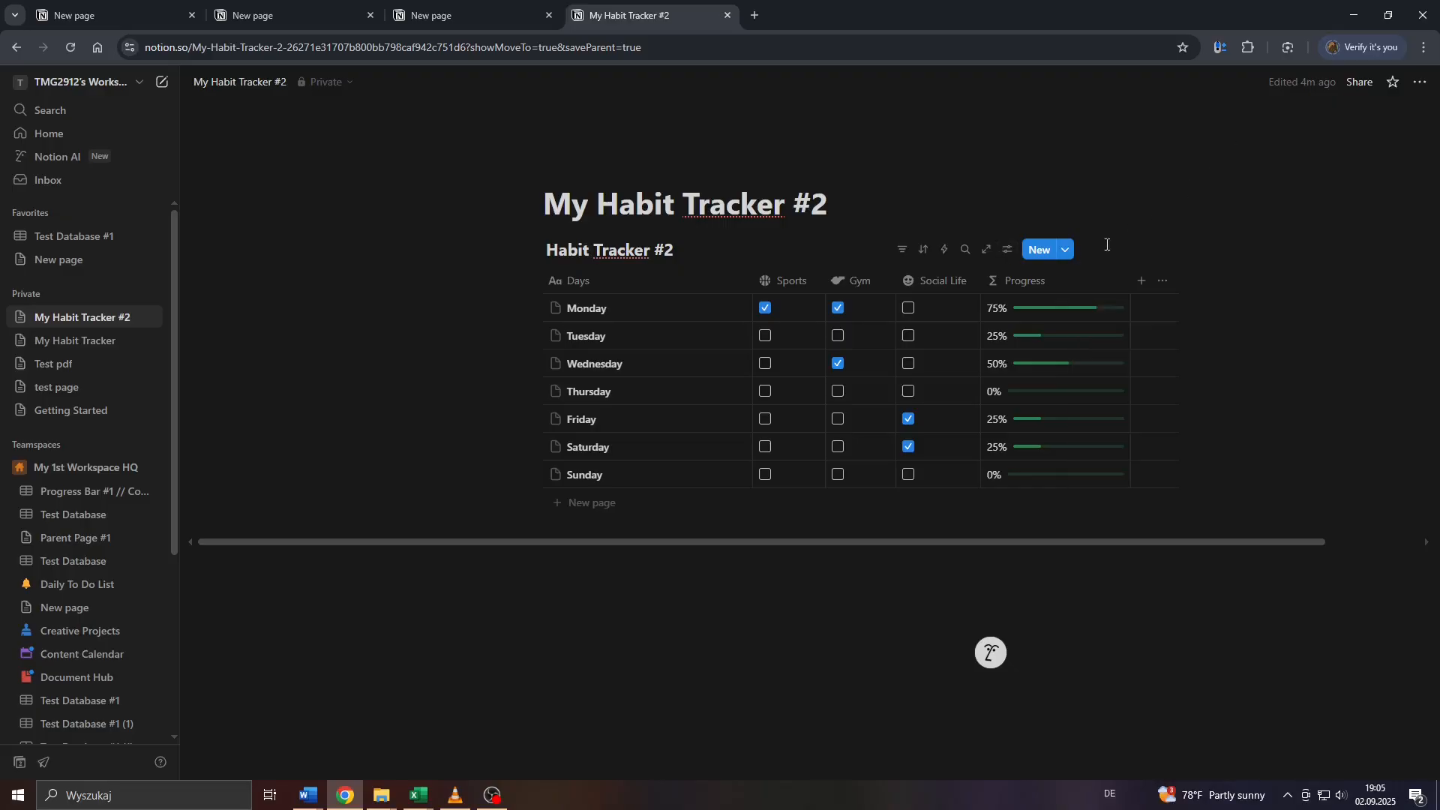
Show all hidden properties in the table and move the Healthy Food column back between Days and Sports.
{"action": "left_click", "coordinate": [1008, 249]}
{"action": "left_click", "coordinate": [1153, 357]}
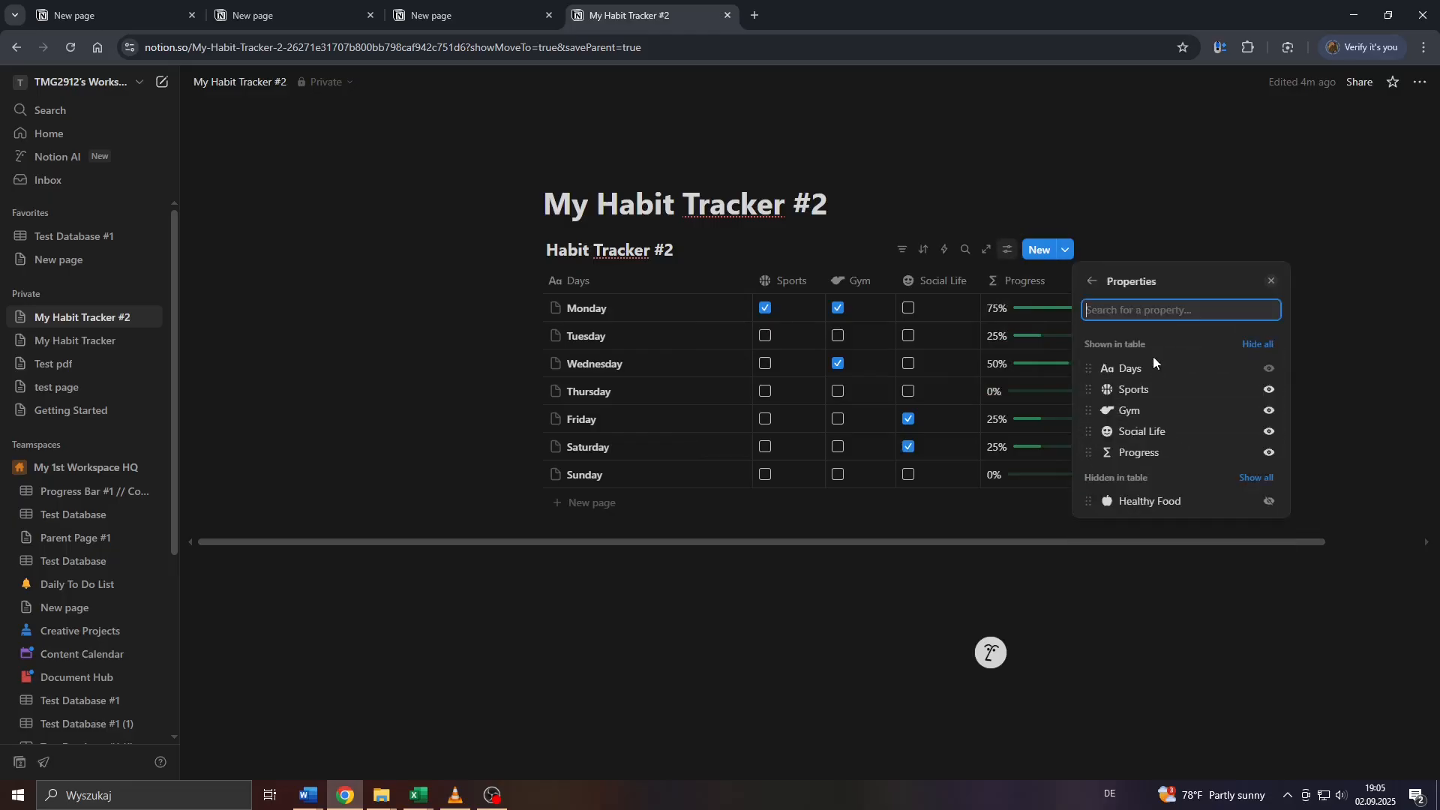
{"action": "left_click", "coordinate": [1257, 478]}
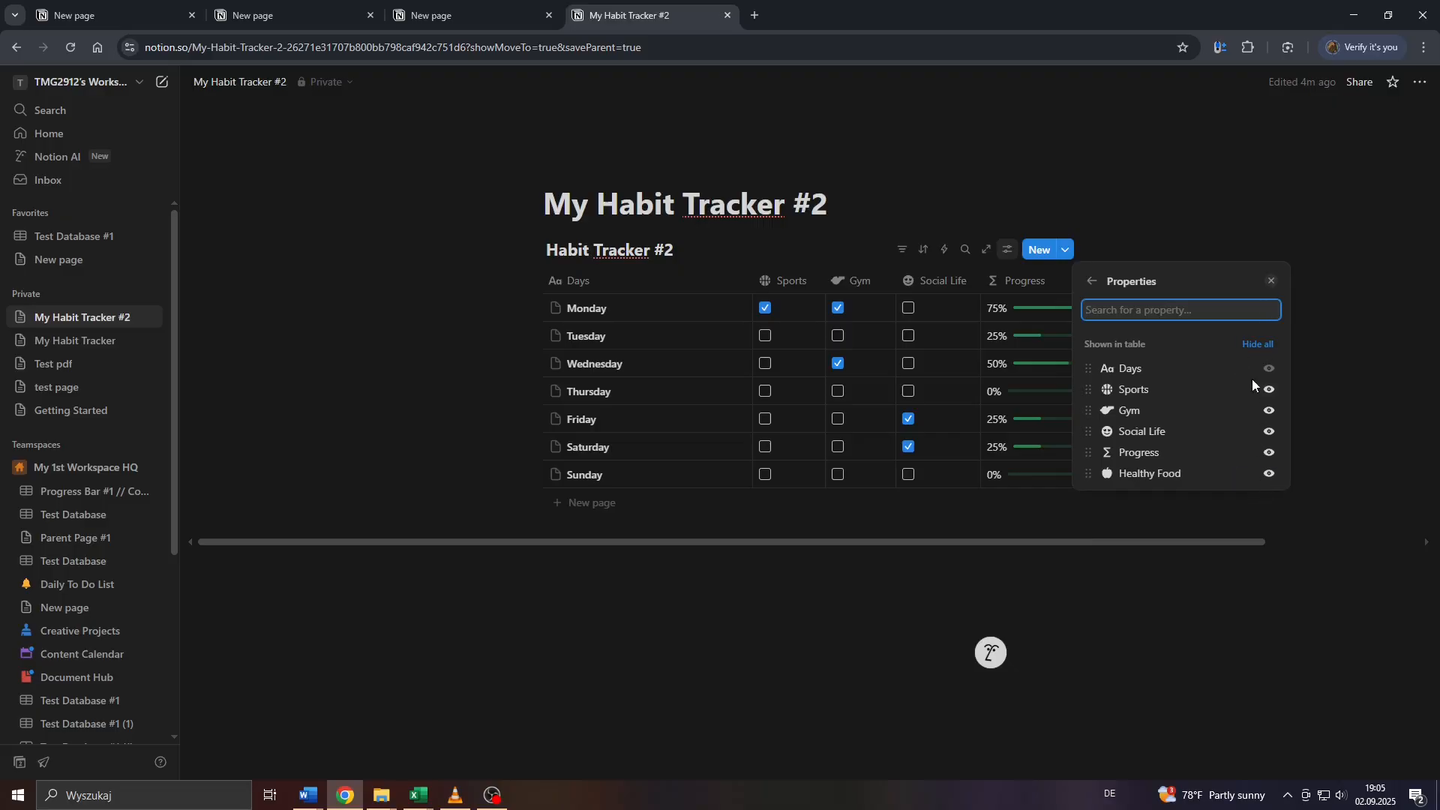
{"action": "left_click", "coordinate": [862, 617]}
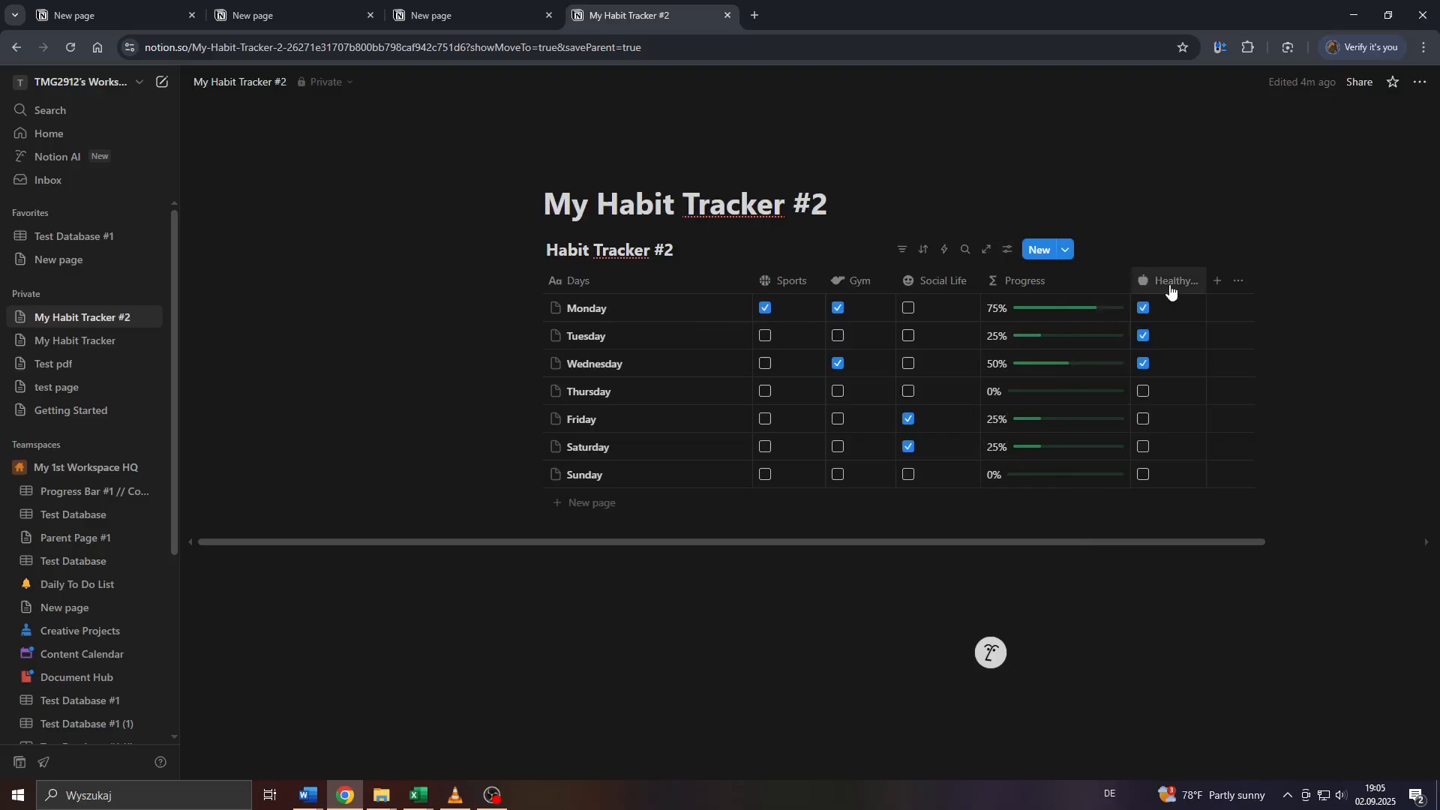
{"action": "left_click_drag", "start_coordinate": [1167, 285], "coordinate": [786, 283]}
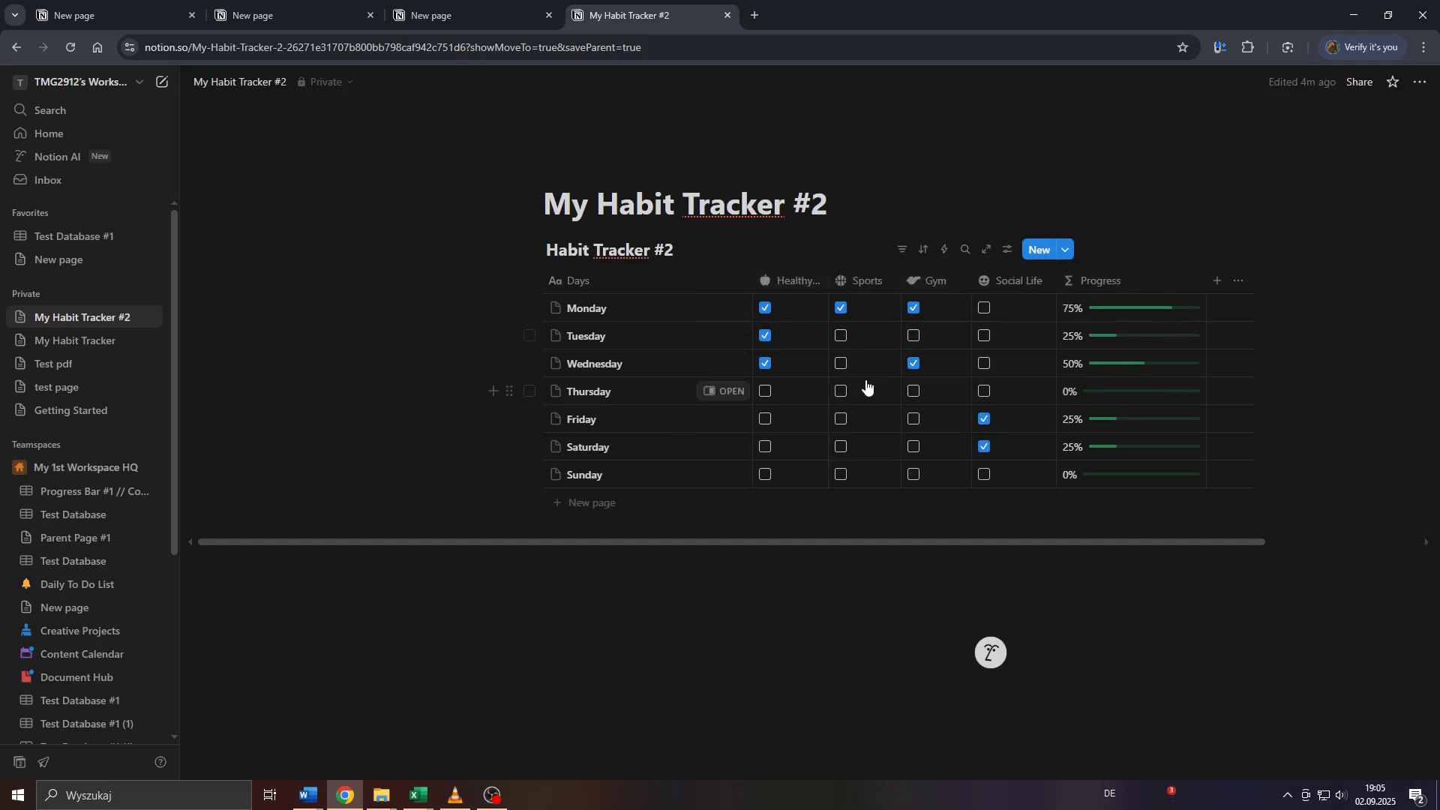